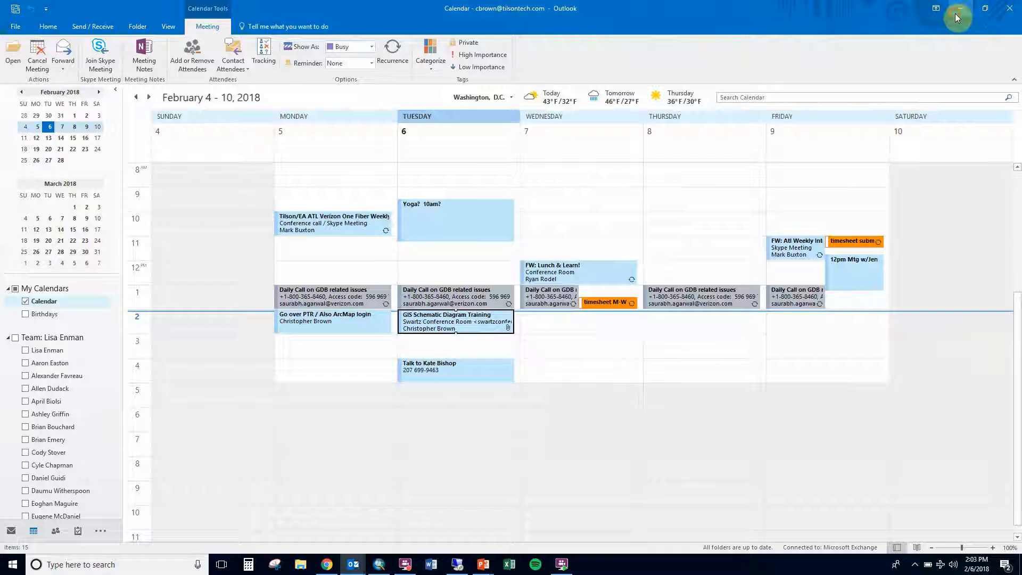
- Minimize the calendar window and try to copy the FiberPlanIT.RDP meeting attachment to the desktop
click(958, 10)
click(957, 7)
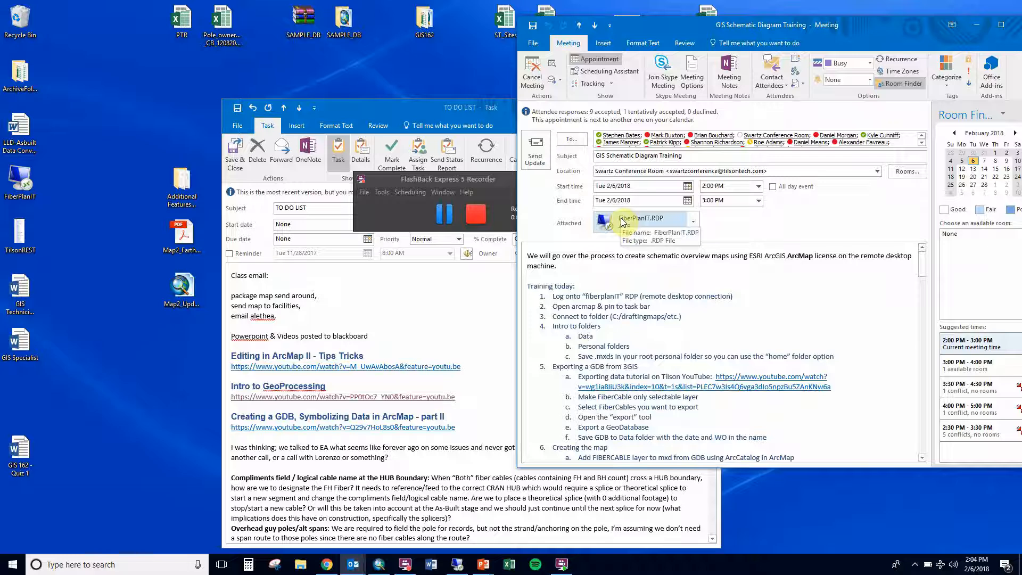
drag(621, 221, 181, 96)
drag(122, 84, 123, 84)
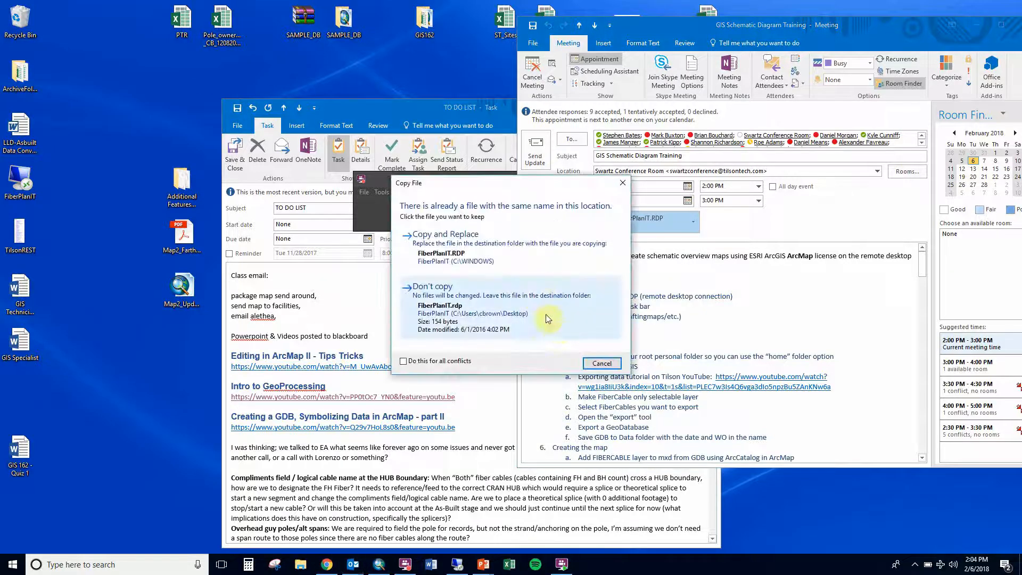
click(588, 368)
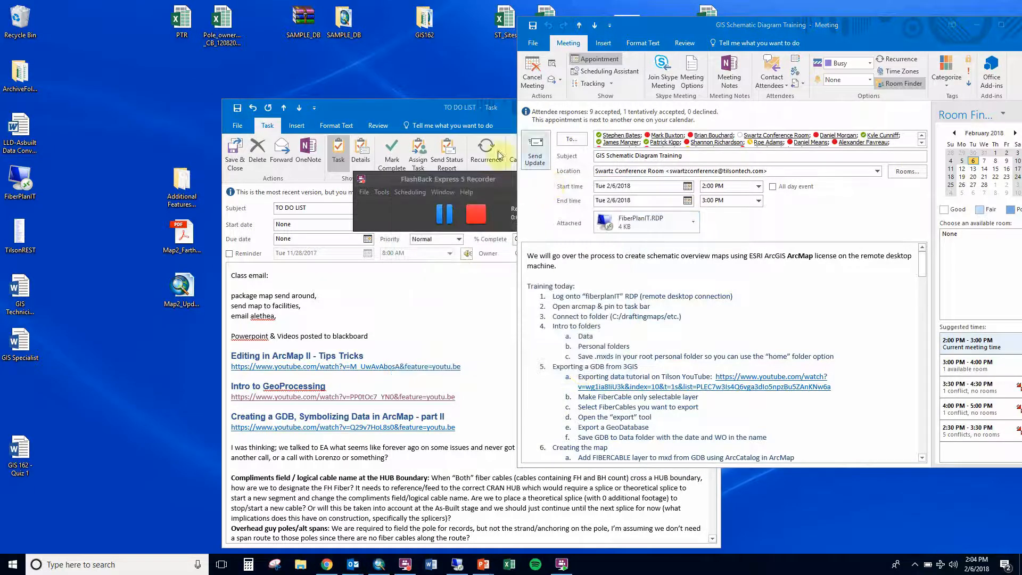
- Save and close the TO DO LIST task, then open the FiberPlanIT remote desktop connection
click(467, 109)
click(235, 155)
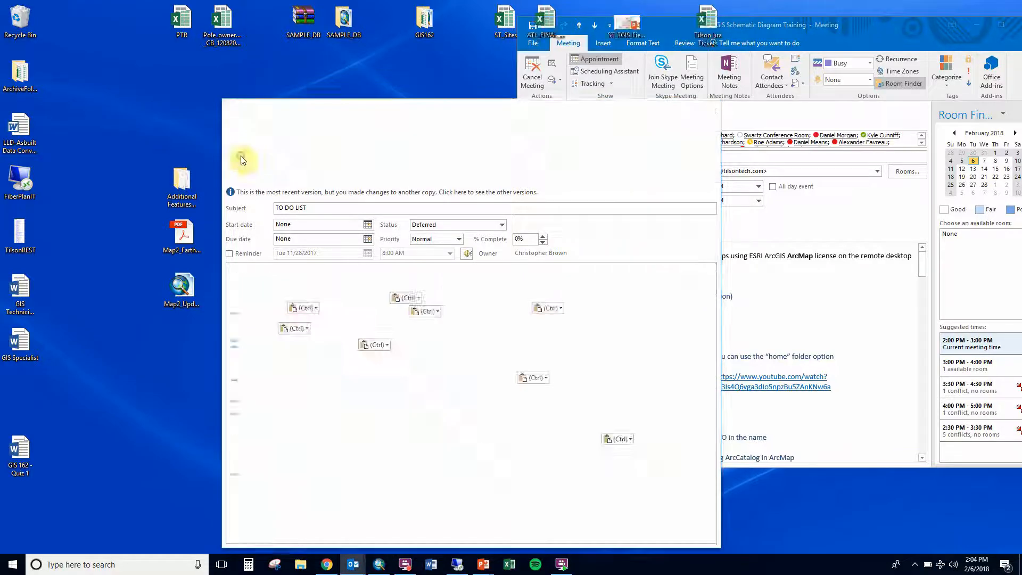
double_click(9, 183)
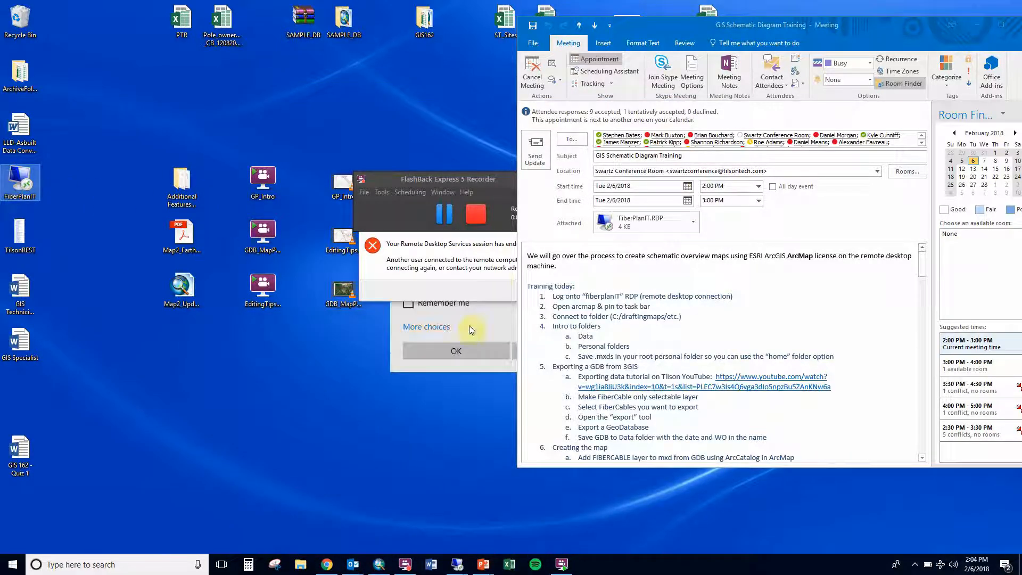
click(468, 251)
click(593, 290)
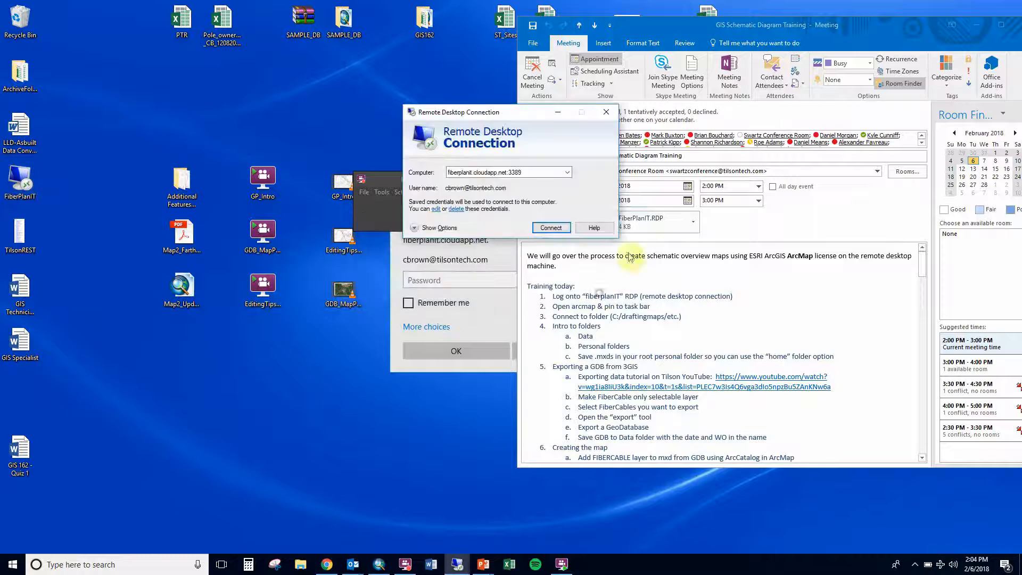
click(604, 114)
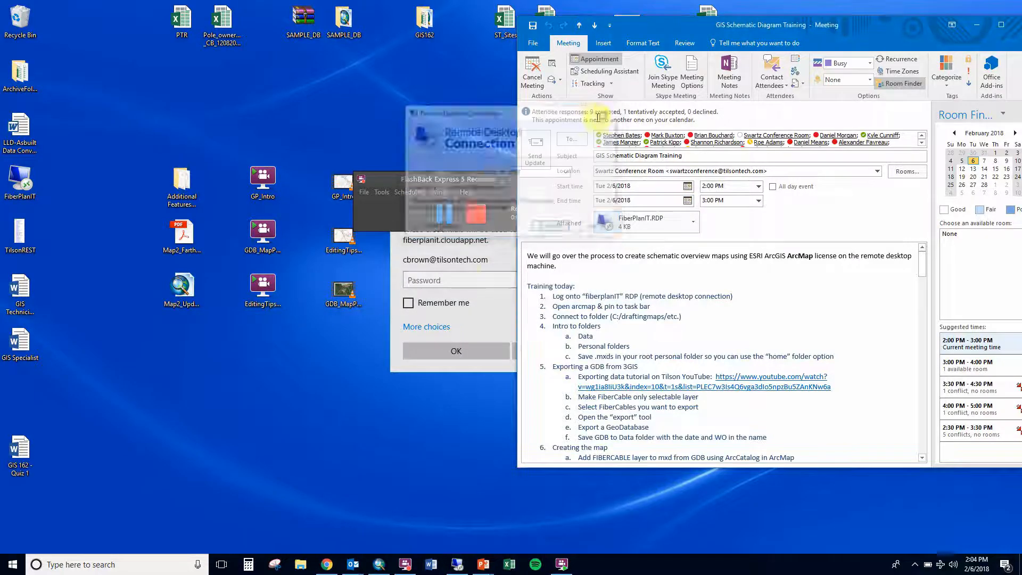
- Enter the account password, tick Remember me, and confirm the credentials to connect
click(460, 246)
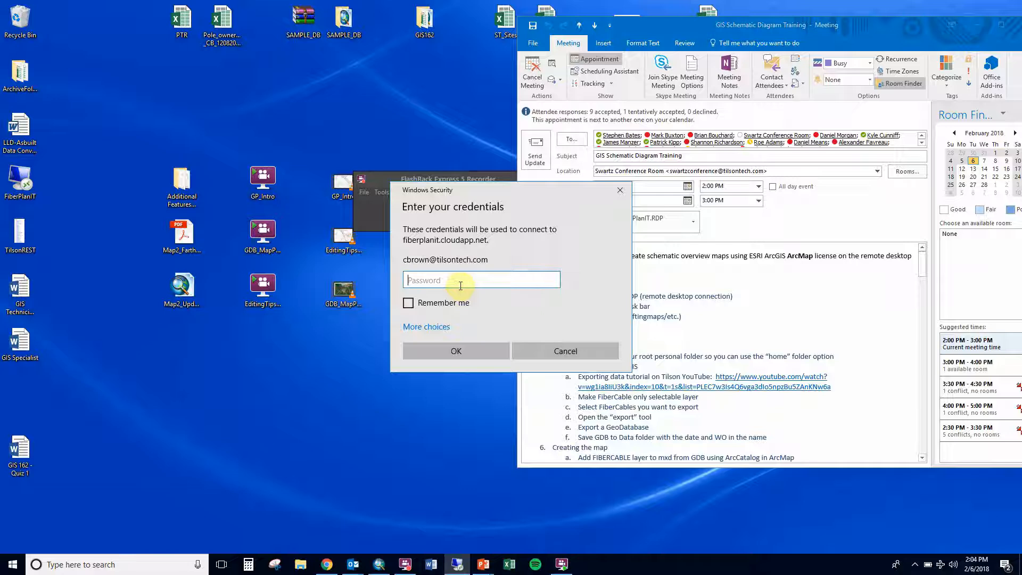
text(••••)
text(••••••)
click(407, 302)
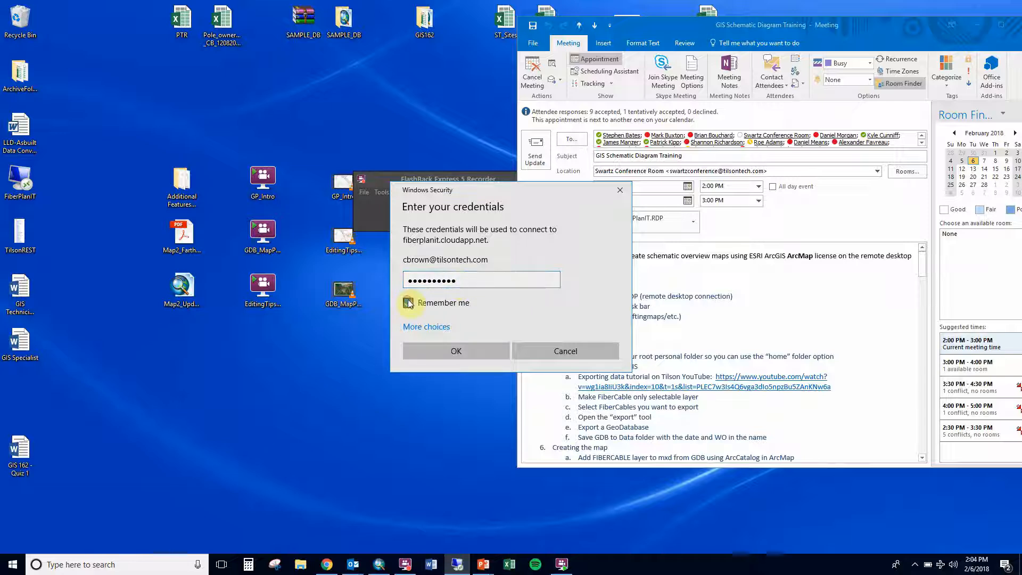
click(440, 352)
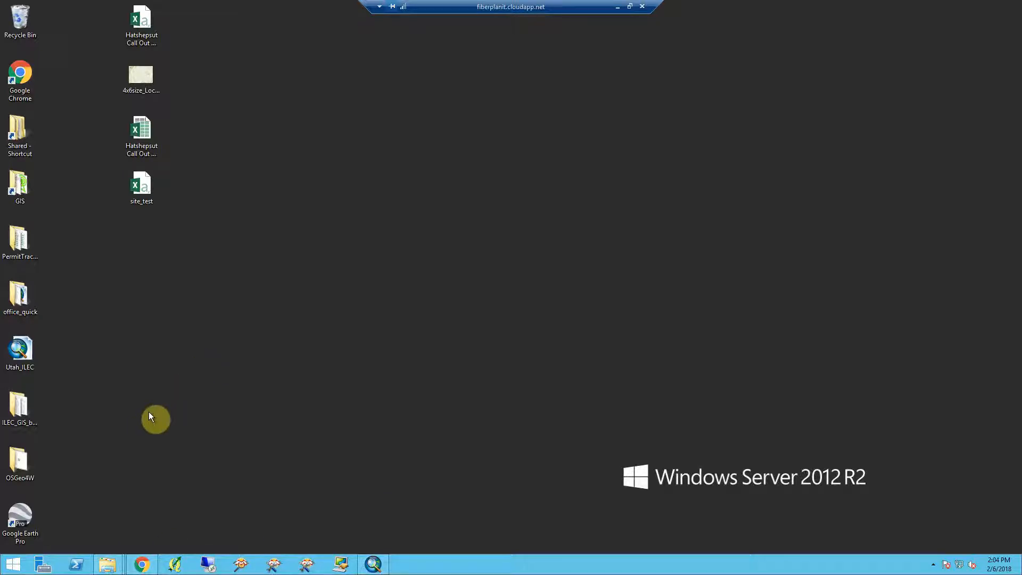
- Search the Start screen for arcmap, launch ArcMap 10.5, and minimize its window
click(9, 568)
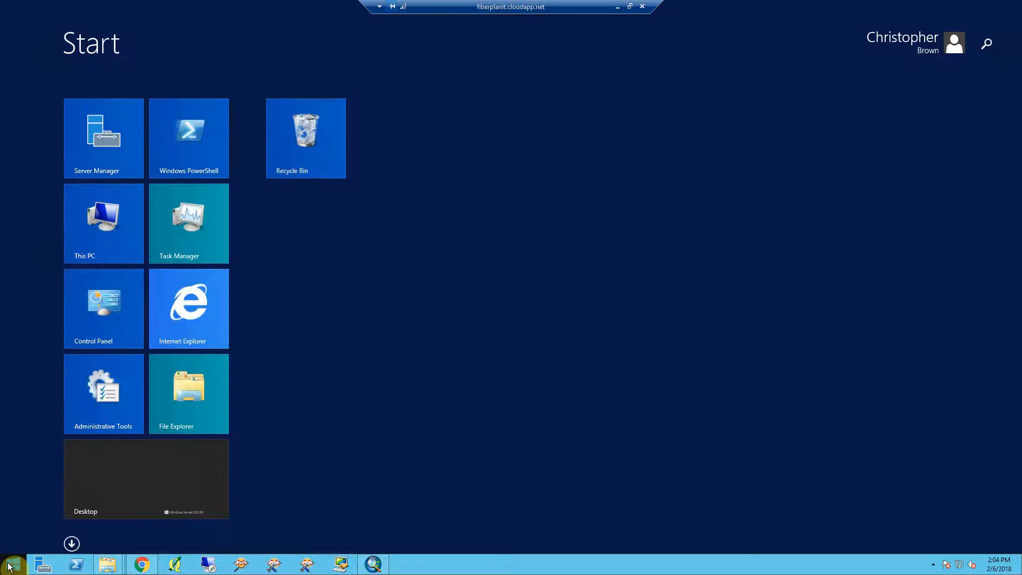
click(986, 45)
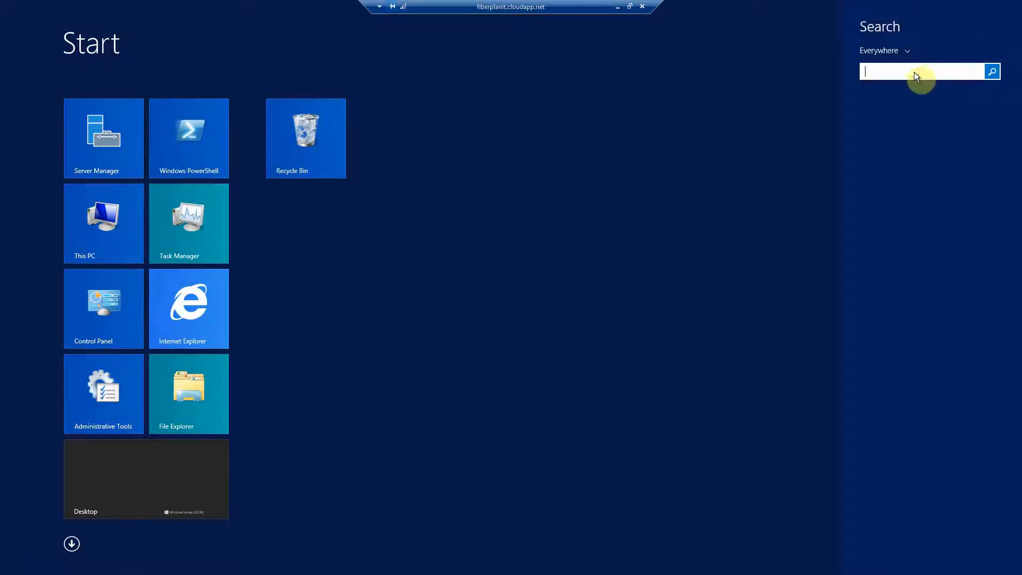
text(arc)
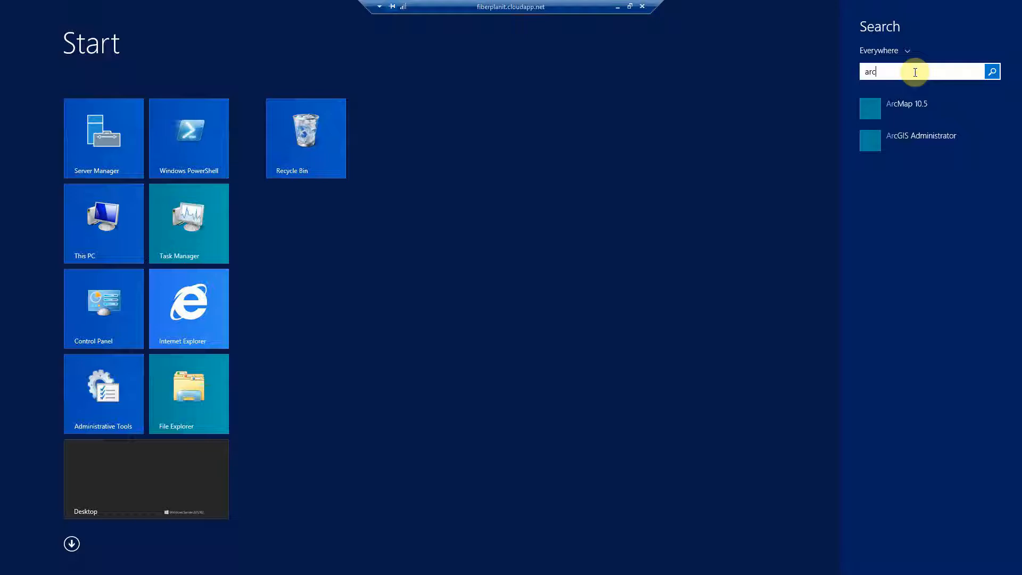
text(ma)
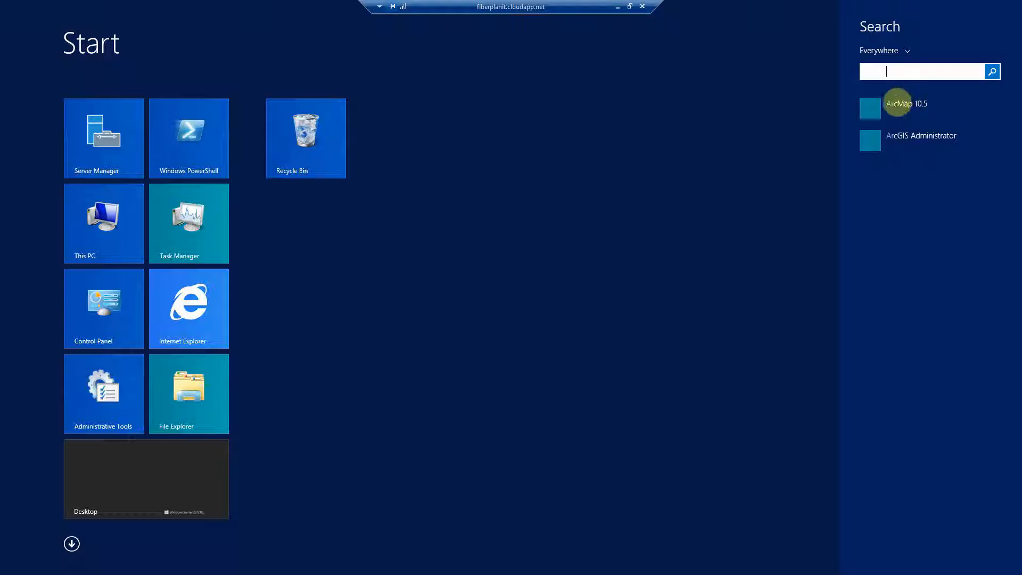
text(p 10.5)
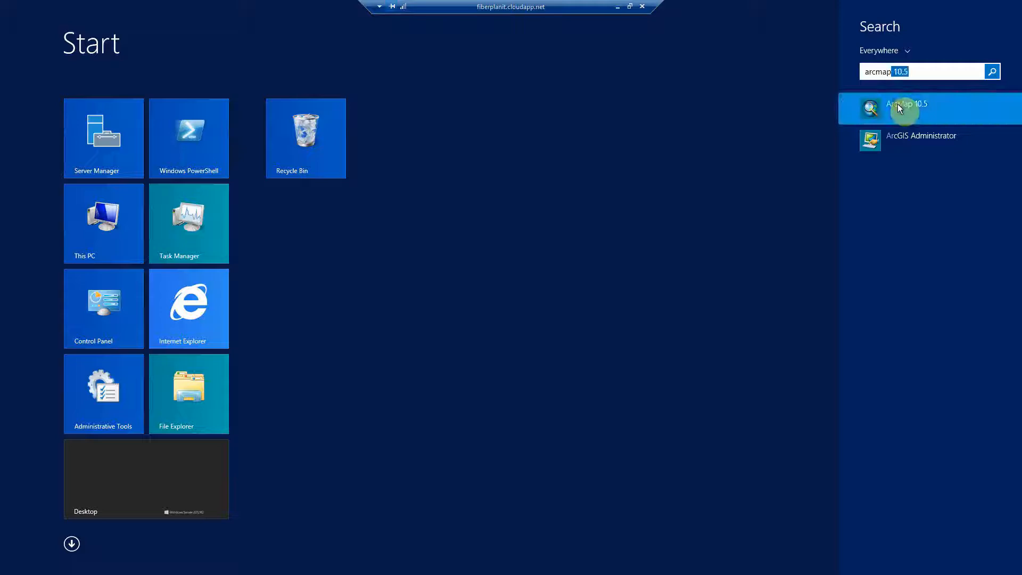
click(898, 107)
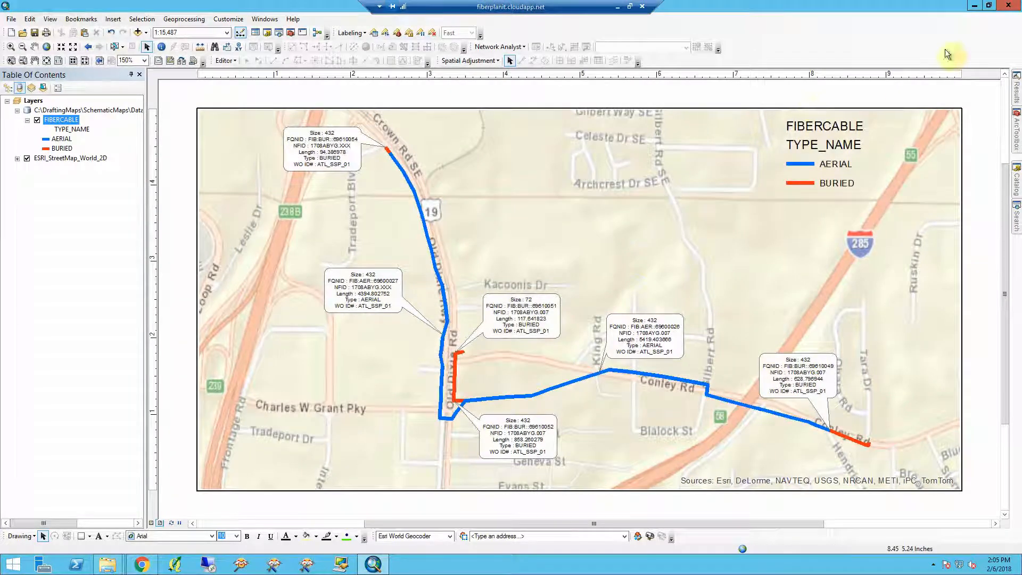
click(1007, 7)
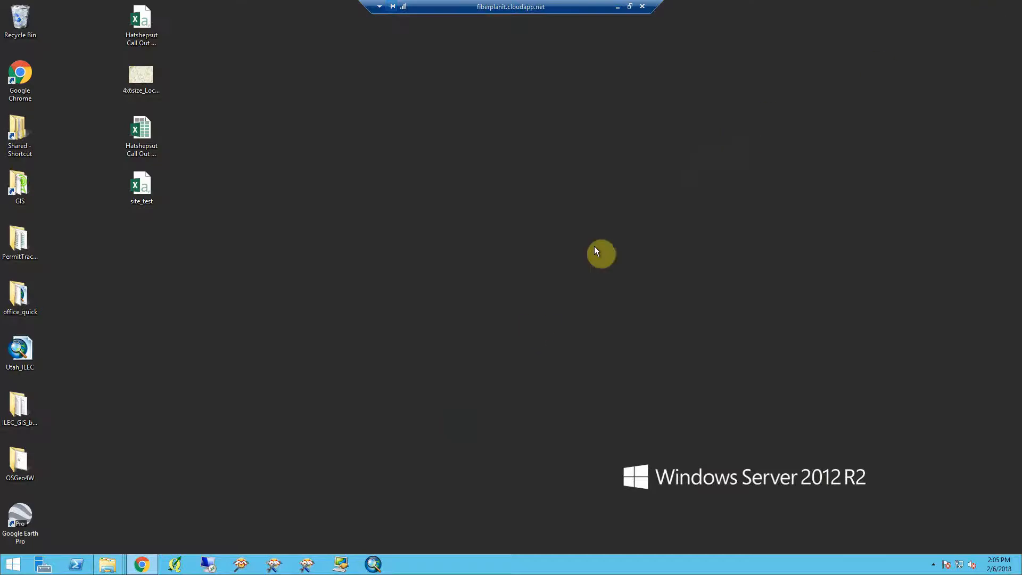
- Close all open File Explorer windows from the taskbar
right_click(366, 563)
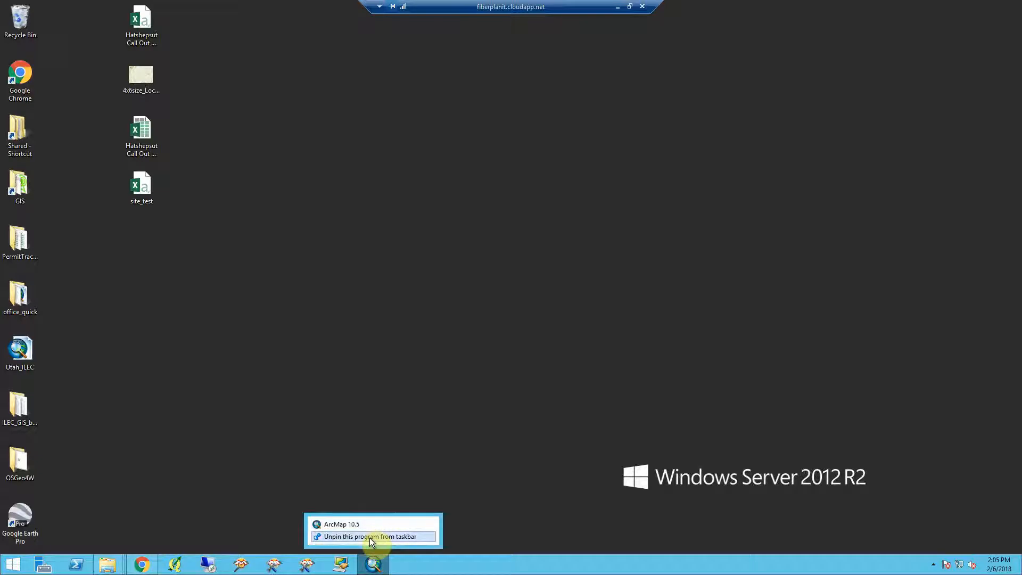
click(389, 440)
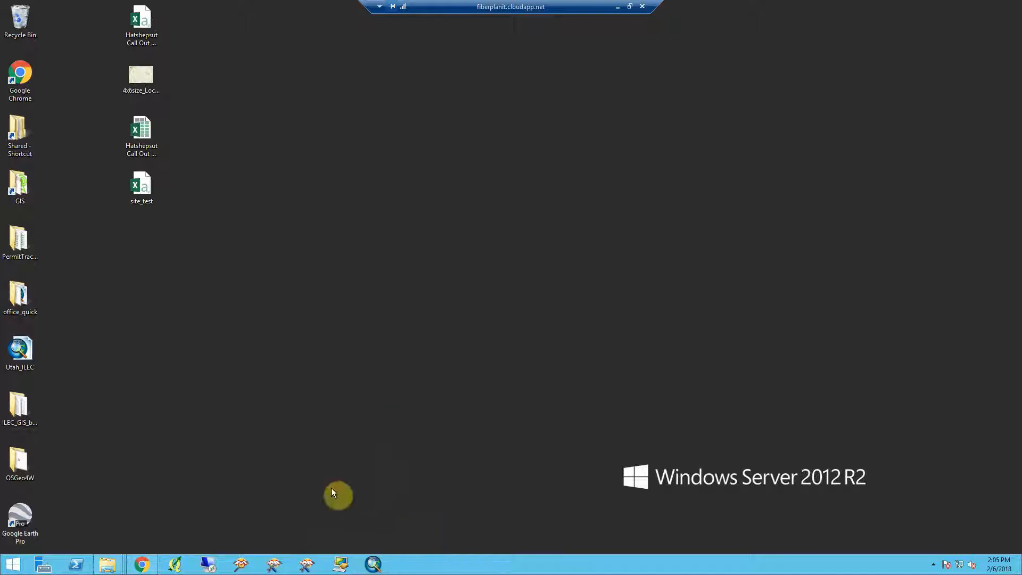
mouse_move(108, 559)
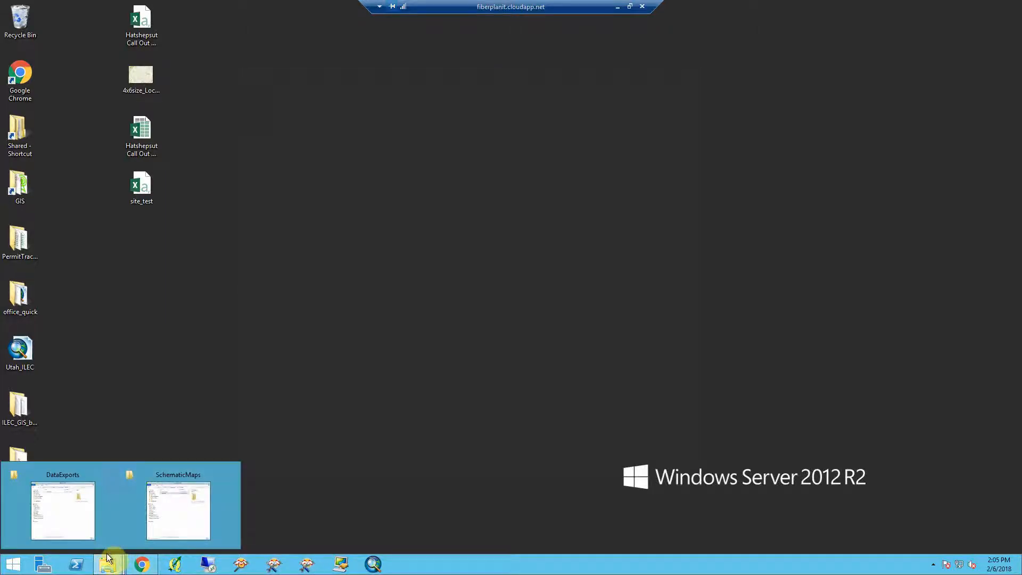
right_click(108, 559)
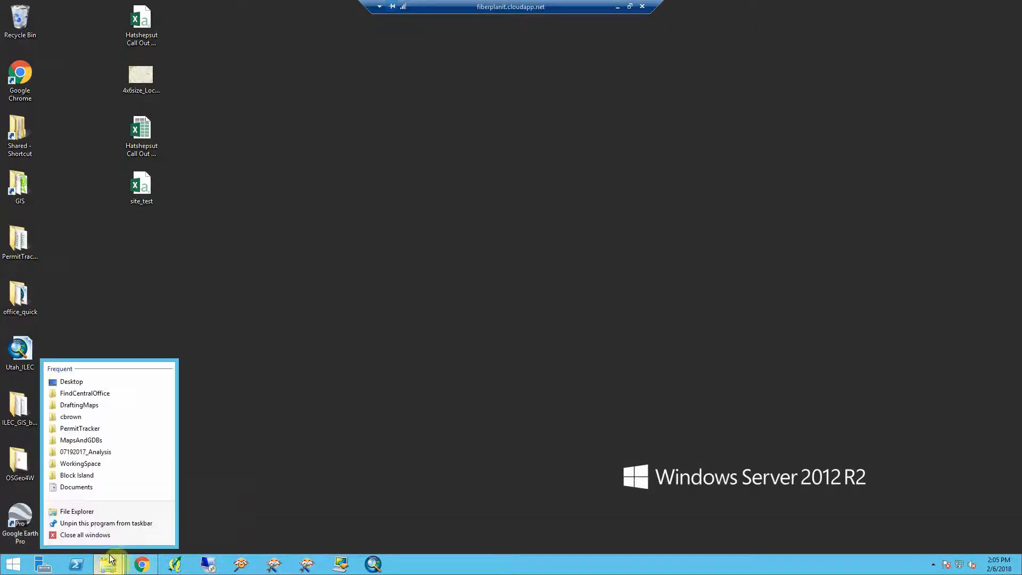
click(105, 534)
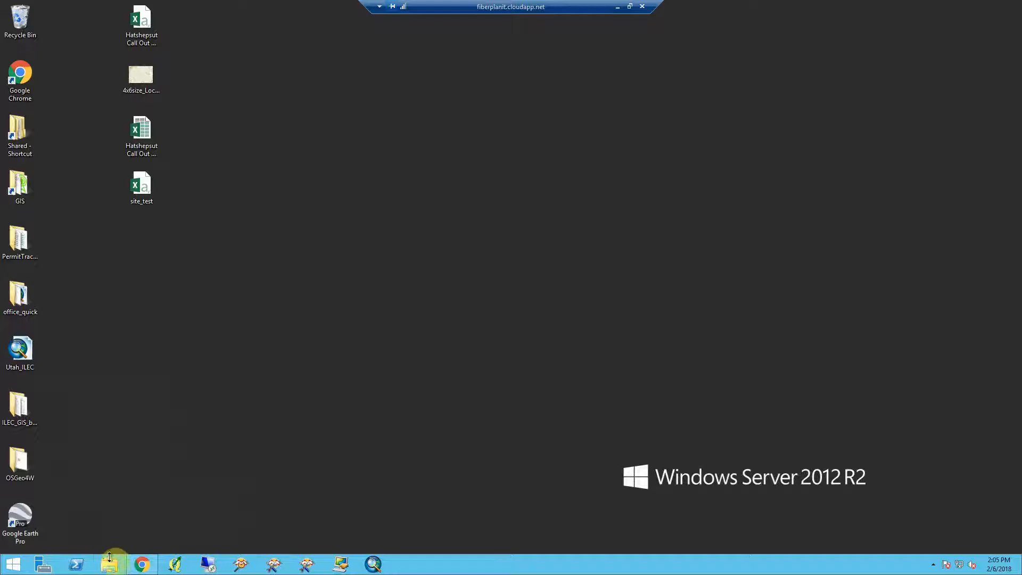
- Open File Explorer and browse to Local Disk (C:) > DraftingMaps > SchematicMaps
click(110, 563)
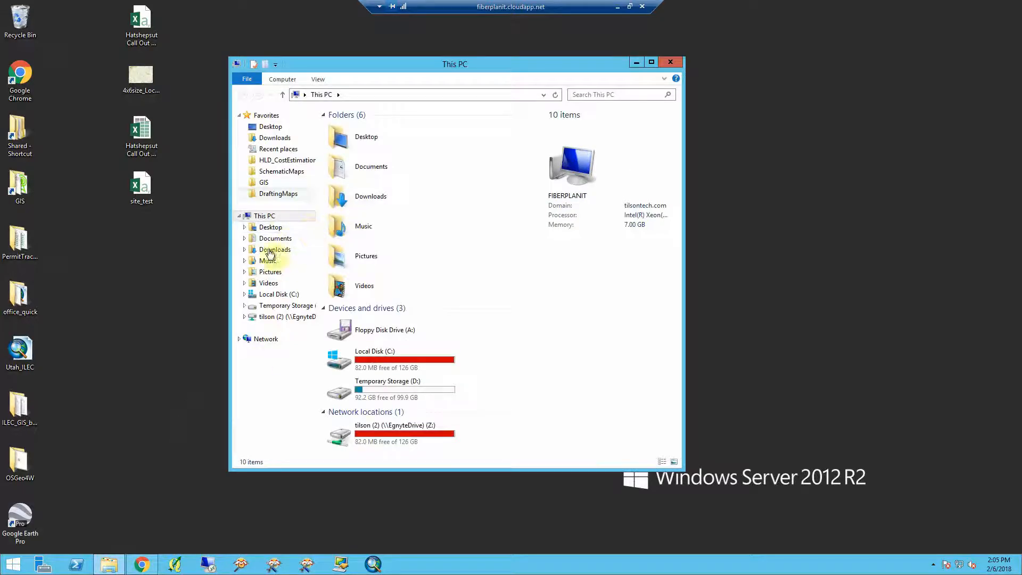
click(278, 296)
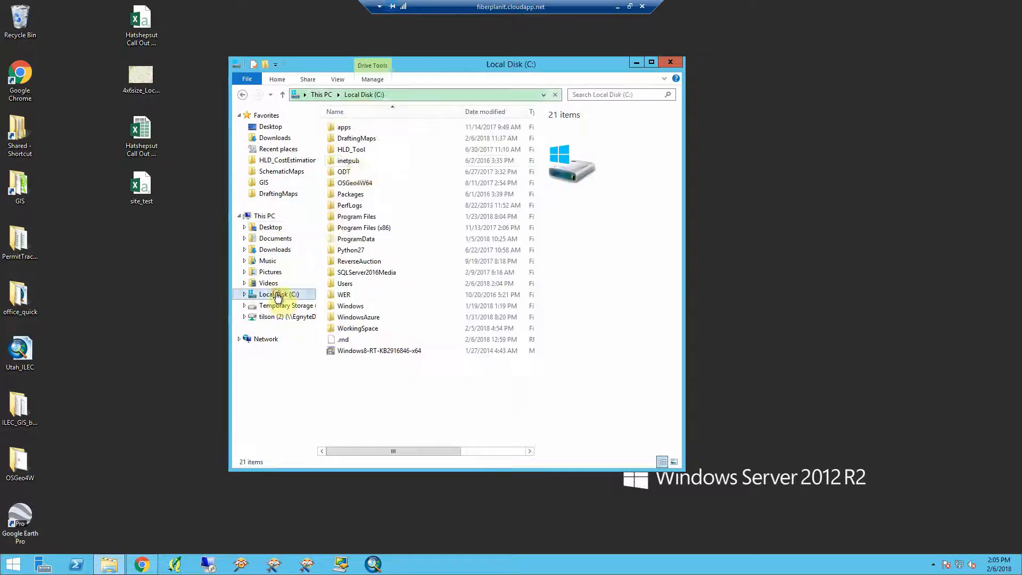
double_click(359, 139)
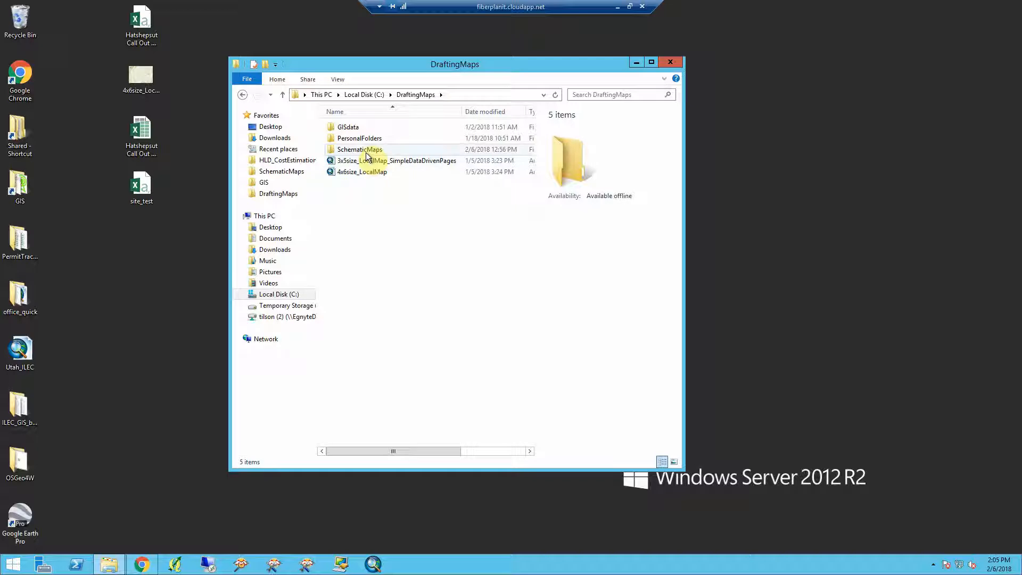
double_click(366, 151)
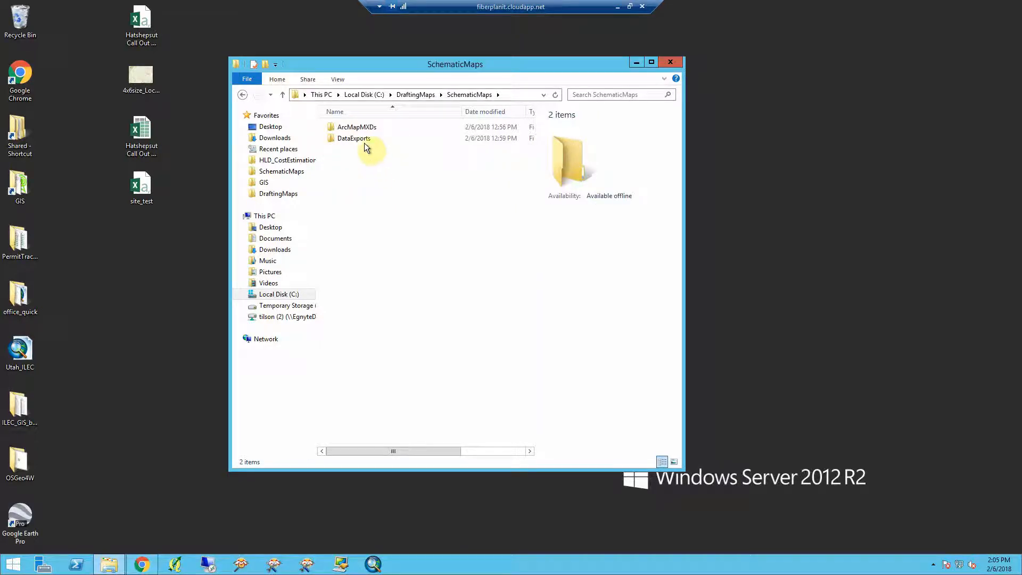
click(363, 141)
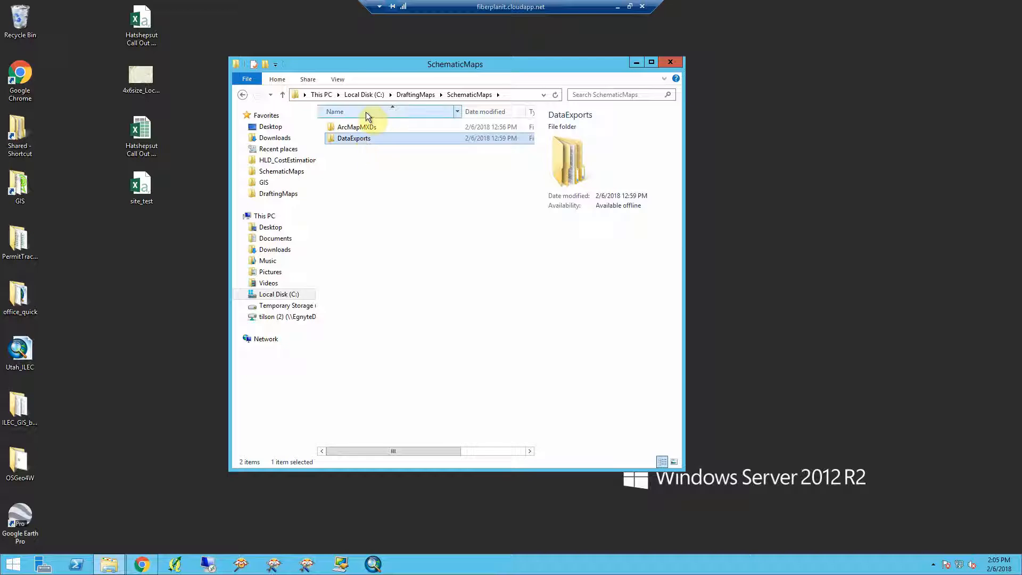
click(366, 125)
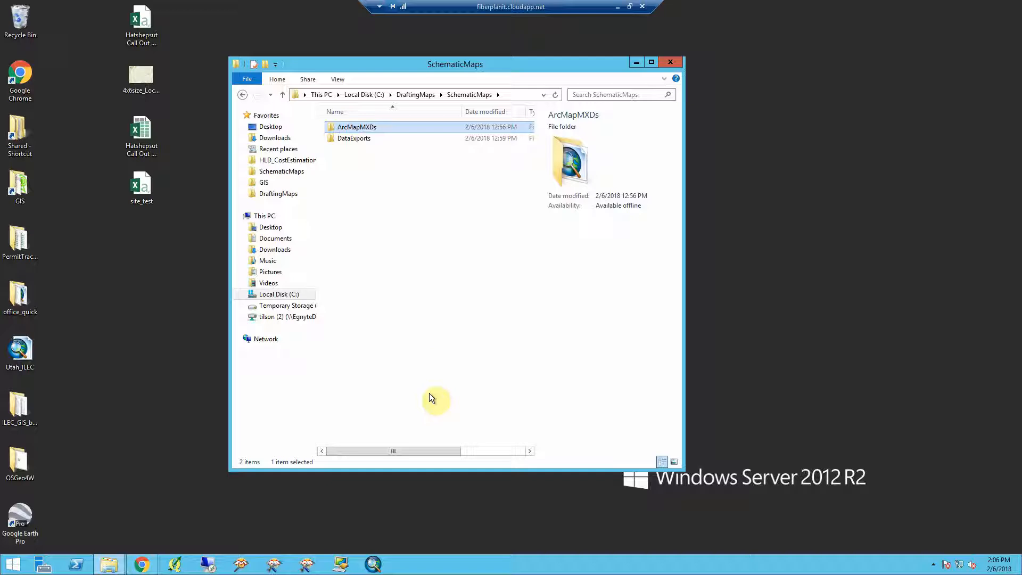
- Switch to the 3-GIS Web map in Chrome and reopen the Export panel
click(138, 559)
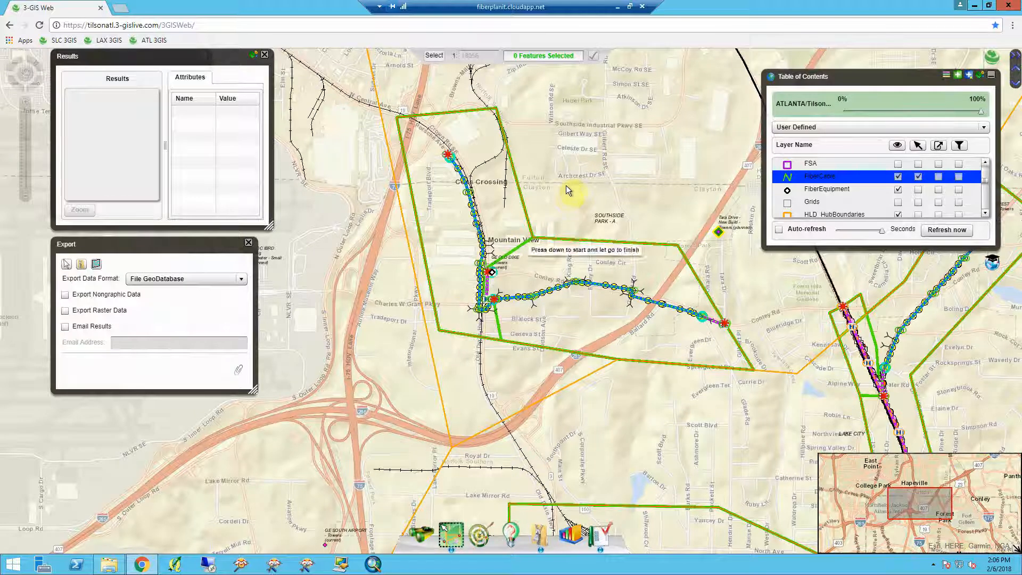
click(248, 243)
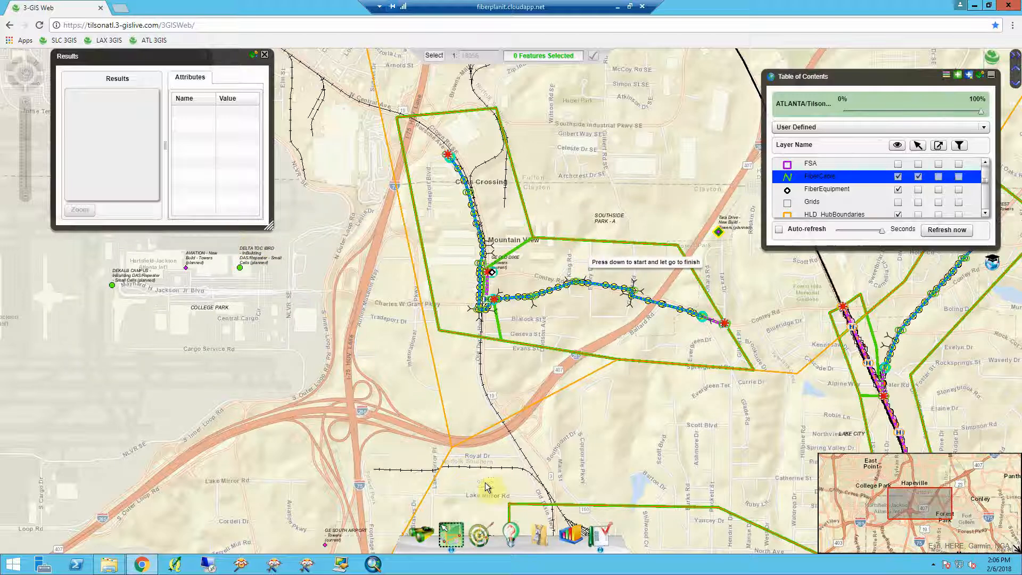
click(539, 534)
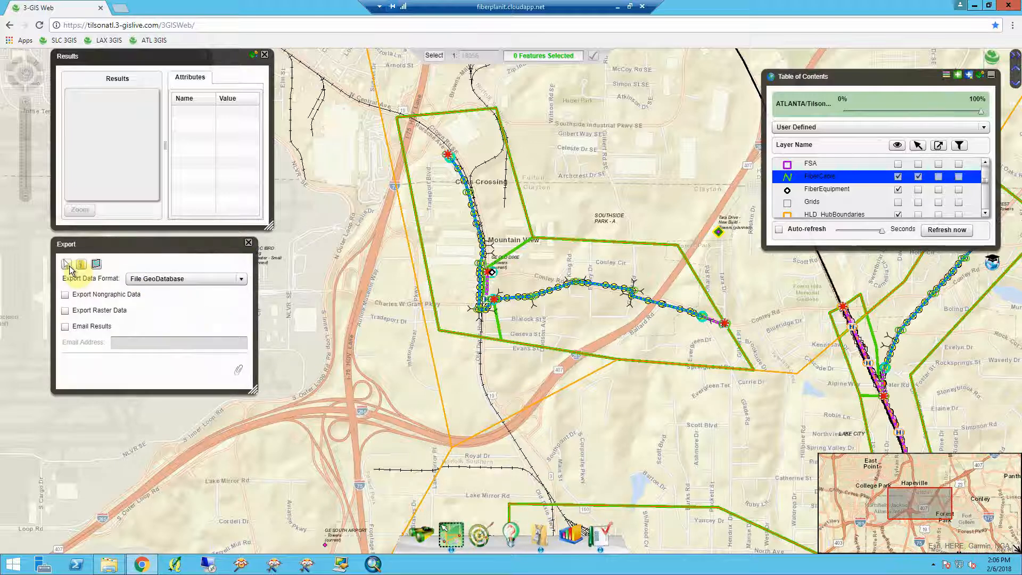
- Drag a selection box around the fiber cable route and keep File GeoDatabase as the export format
click(97, 270)
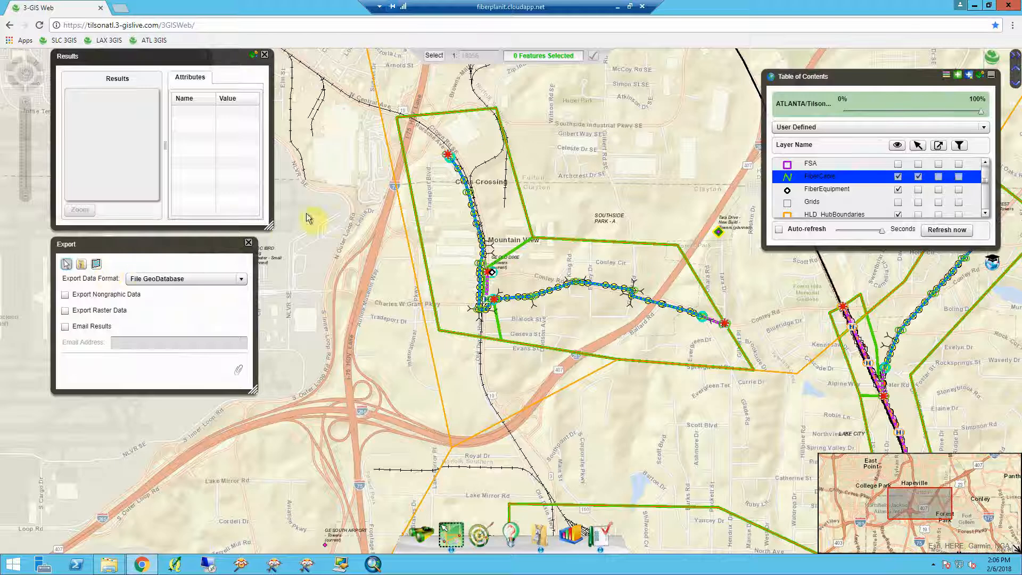
drag(436, 180, 724, 343)
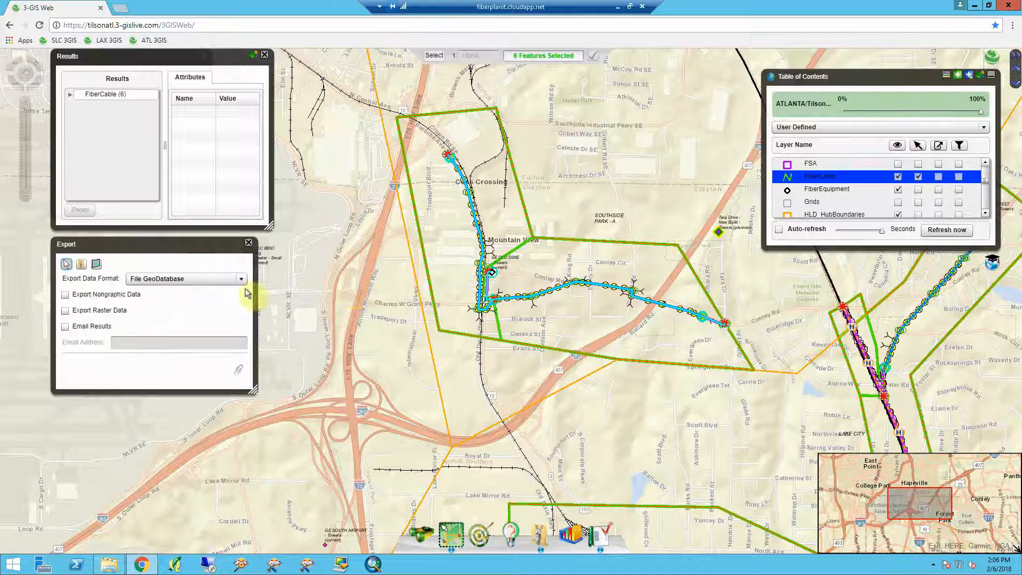
click(203, 282)
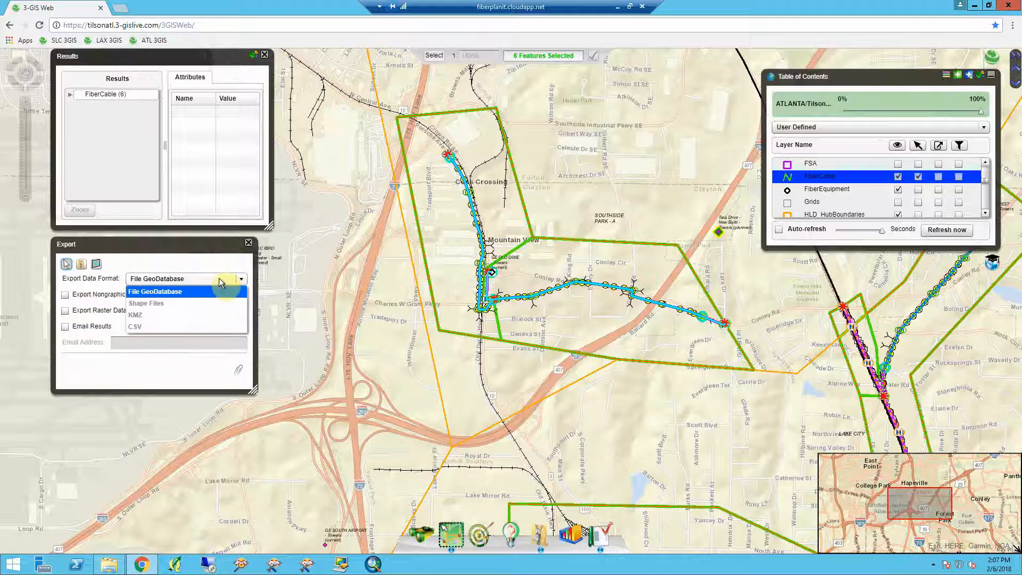
click(221, 281)
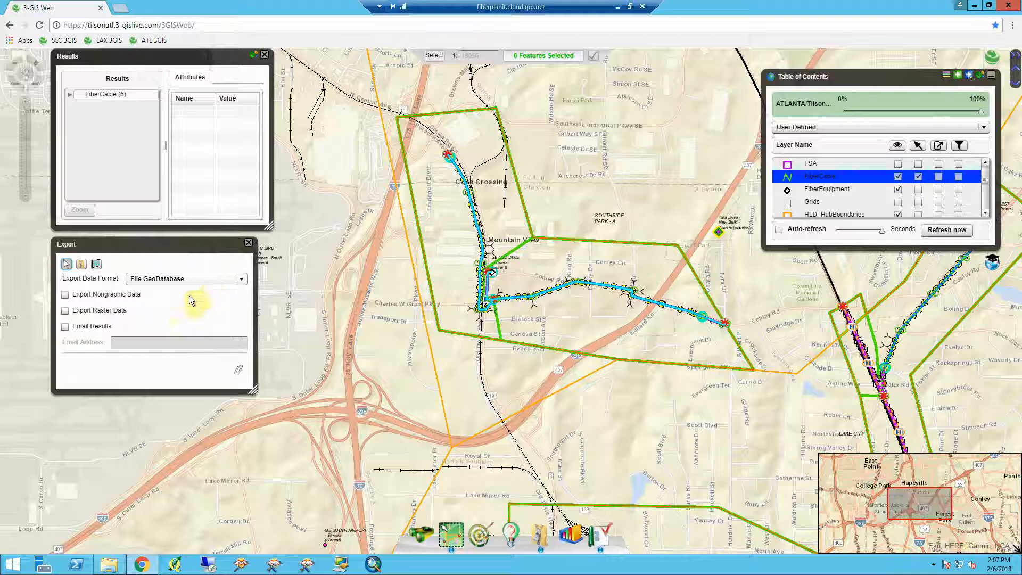
- Download the export and save the zip as ATL_WOname_02062018 in the DataExports folder
click(238, 375)
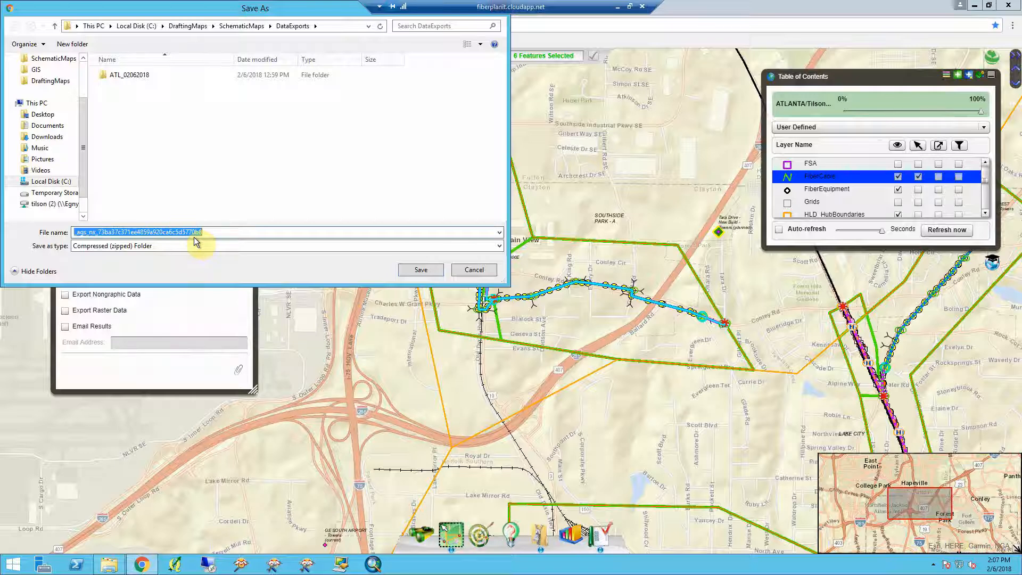
text(ATL_)
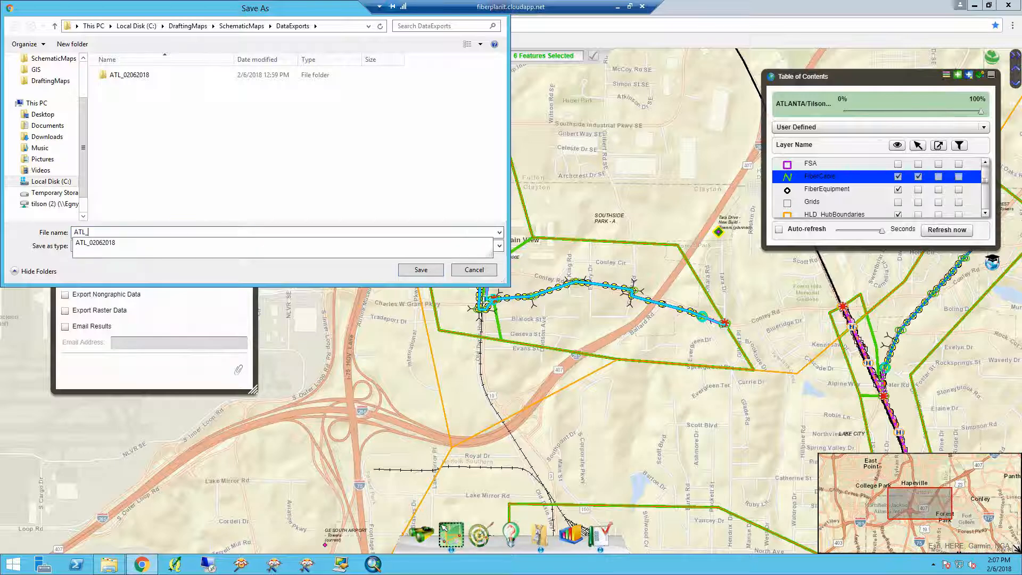
text(WOname_)
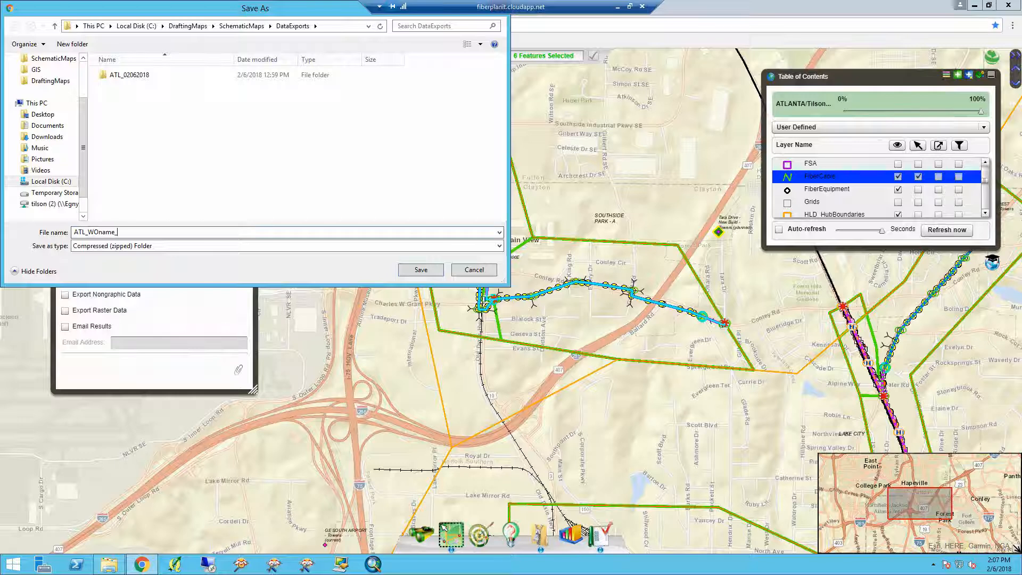
text(02062018)
key(Return)
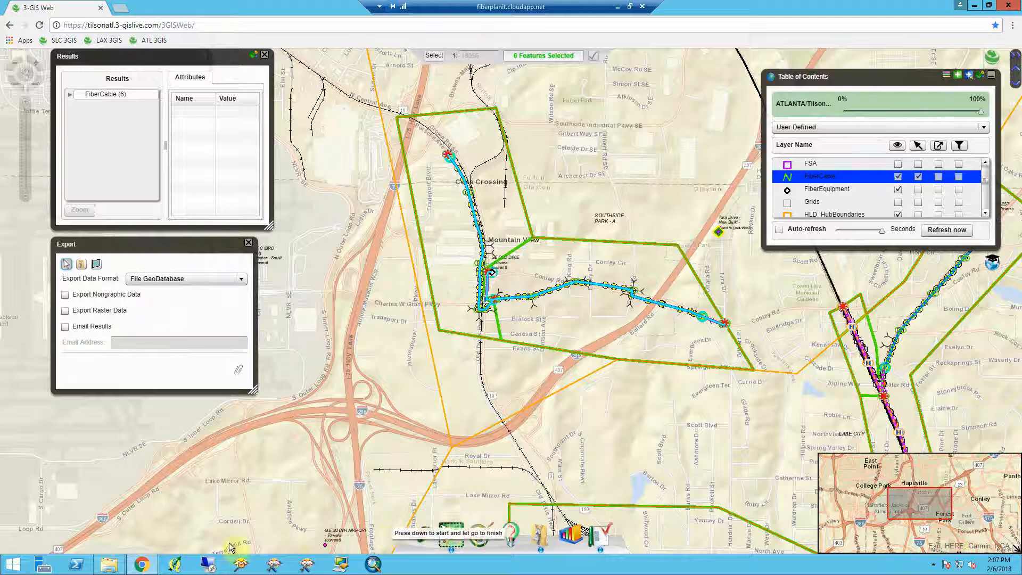
- Try to extract the ATL_WOname_02062018 zip in DataExports to its default destination folder
click(976, 7)
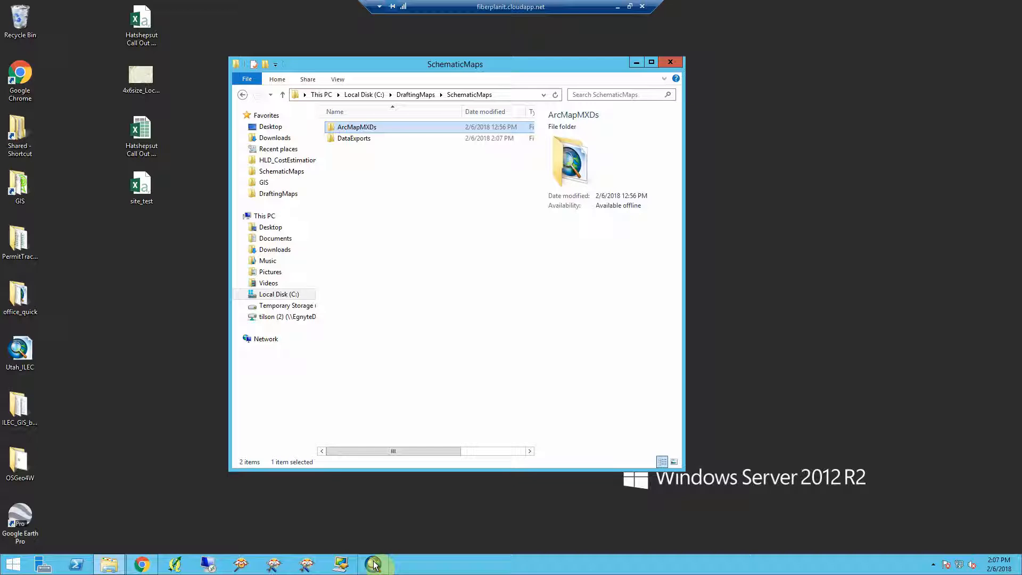
double_click(356, 139)
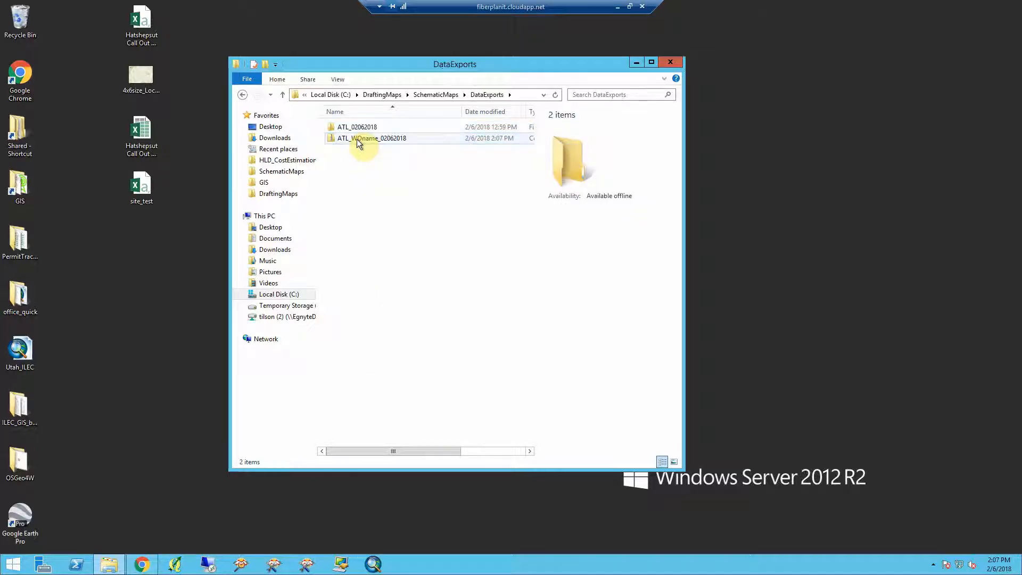
click(356, 139)
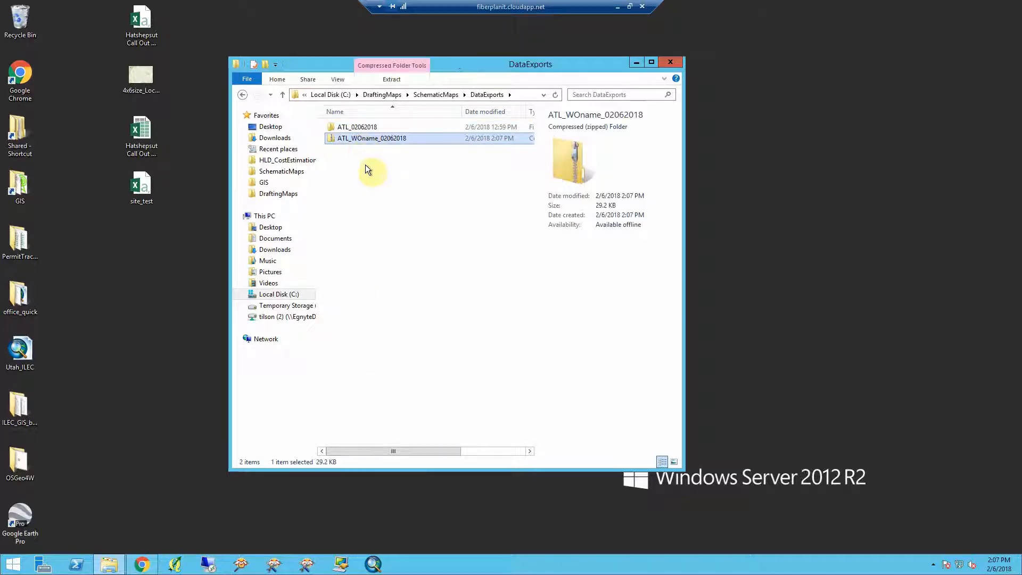
click(365, 164)
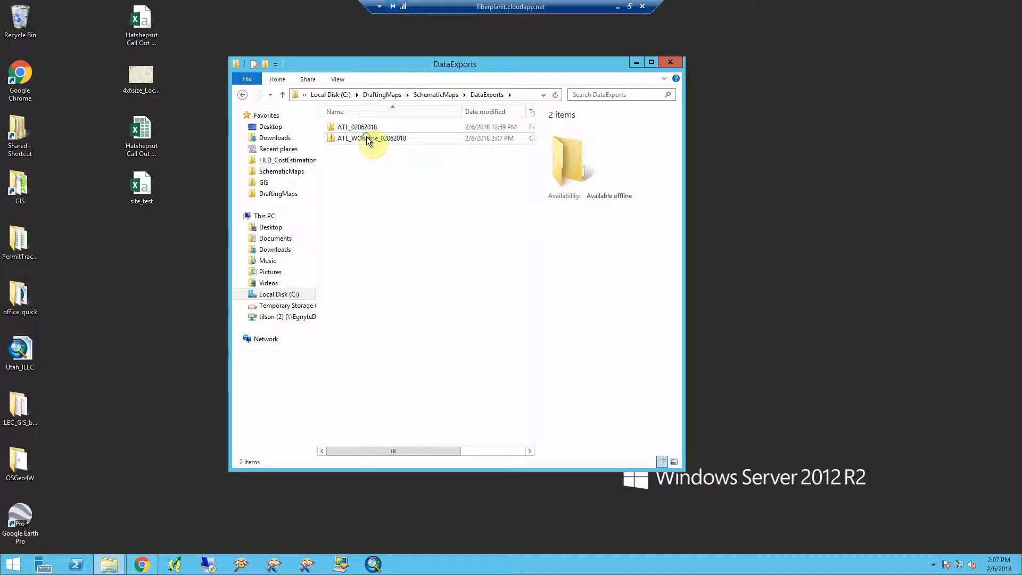
click(366, 137)
right_click(366, 138)
click(401, 169)
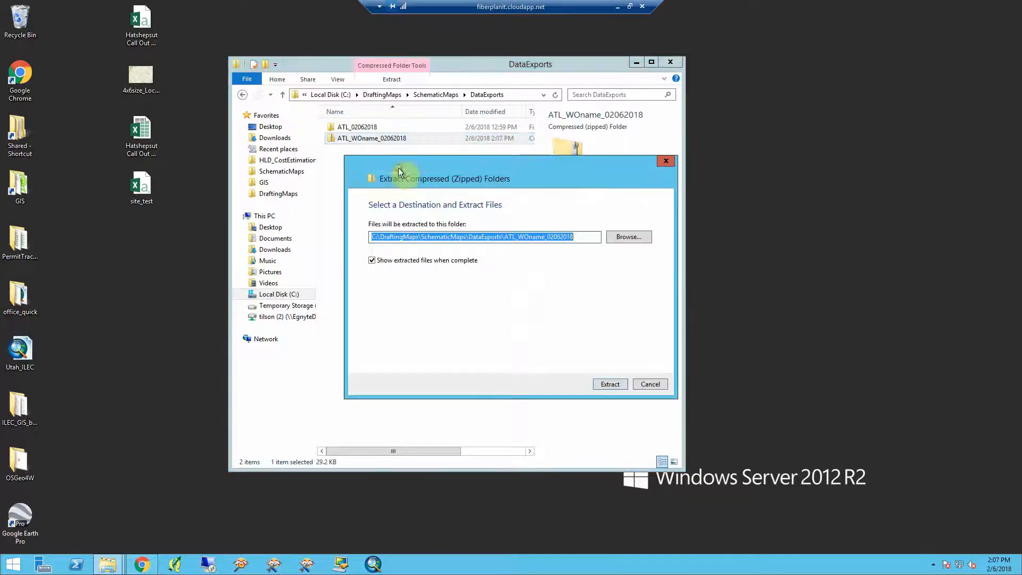
click(611, 383)
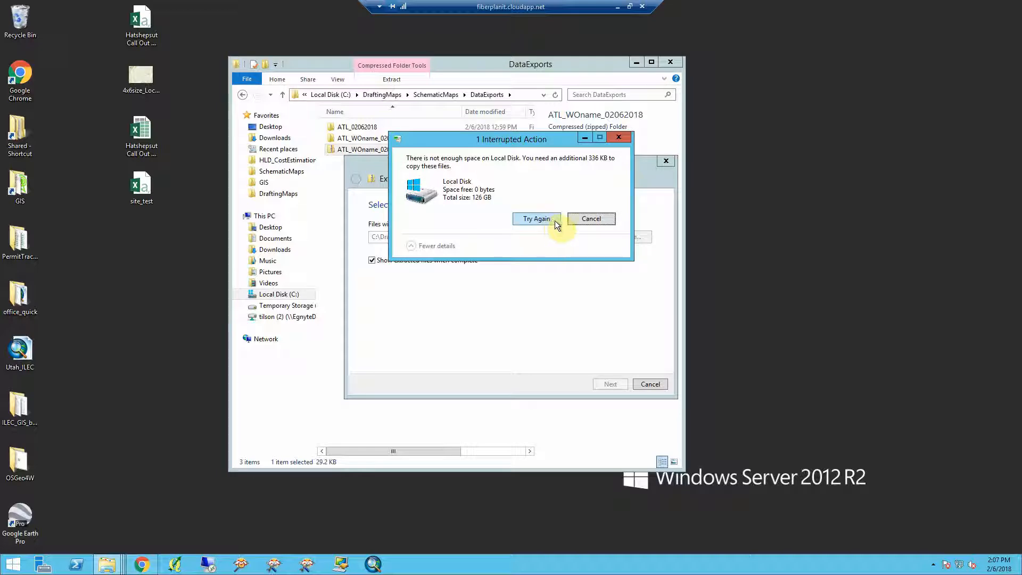
click(590, 219)
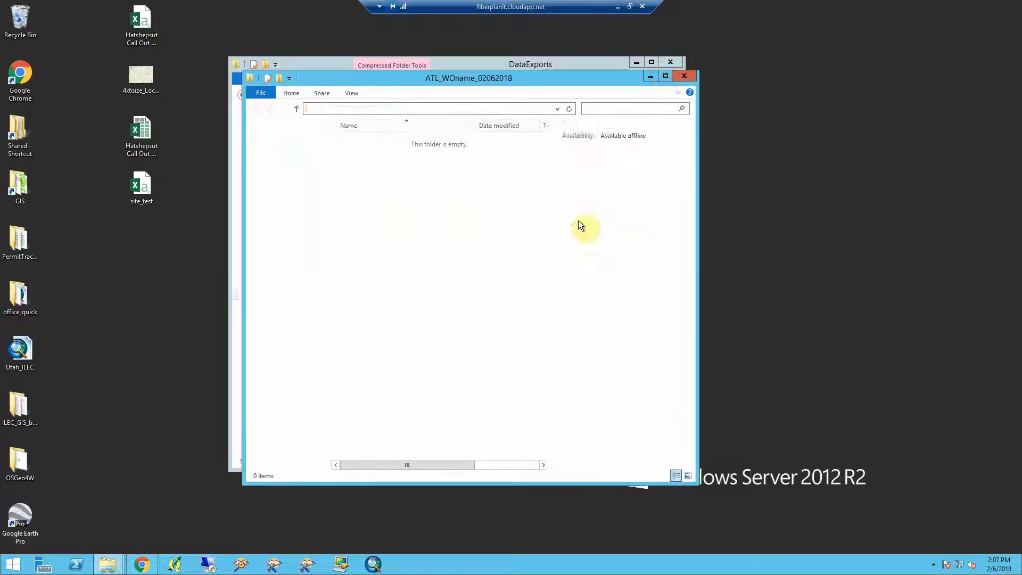
- Close the empty extracted folder window and delete that empty ATL_WOname_02062018 folder
click(686, 78)
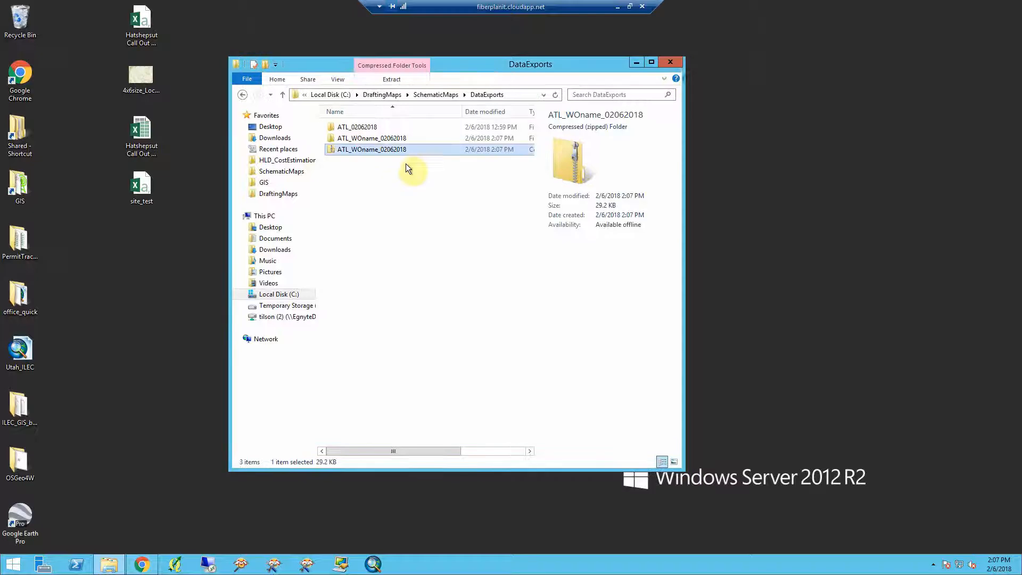
click(374, 138)
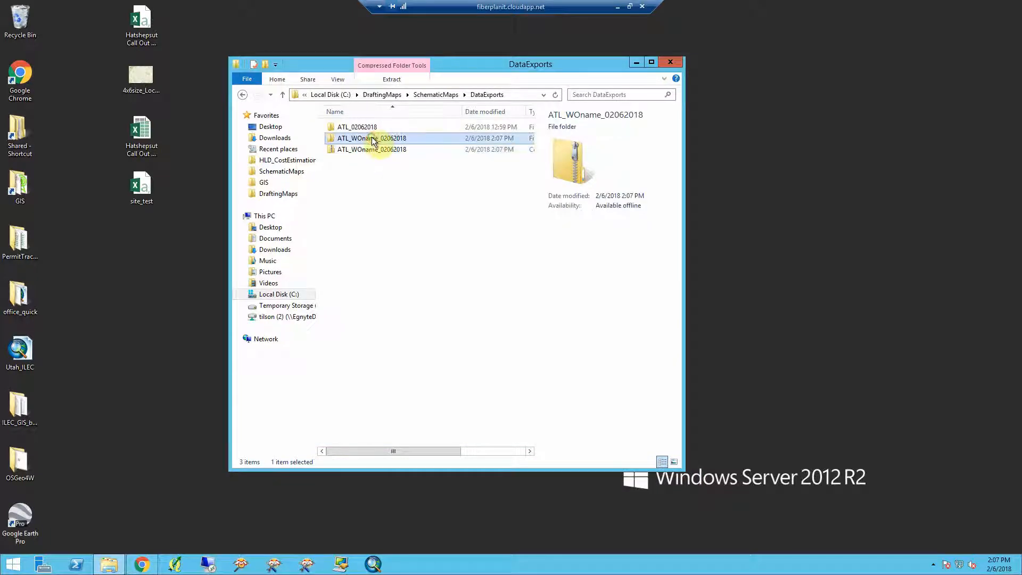
key(Delete)
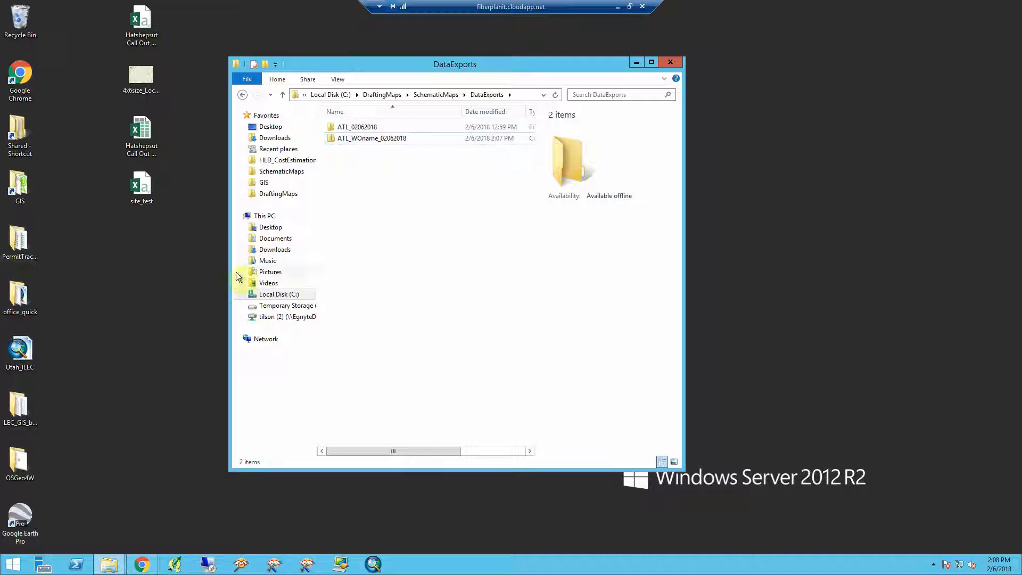
- Delete the 06202017_Analysis and 07192017_Analysis folders from HLD_CostEstimation_Analysis to free disk space
click(282, 184)
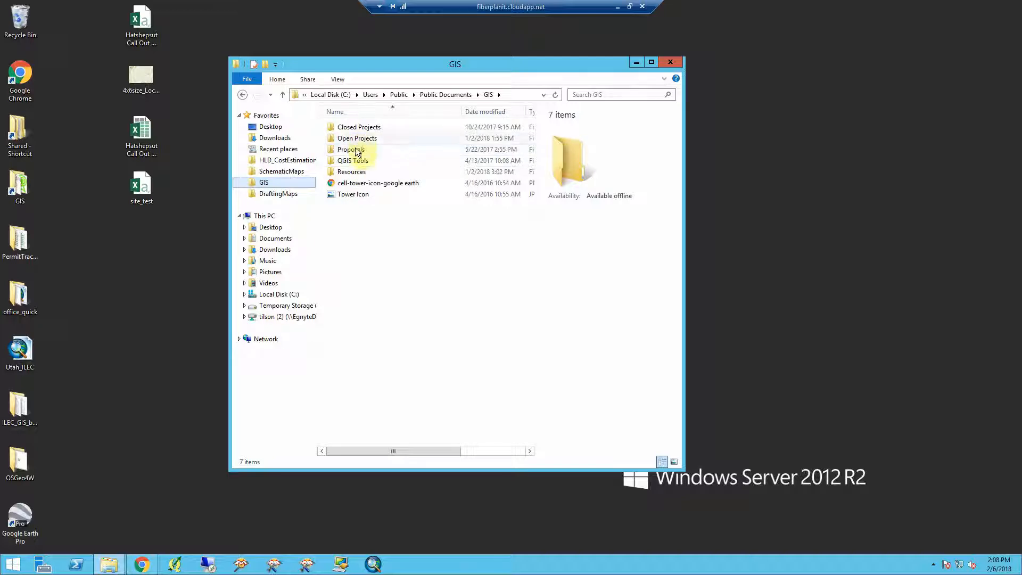
double_click(356, 173)
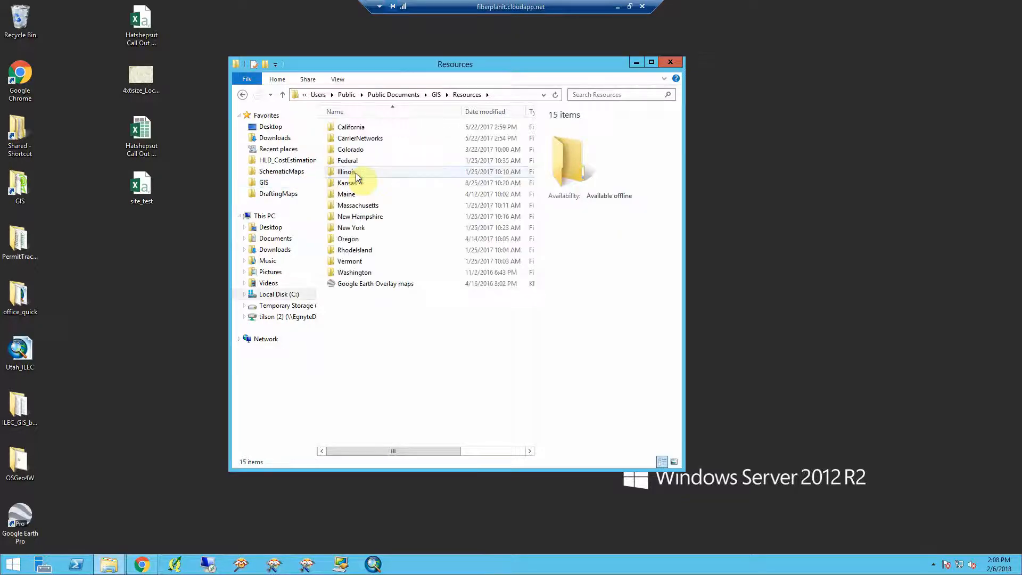
click(295, 161)
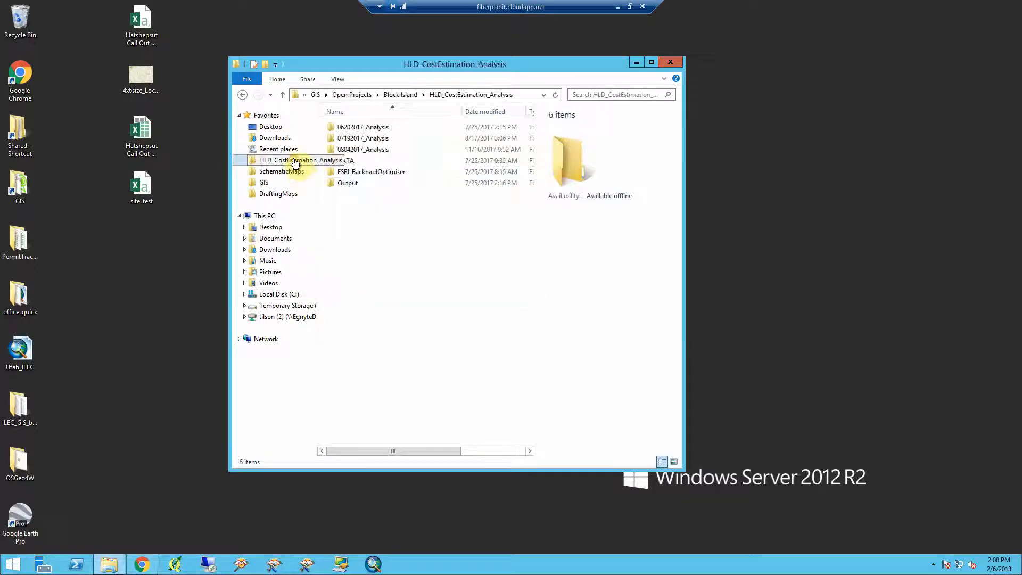
double_click(351, 161)
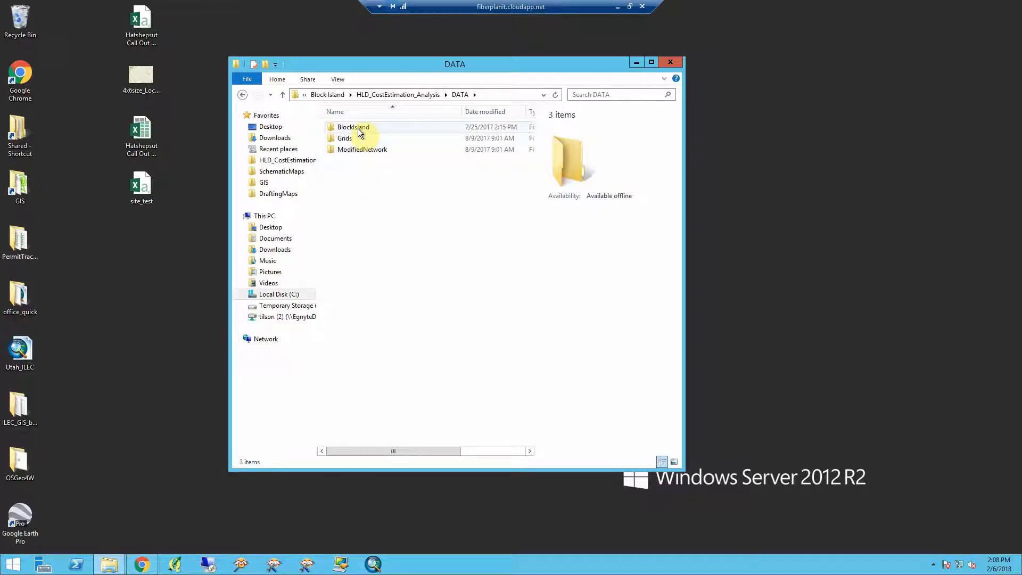
click(398, 94)
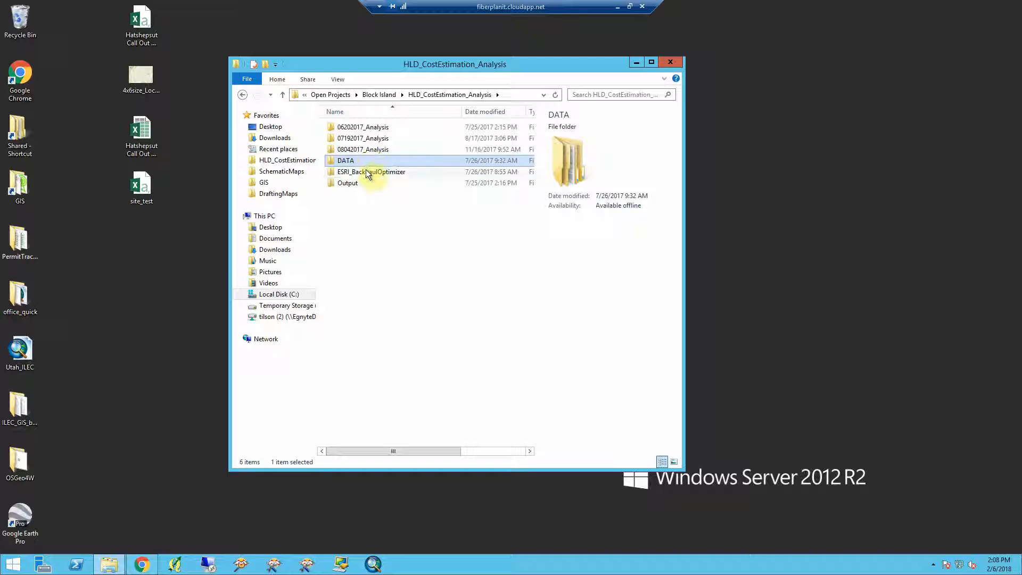
right_click(354, 182)
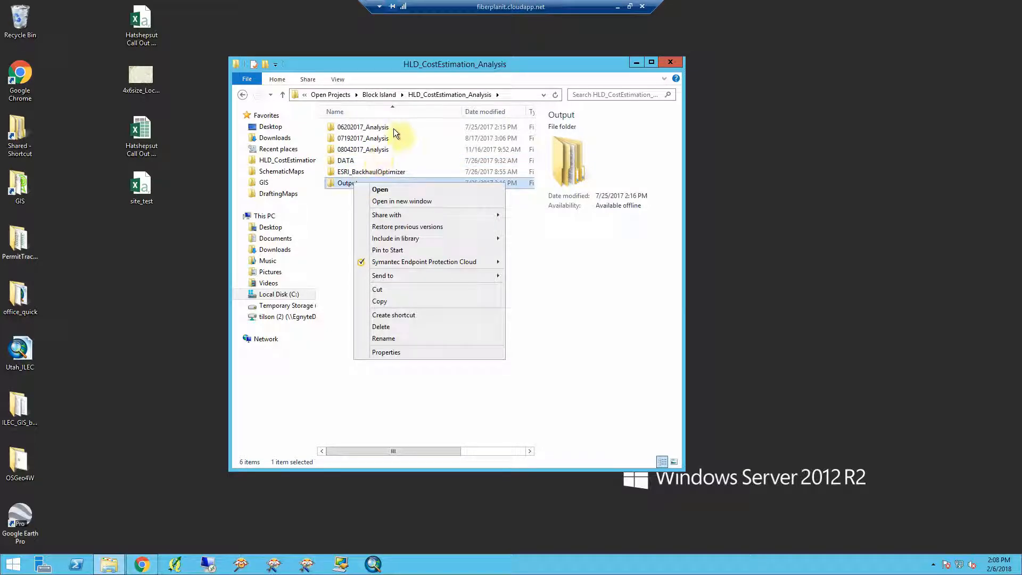
drag(398, 128, 372, 139)
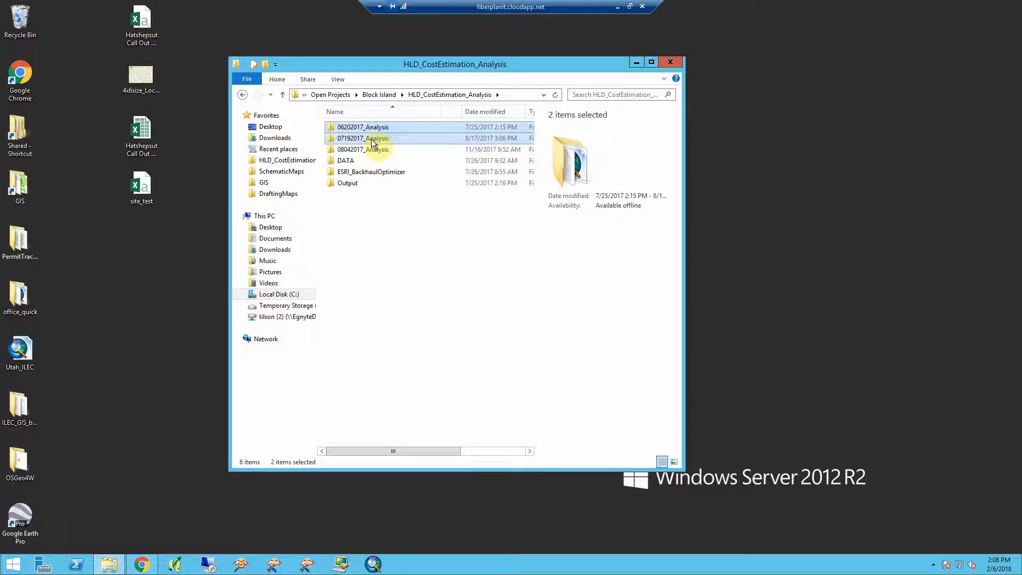
key(Delete)
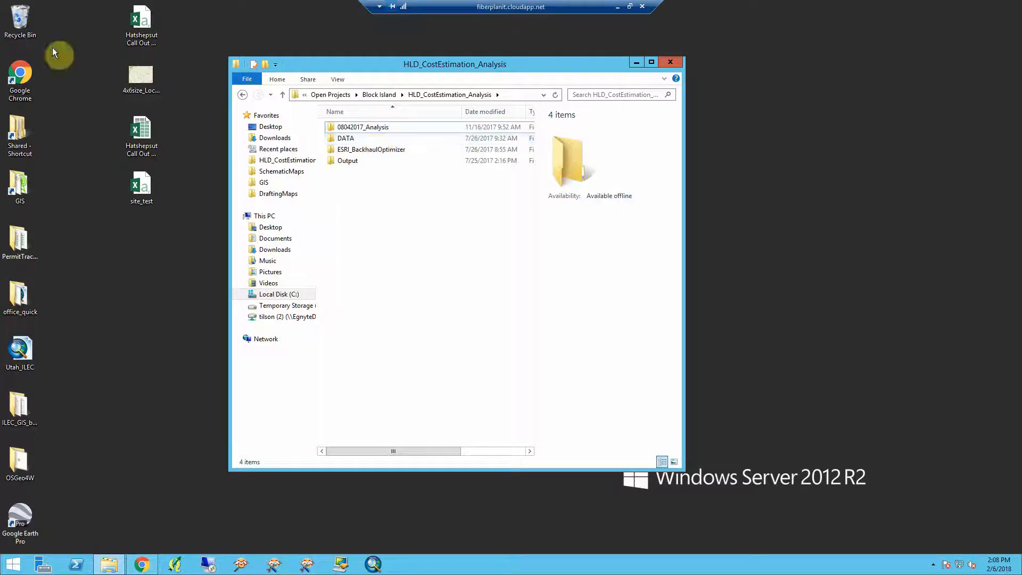
- Empty the Recycle Bin, confirming the permanent deletion
right_click(30, 25)
click(53, 42)
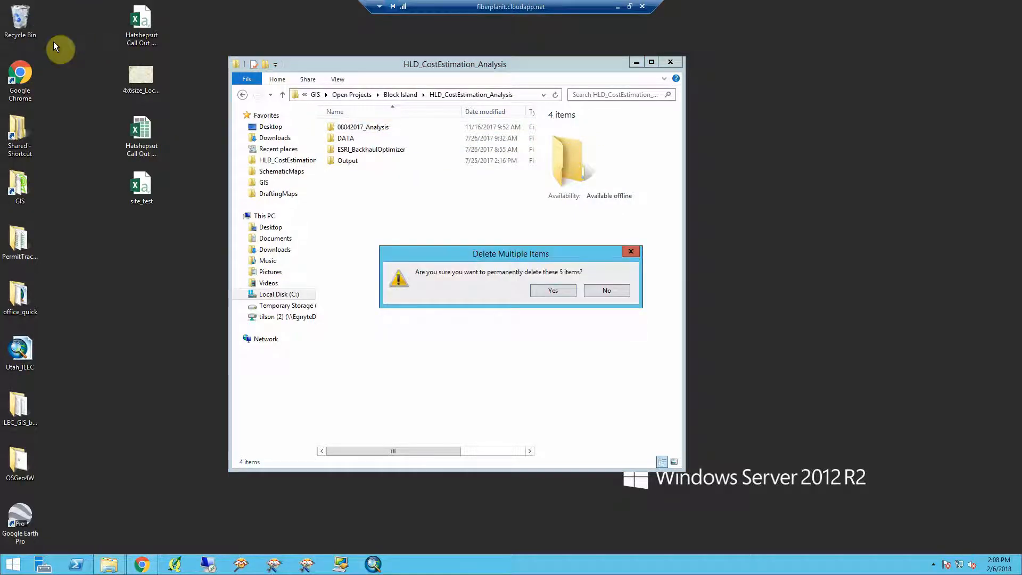
click(556, 293)
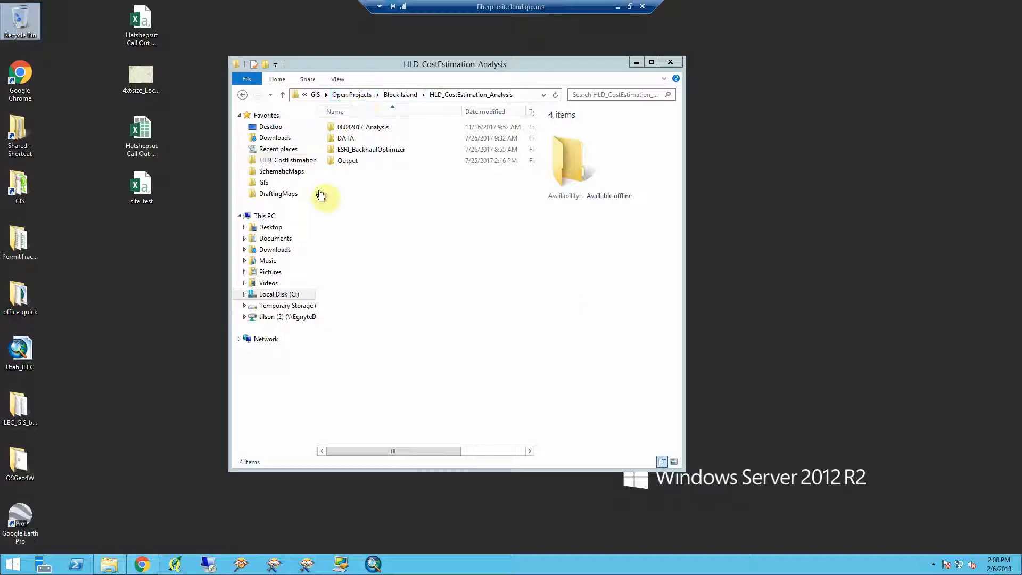
- Extract the ATL_WOname_02062018 zip in DataExports to its default folder and close the opened folder window
click(276, 176)
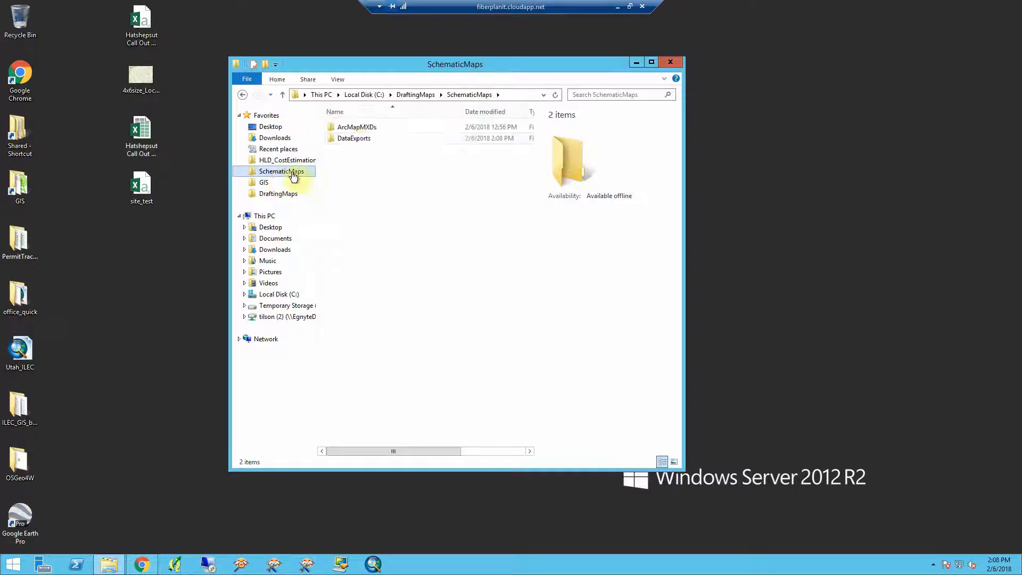
double_click(354, 137)
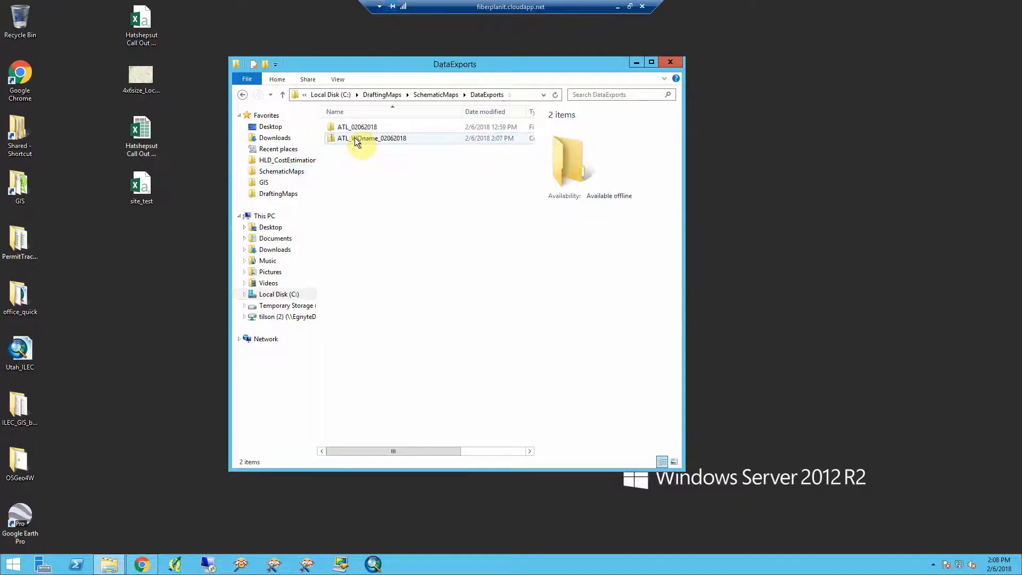
right_click(355, 138)
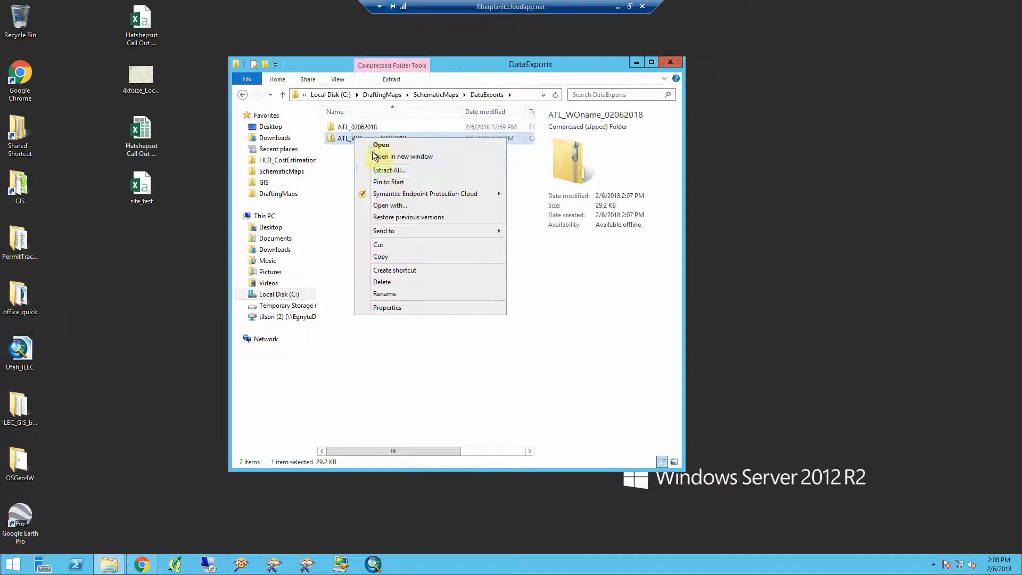
click(393, 171)
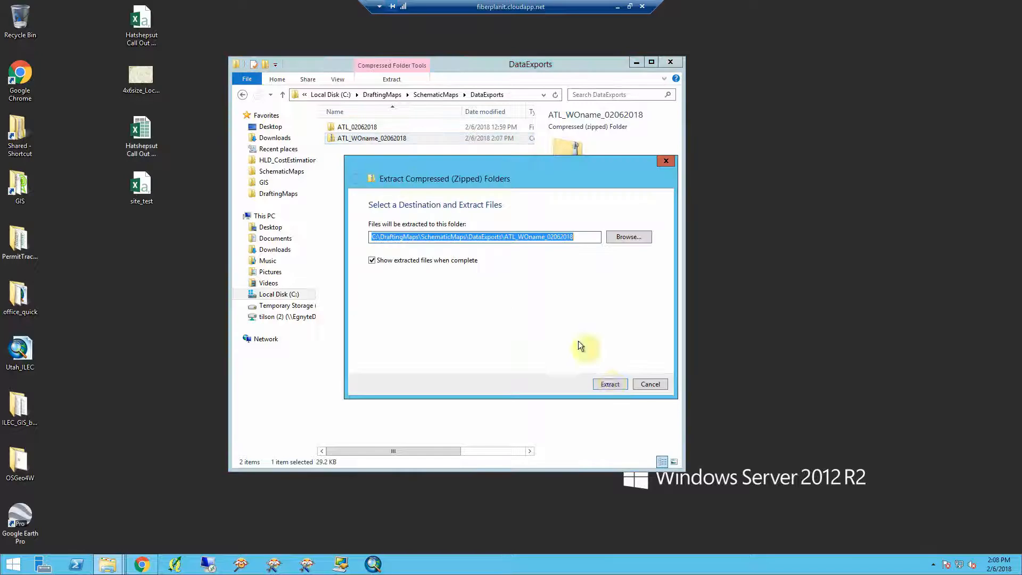
click(609, 384)
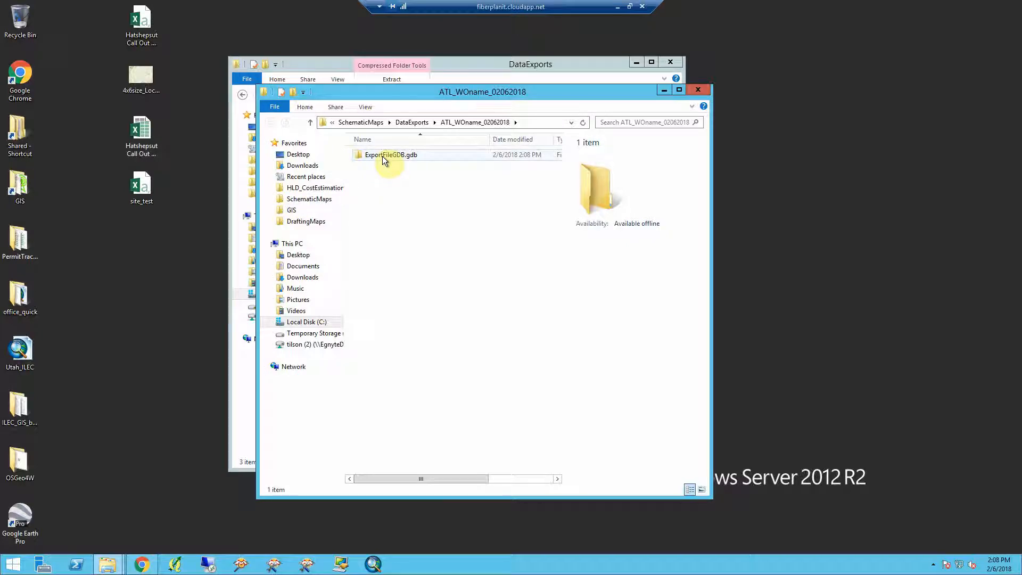
click(698, 91)
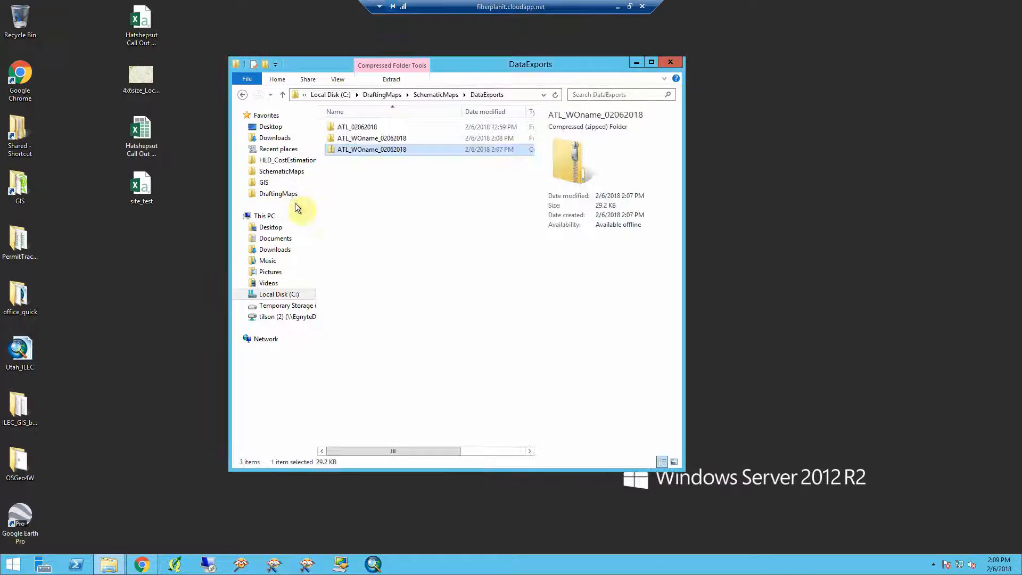
- Delete the ATL_WOname_02062018 zip file, keeping the extracted folder
click(375, 138)
click(376, 149)
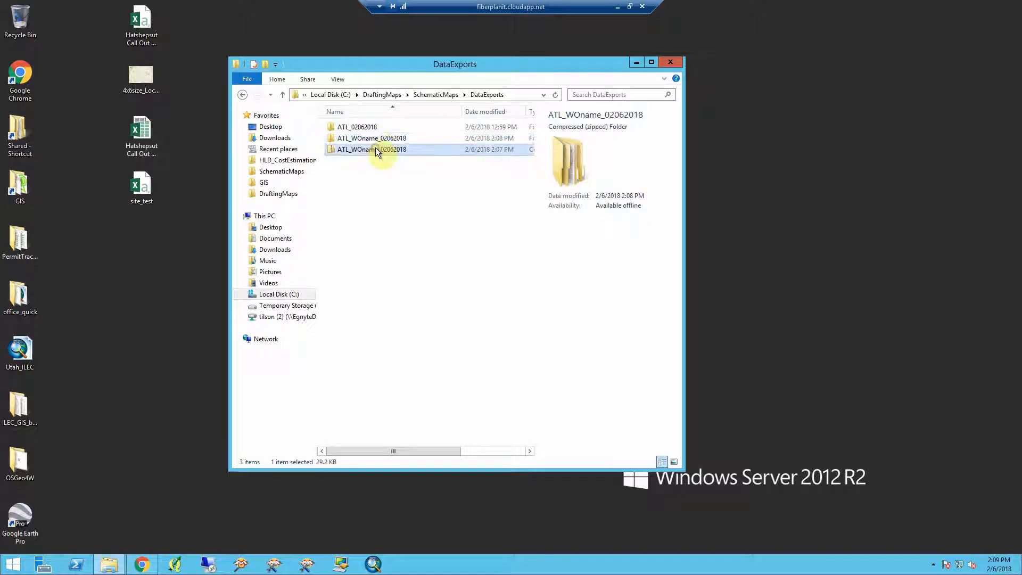
key(Delete)
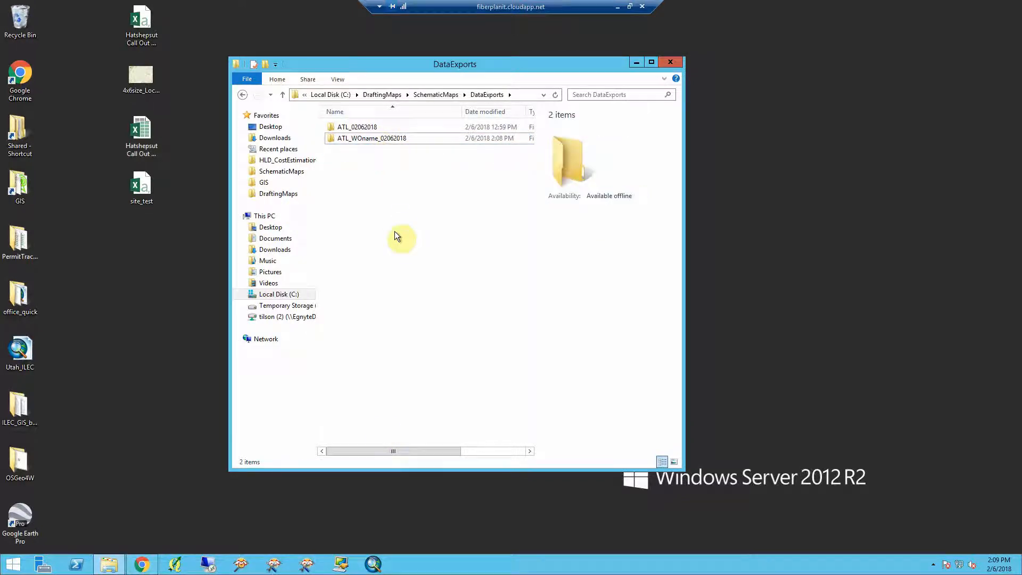
- Try to launch ArcMap from the taskbar and dismiss the dialog
click(374, 564)
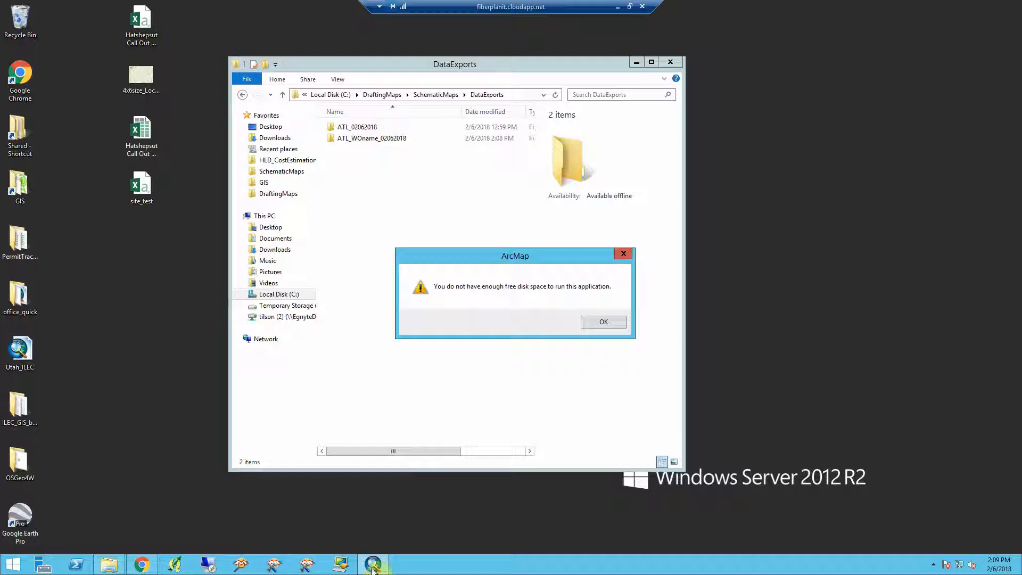
click(595, 323)
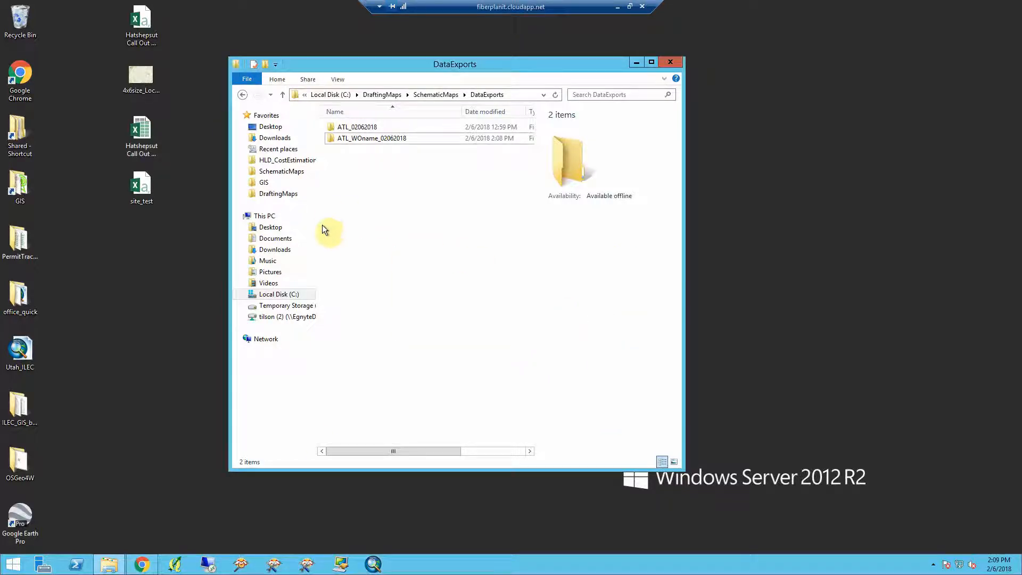
- Delete the ILEC_GIS folder from the desktop
right_click(108, 565)
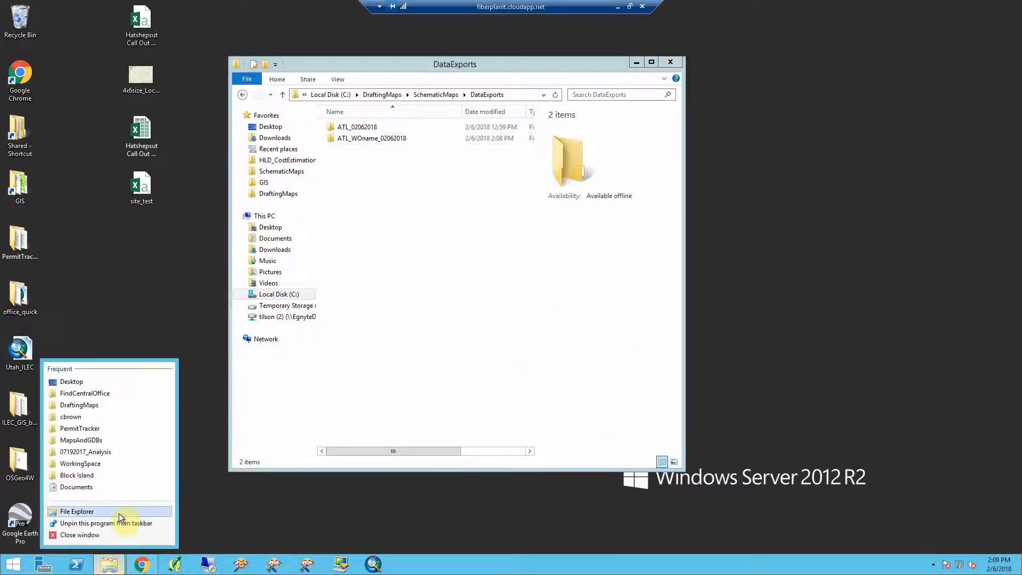
click(14, 416)
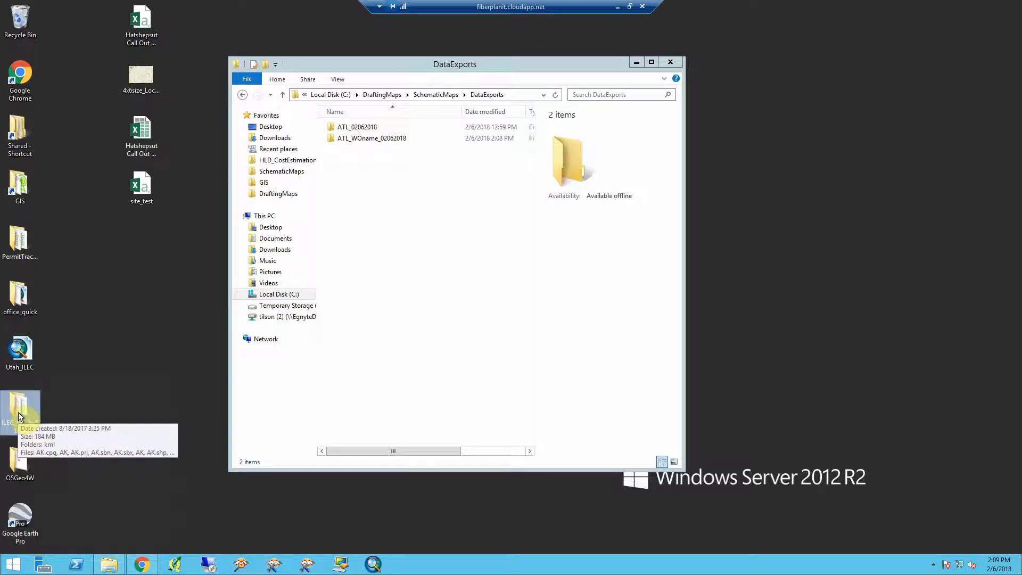
key(Delete)
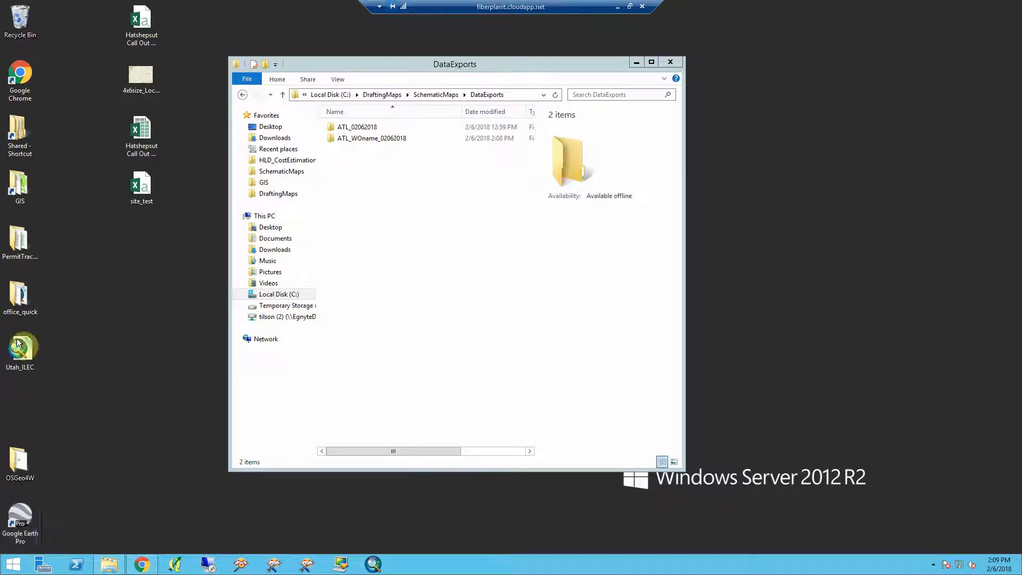
- Empty the Recycle Bin again, confirming the permanent deletion of its items
right_click(31, 18)
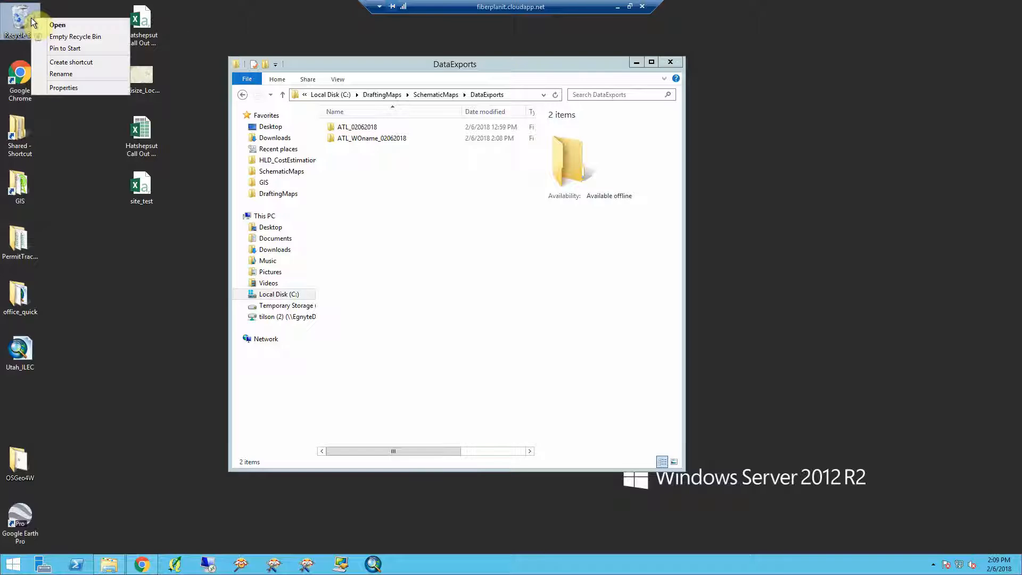
click(59, 37)
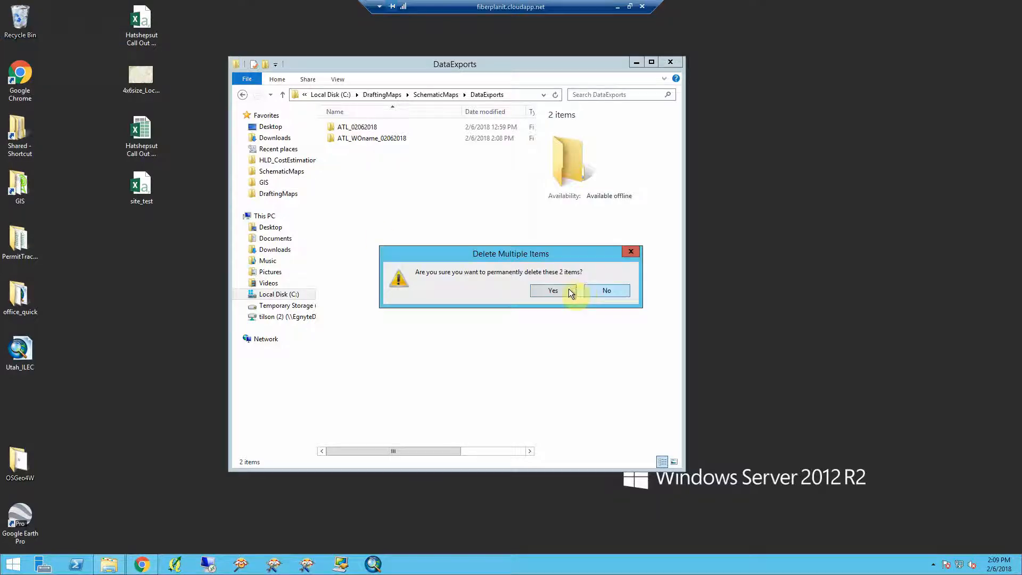
click(555, 292)
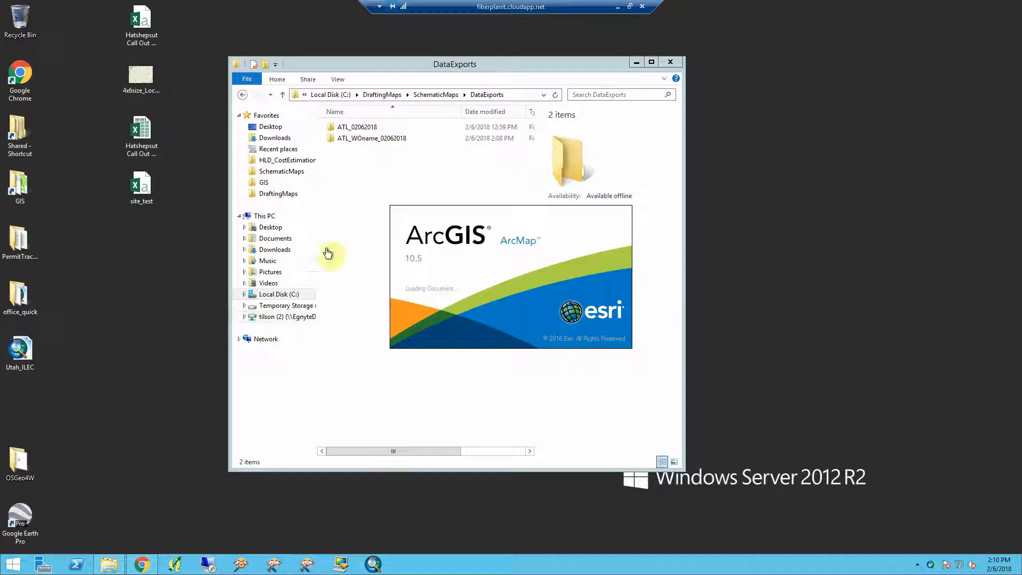
- Open the 02062018 map document from the ArcMapMXDs folder in SchematicMaps
click(435, 95)
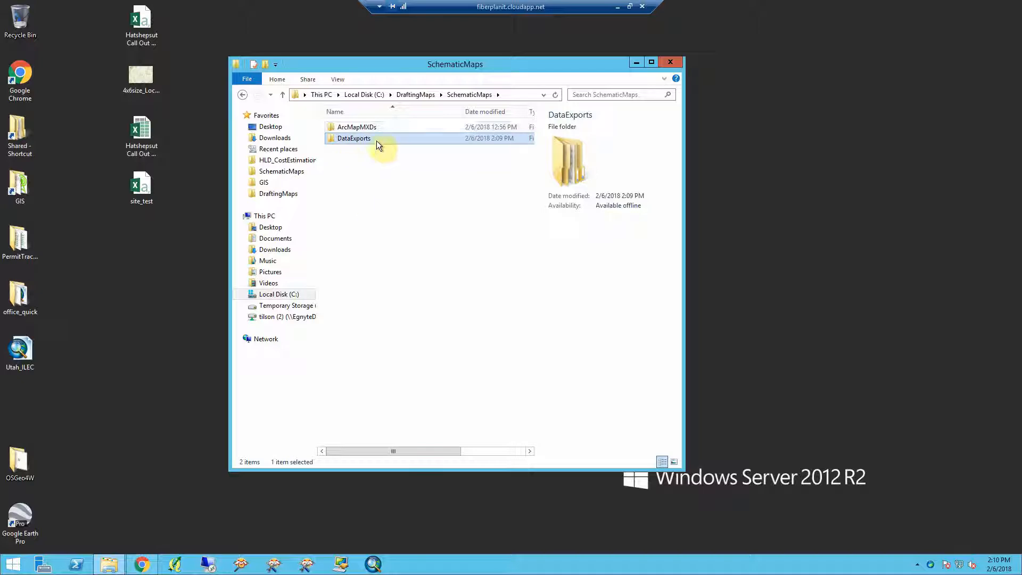
click(367, 128)
double_click(366, 127)
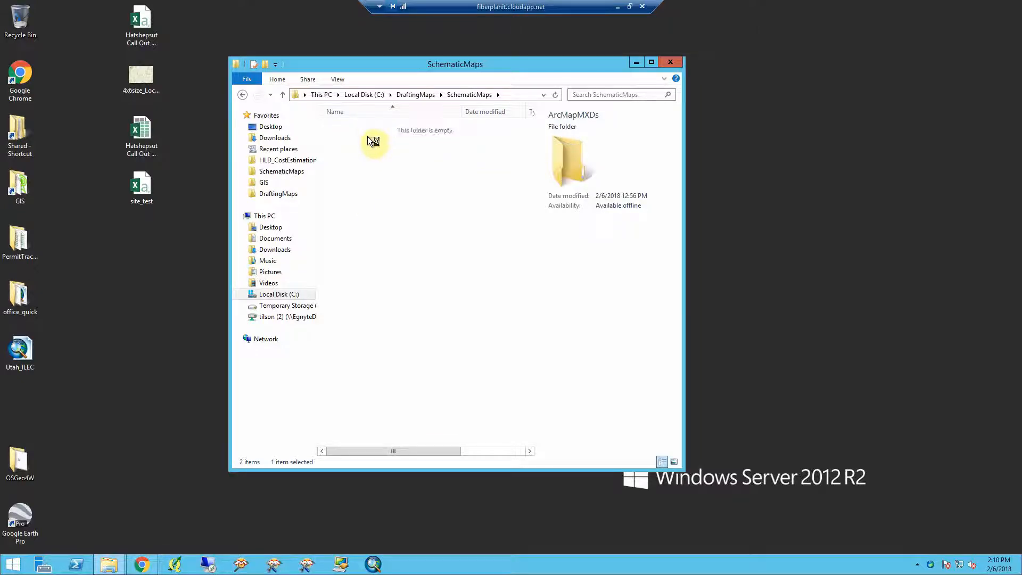
double_click(347, 128)
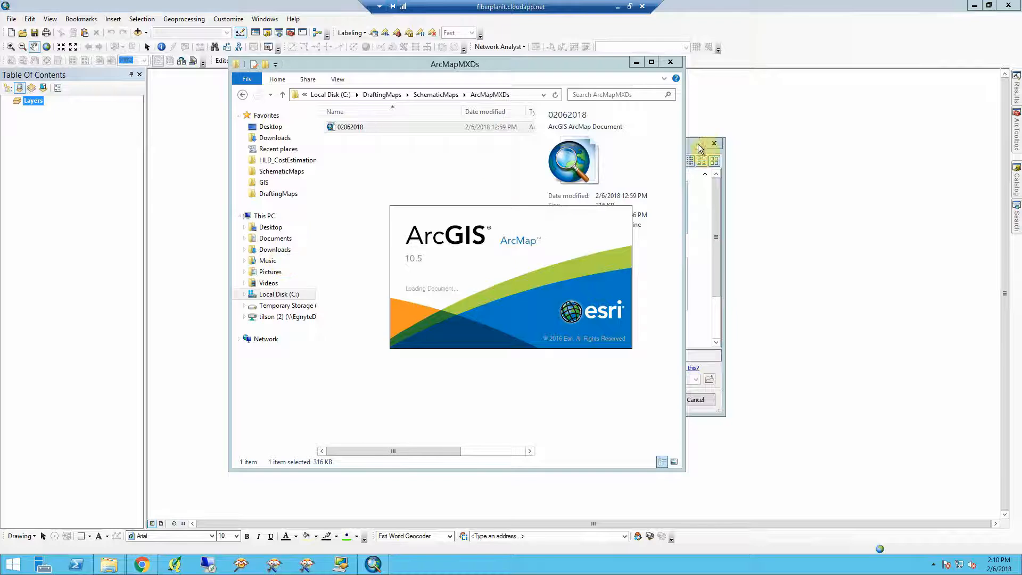
- Dismiss the startup dialog in the new ArcMap session and open the Catalog window docked beside the map
click(698, 144)
click(714, 142)
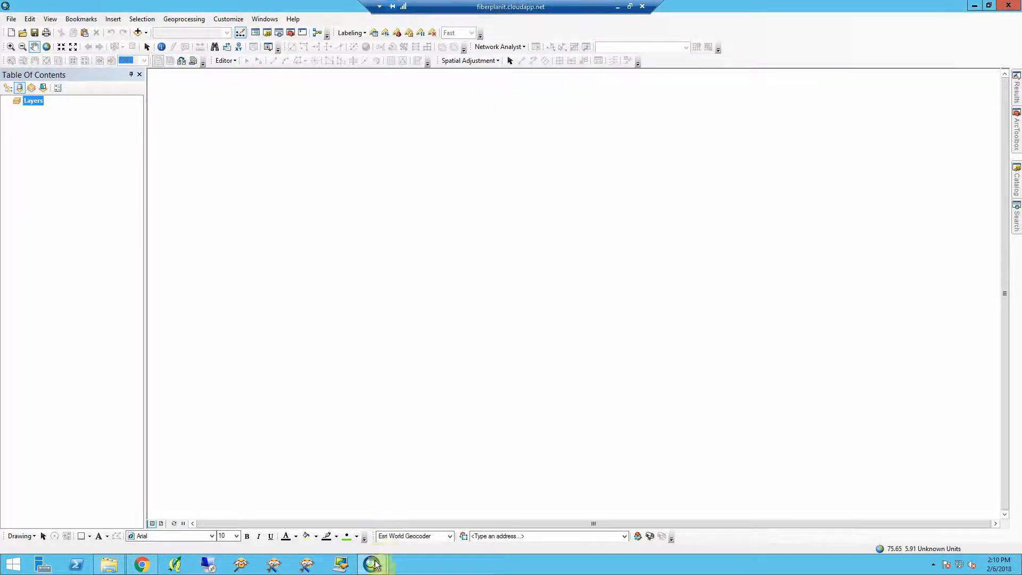
mouse_move(374, 568)
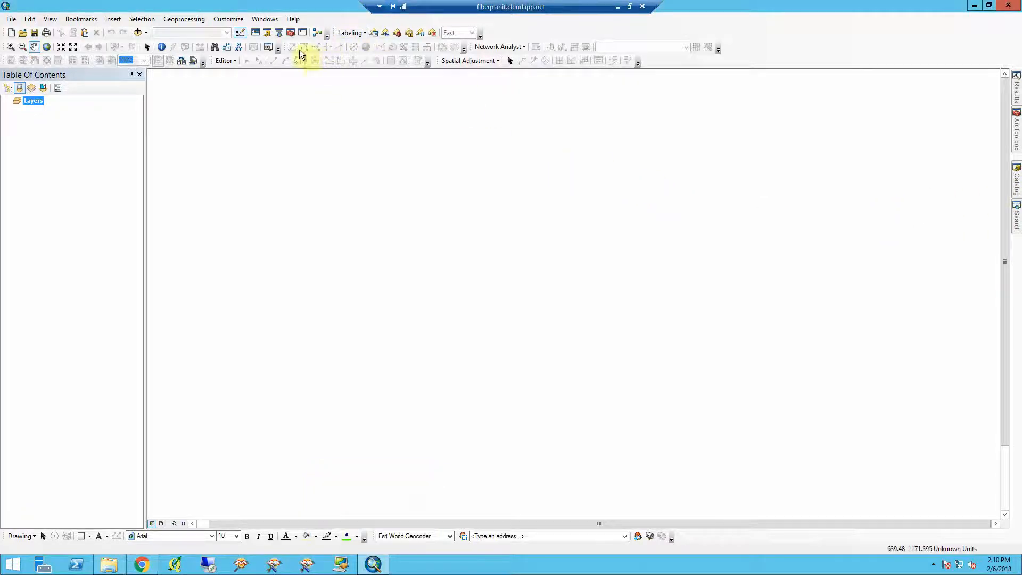
click(266, 33)
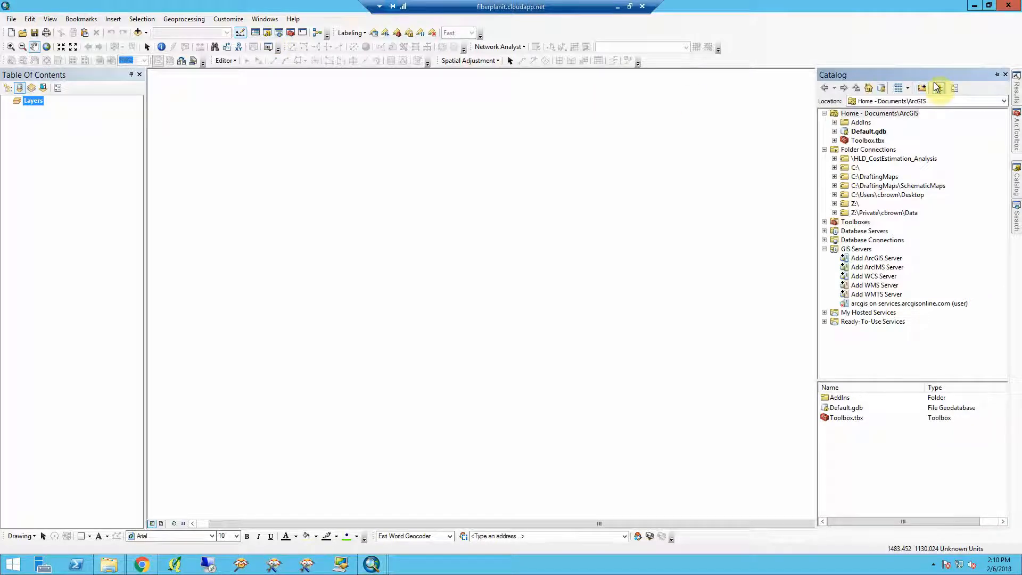
click(998, 77)
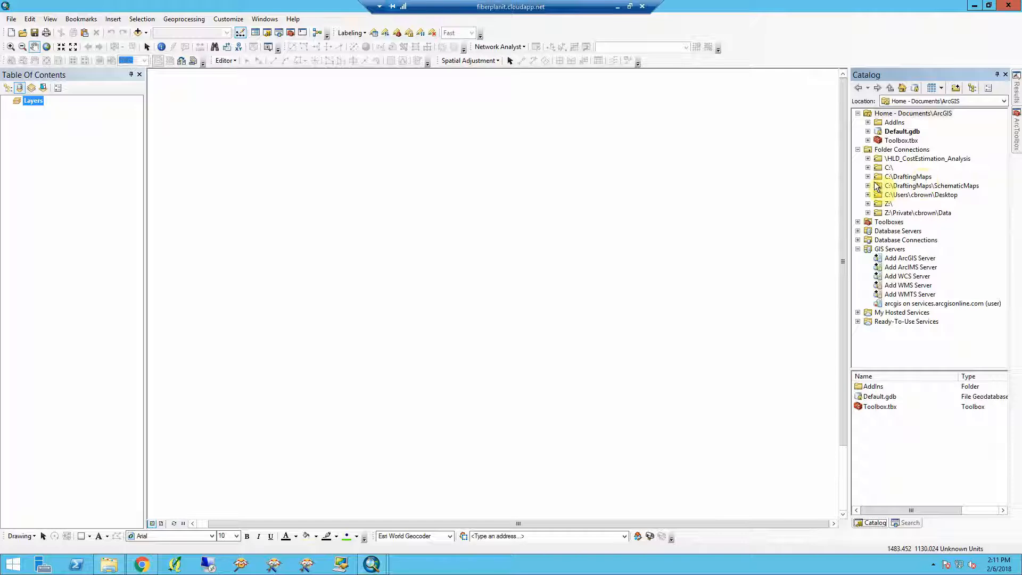
- Connect a Catalog folder connection to C:\DraftingMaps\SchematicMaps
click(871, 150)
click(858, 150)
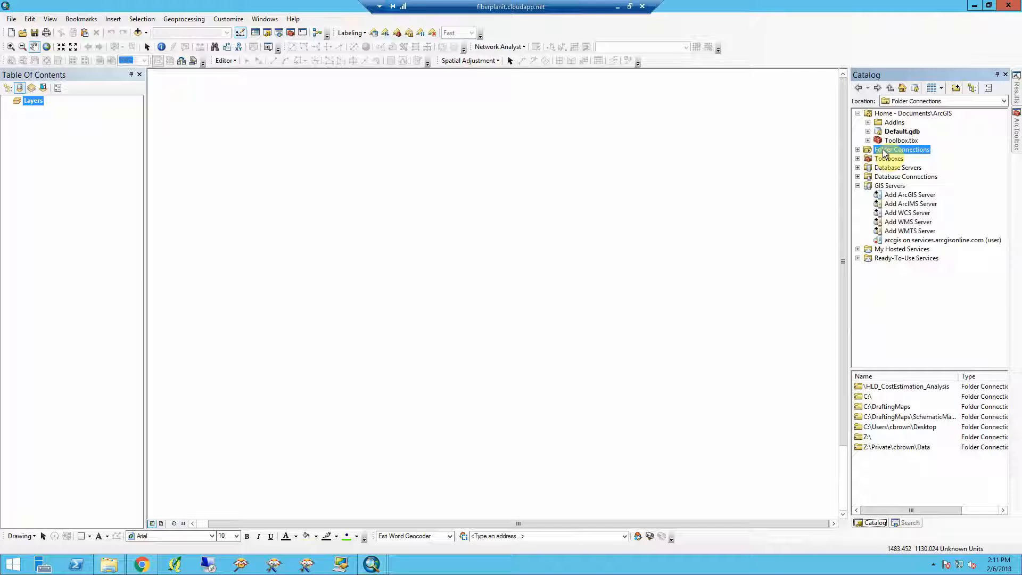
right_click(884, 152)
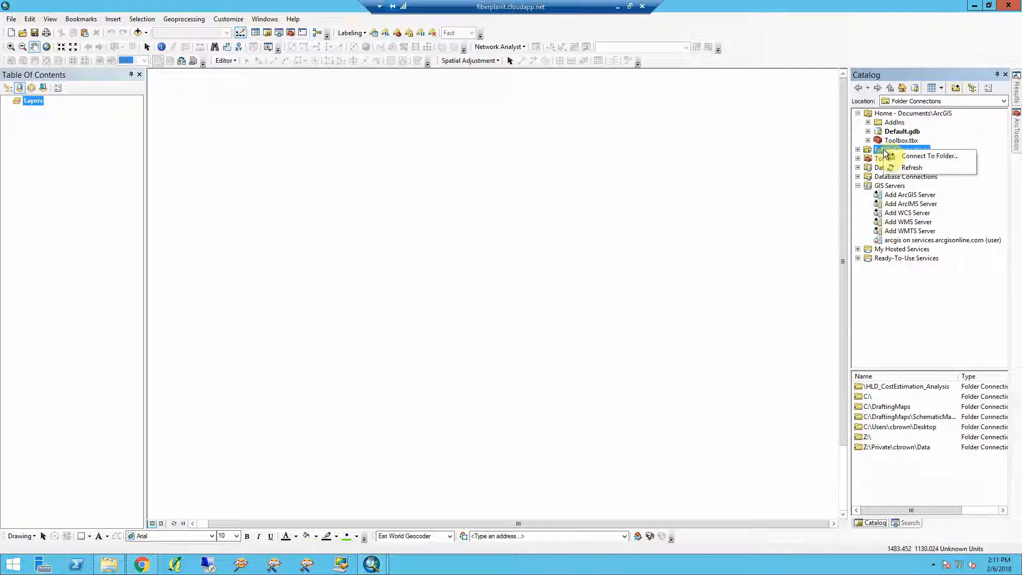
click(894, 155)
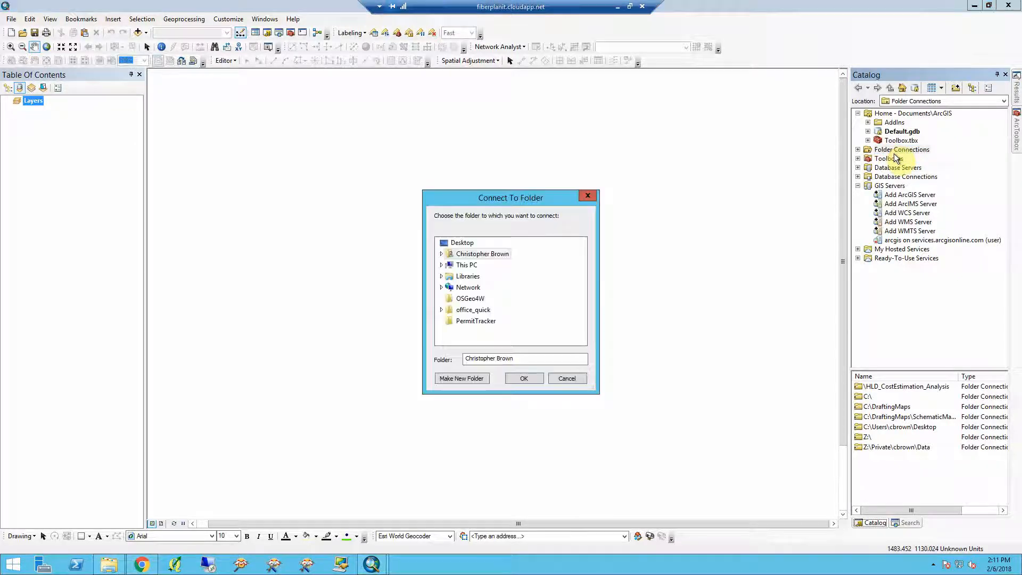
click(441, 264)
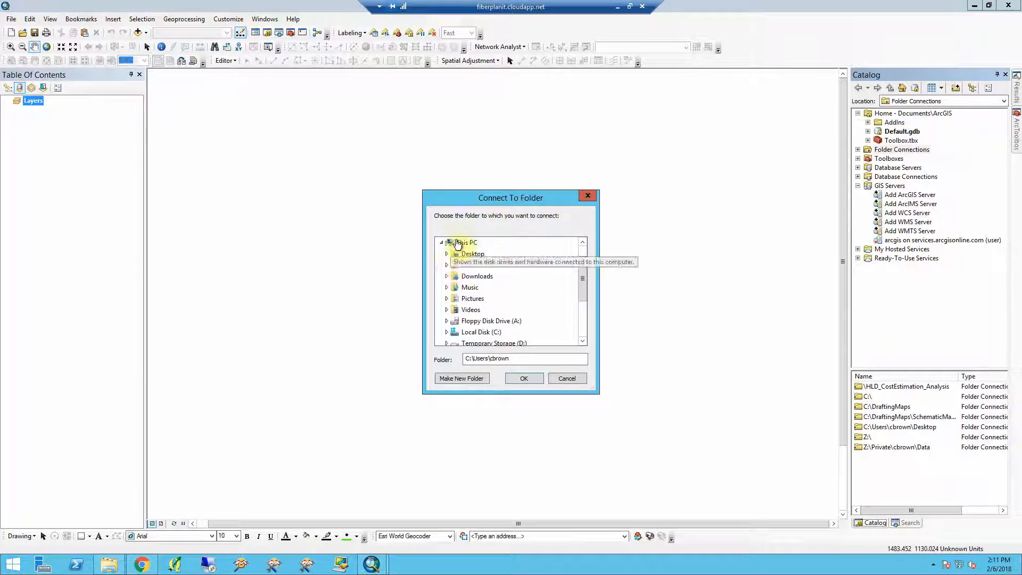
click(447, 332)
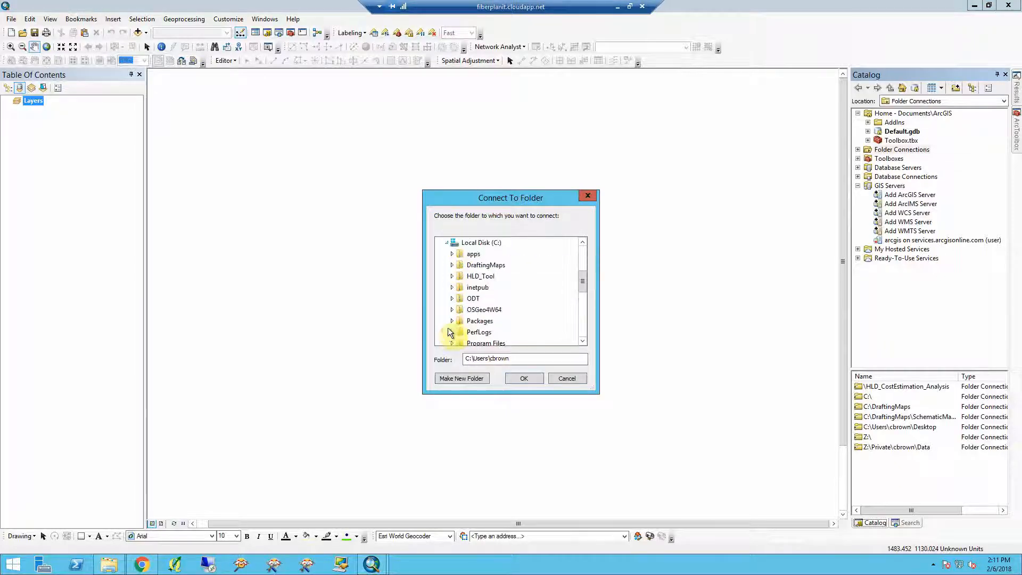
click(453, 265)
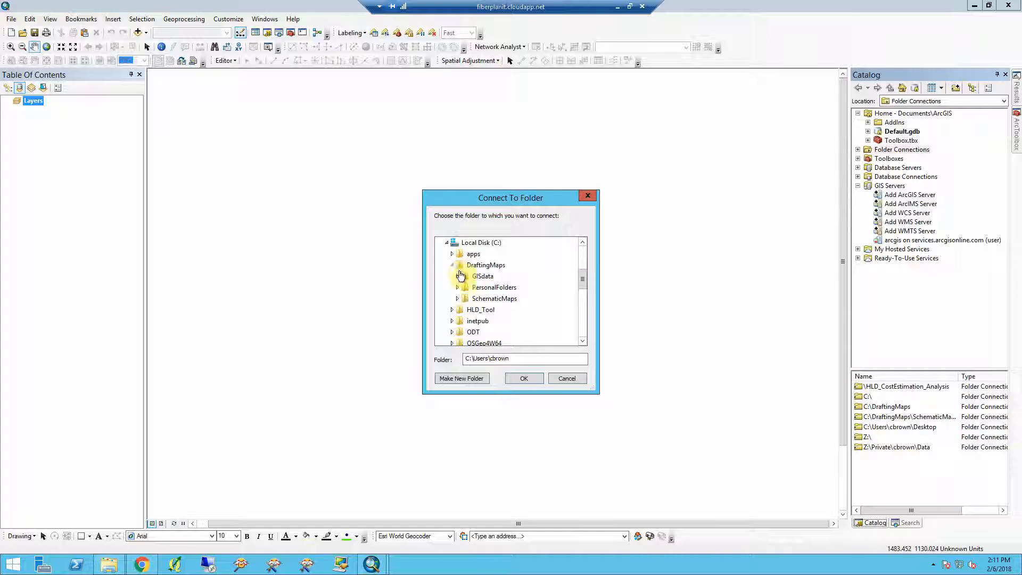
click(464, 287)
click(458, 265)
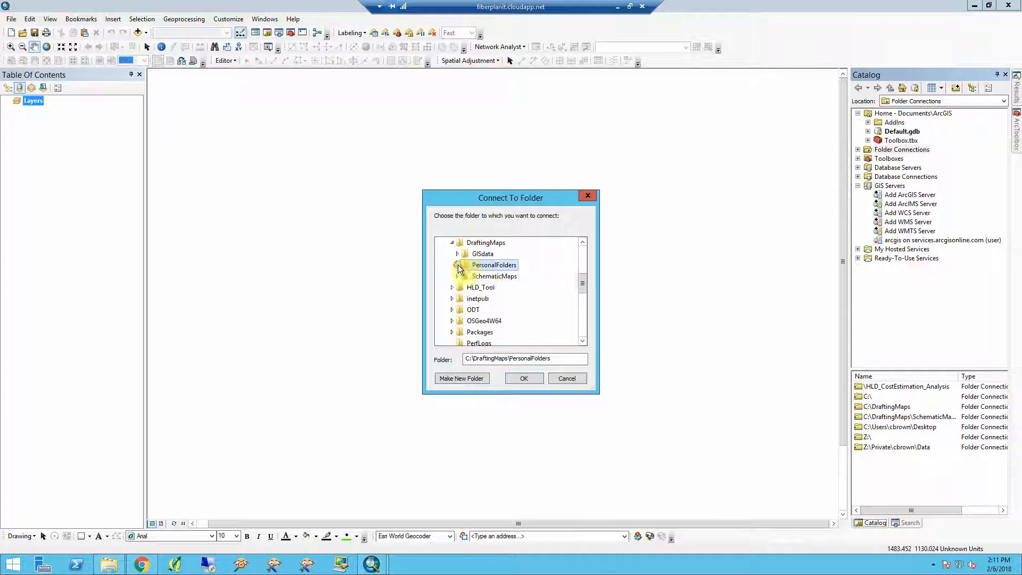
double_click(488, 277)
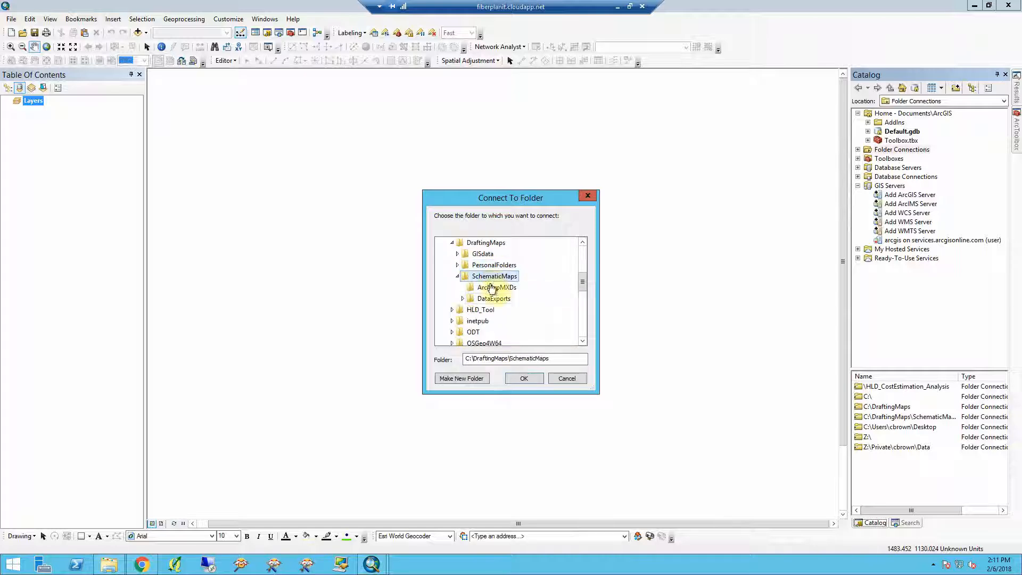
click(524, 378)
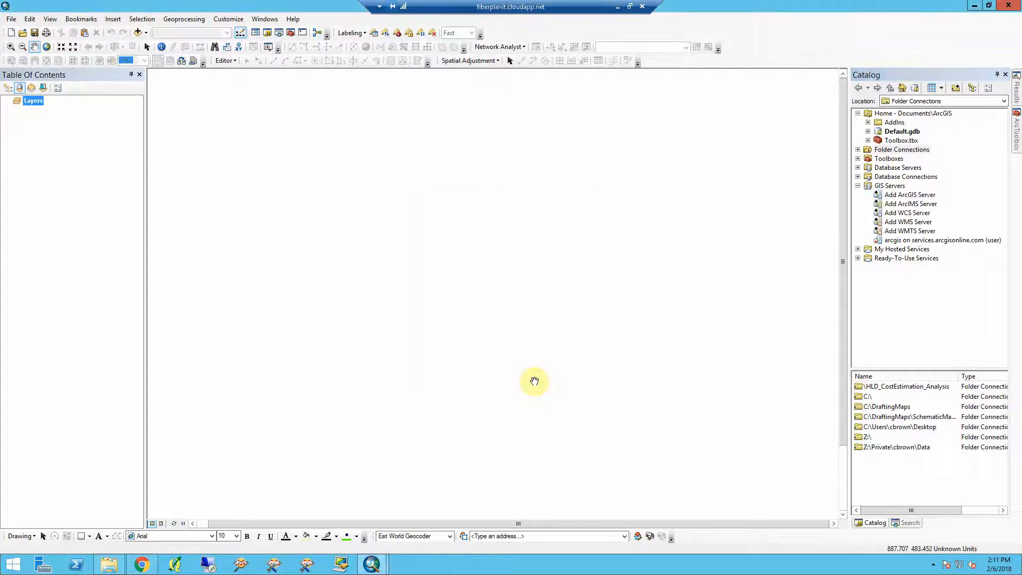
- Add the FIBERCABLE feature class from ATL_WOname_02062018's ExportFileGDB.gdb to the map
click(858, 149)
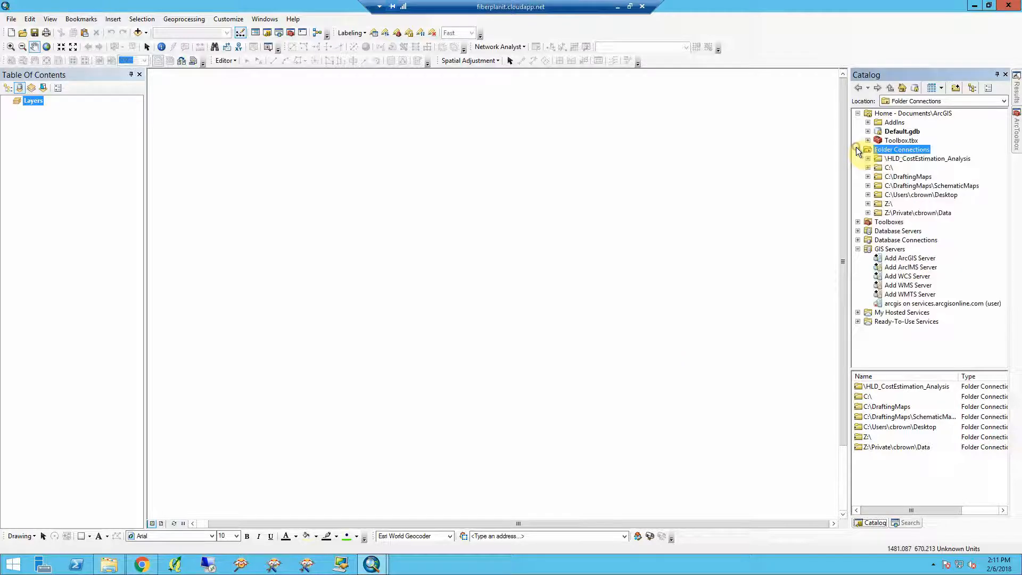
click(899, 187)
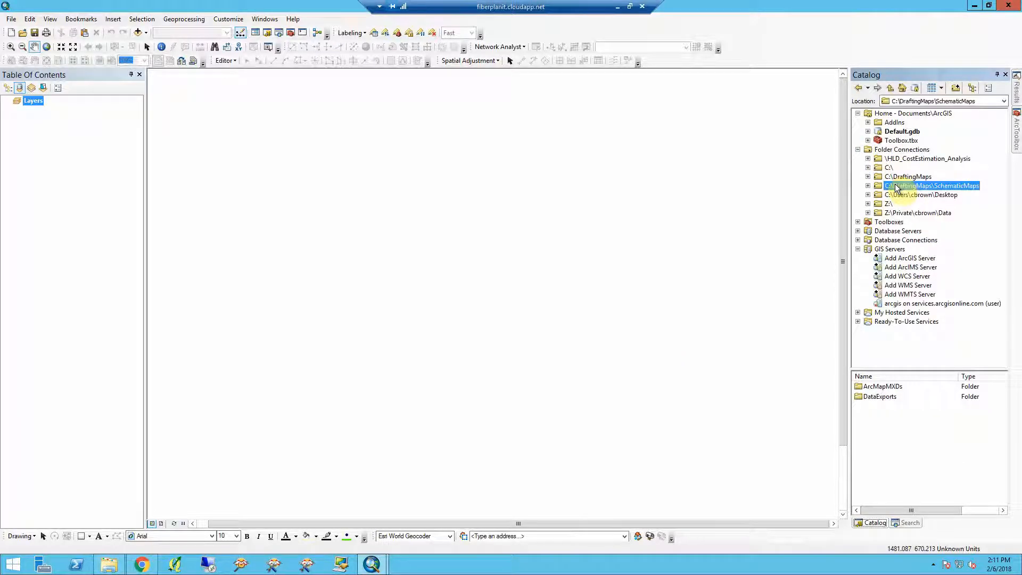
click(869, 186)
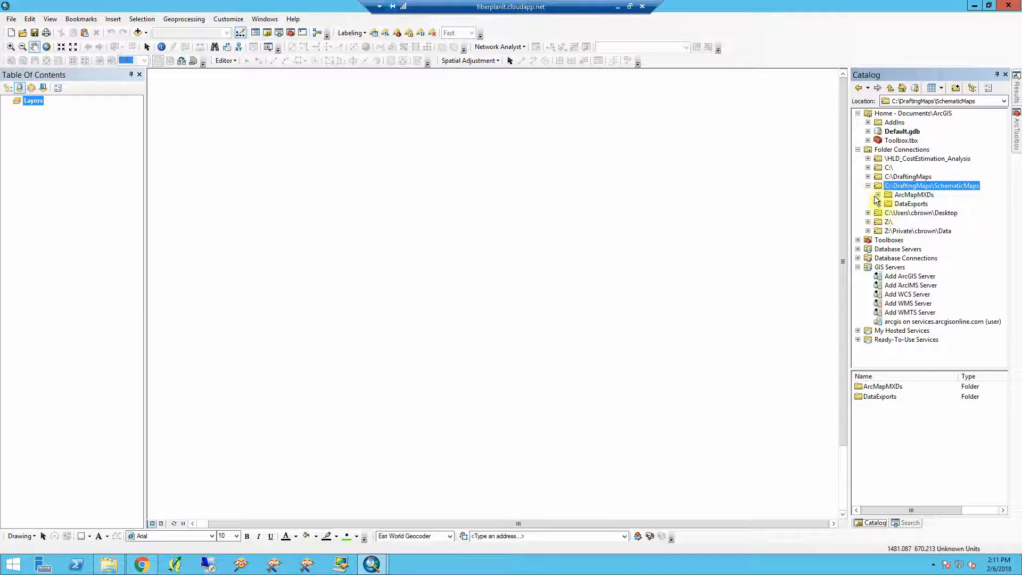
click(878, 204)
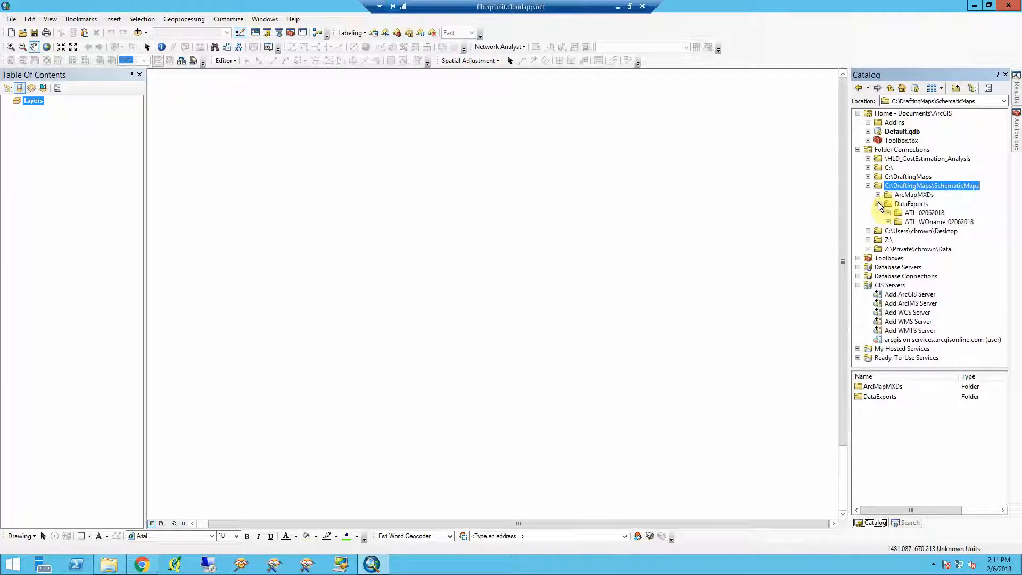
click(889, 222)
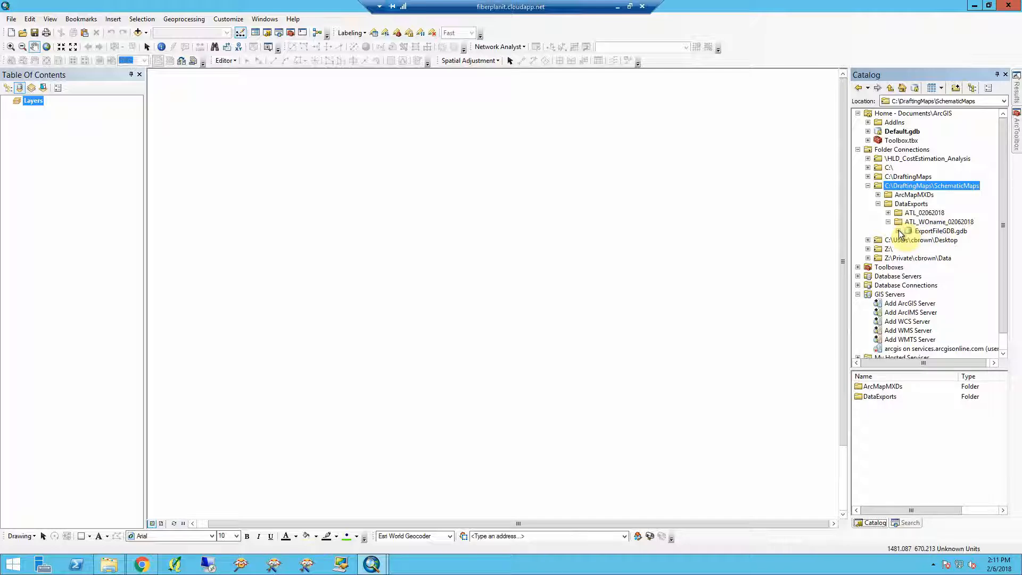
click(899, 232)
click(934, 240)
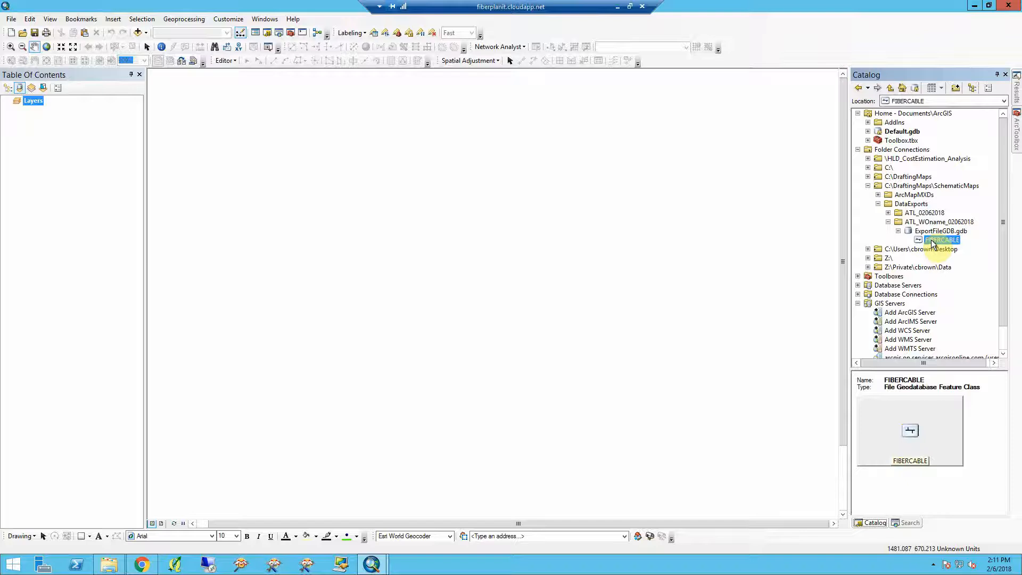
drag(931, 244, 664, 213)
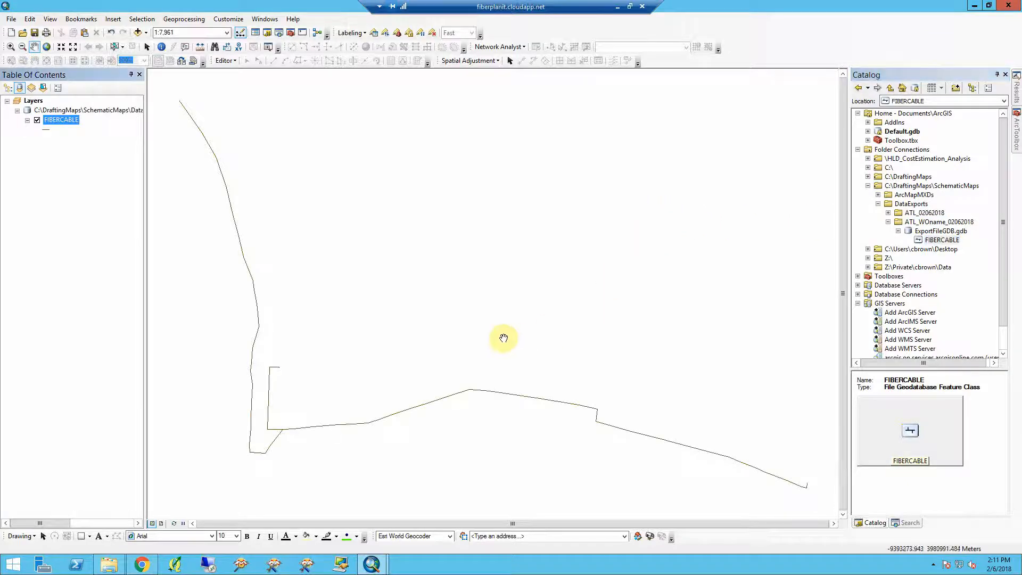
drag(500, 337, 505, 331)
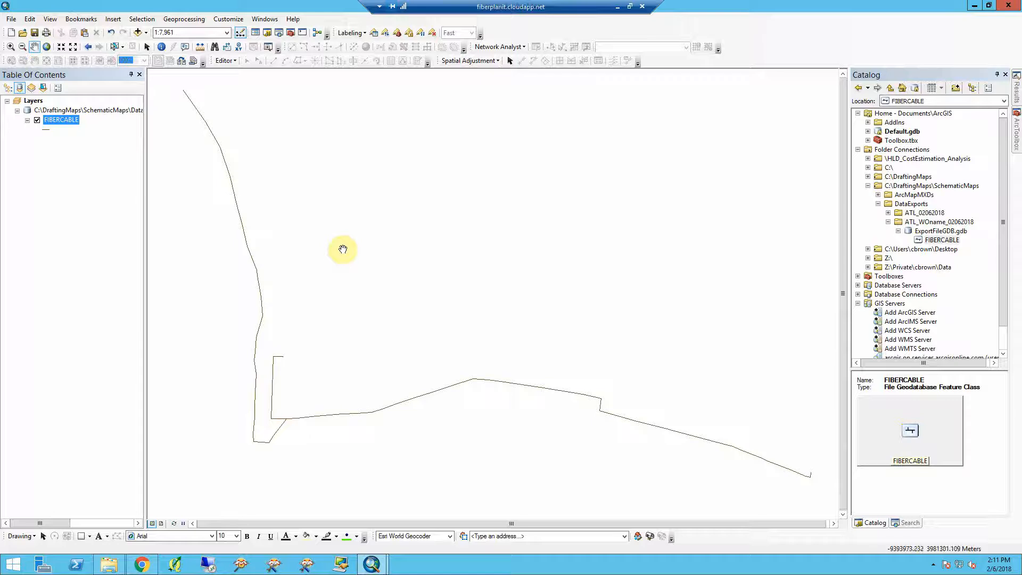
- Switch to the 02062018 map to review its cable symbology and labels, then return to the untitled map
mouse_move(372, 564)
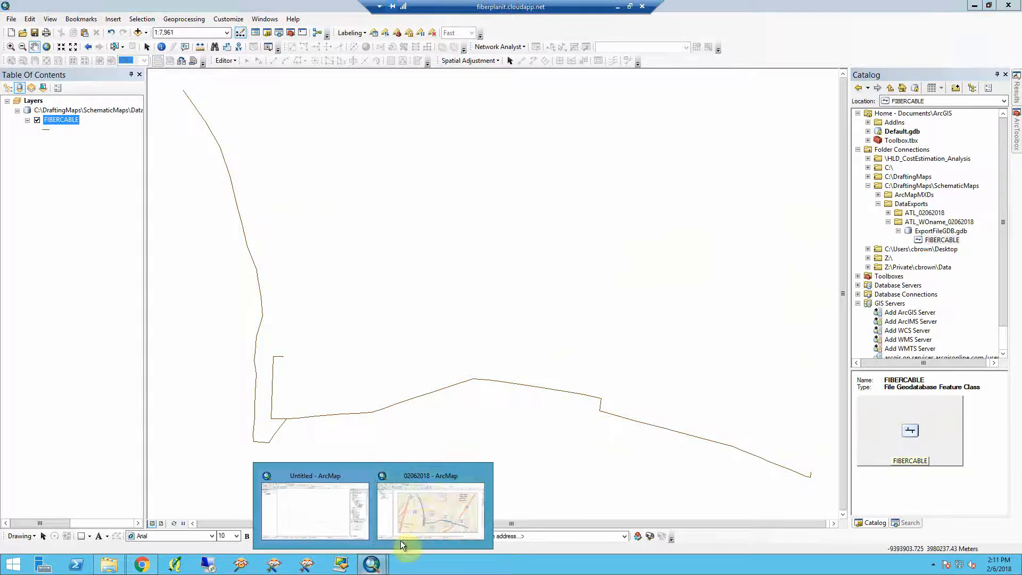
click(429, 519)
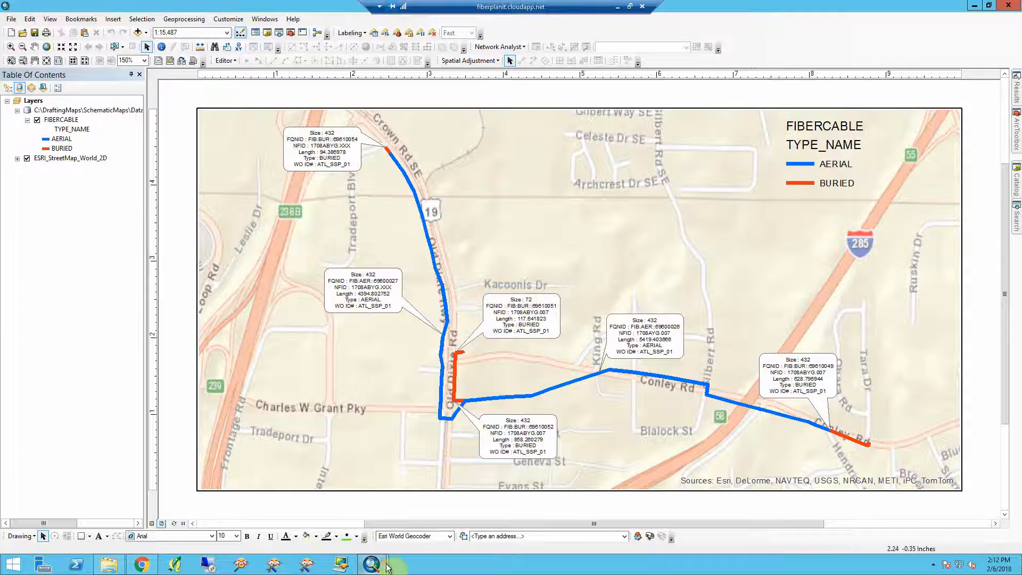
mouse_move(386, 568)
click(354, 526)
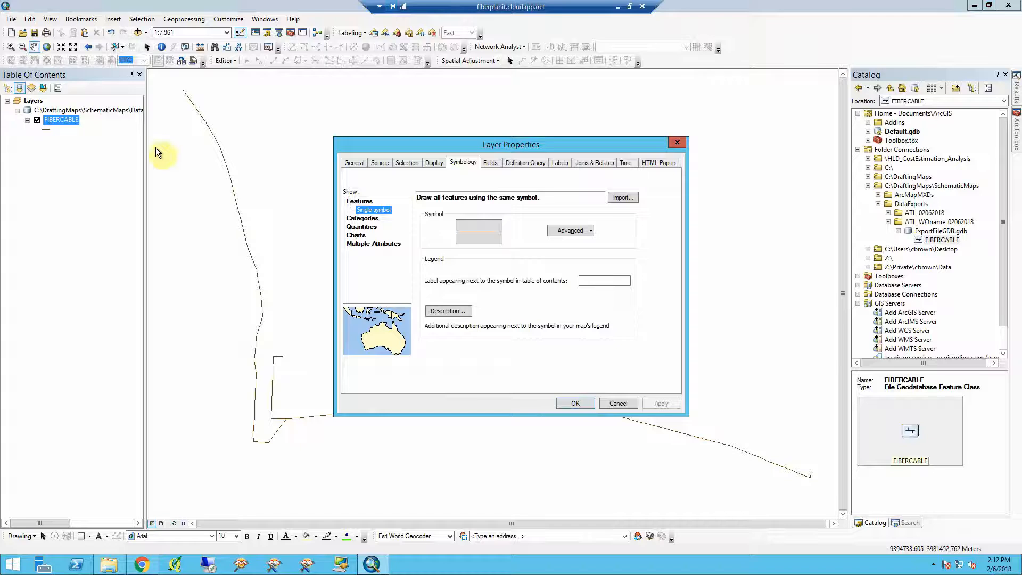
- Symbolize FIBERCABLE by unique values of TYPE_NAME, adding all values and excluding the all-other-values class
click(360, 220)
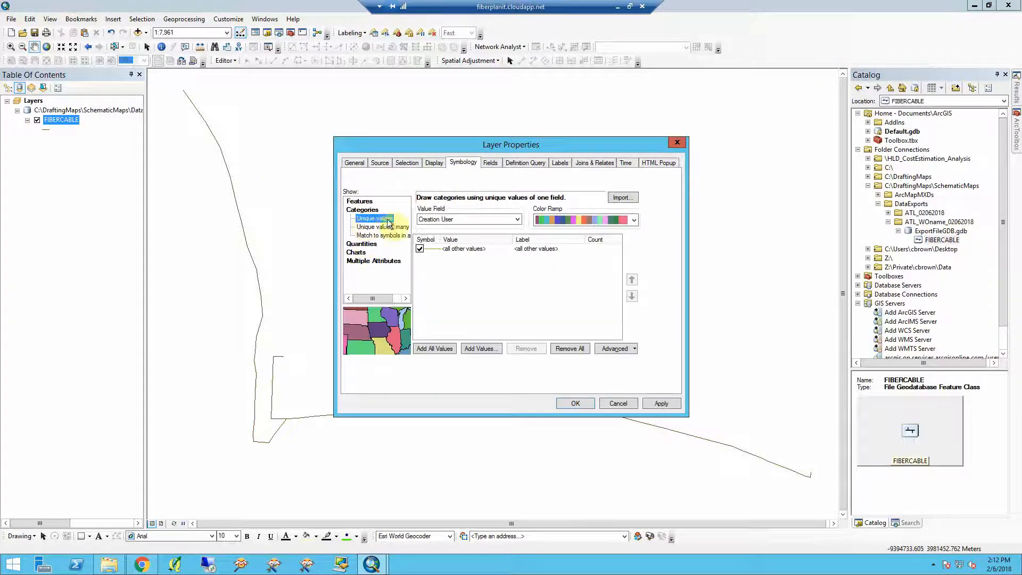
click(429, 221)
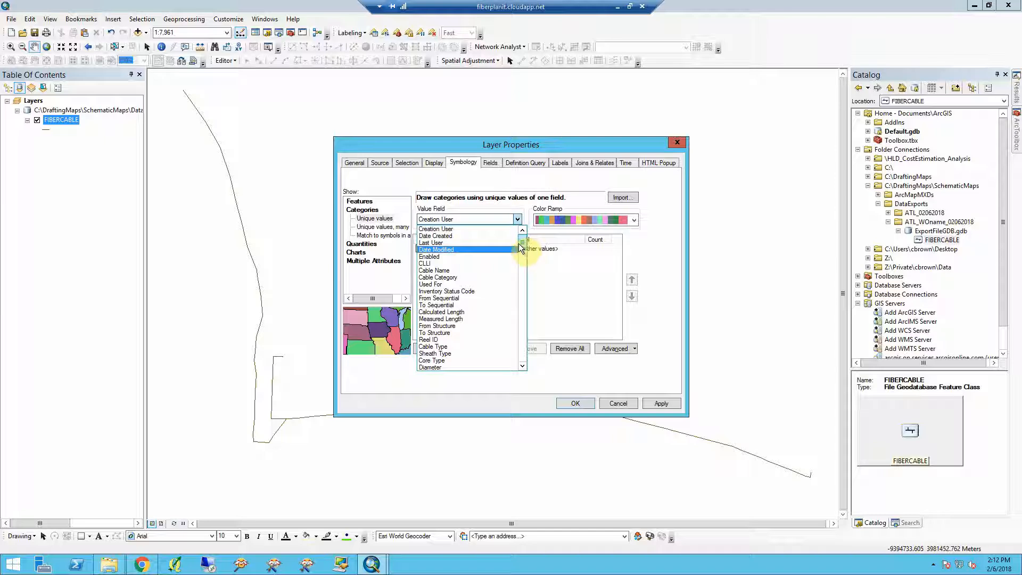
click(484, 220)
click(484, 221)
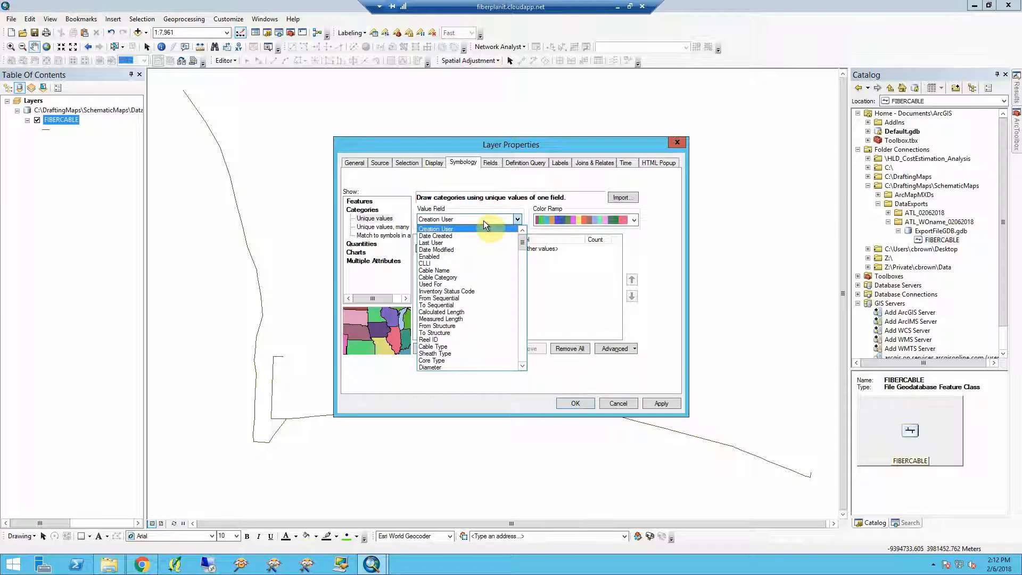
key(t)
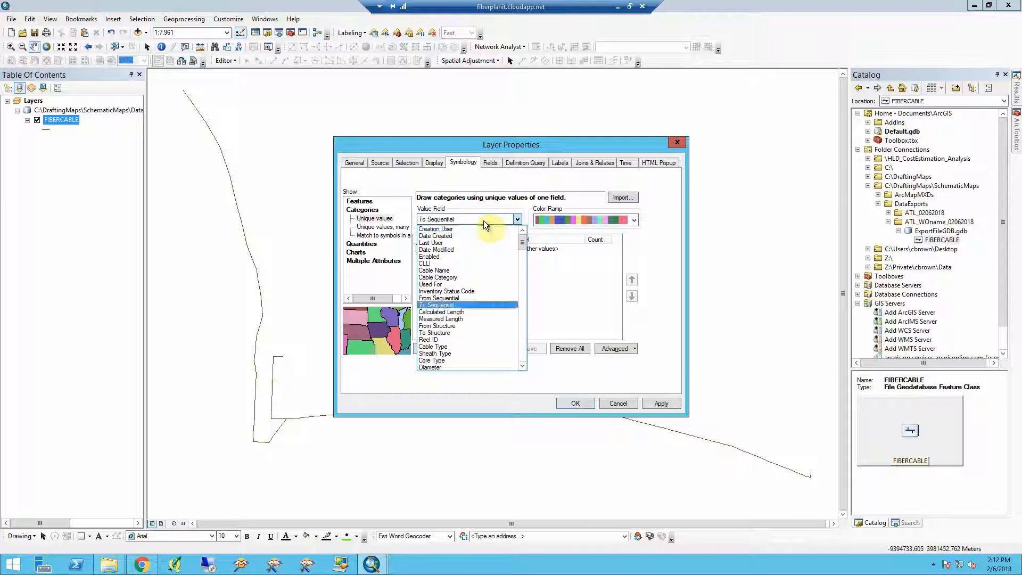
key(t)
key(t)
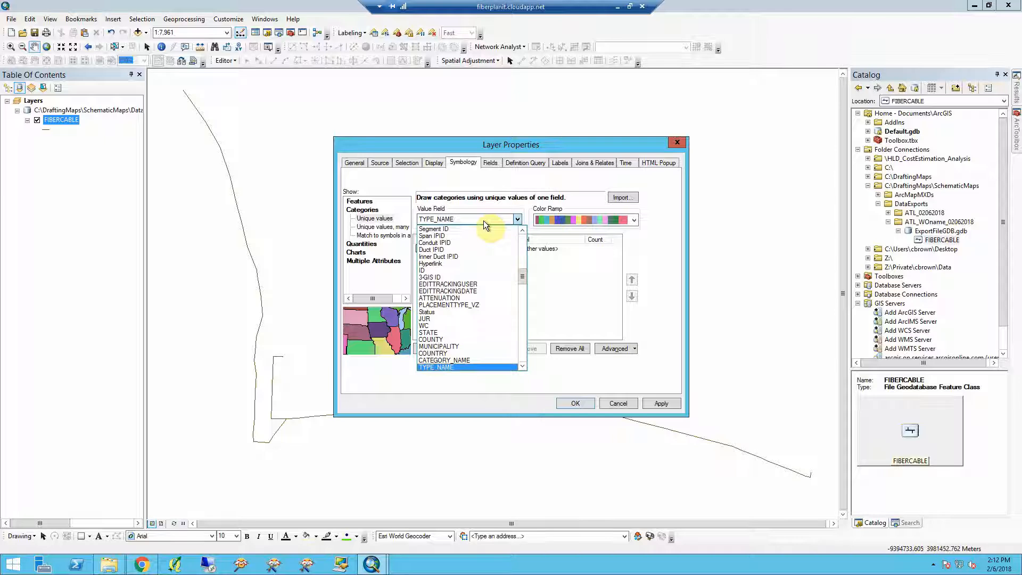
click(468, 367)
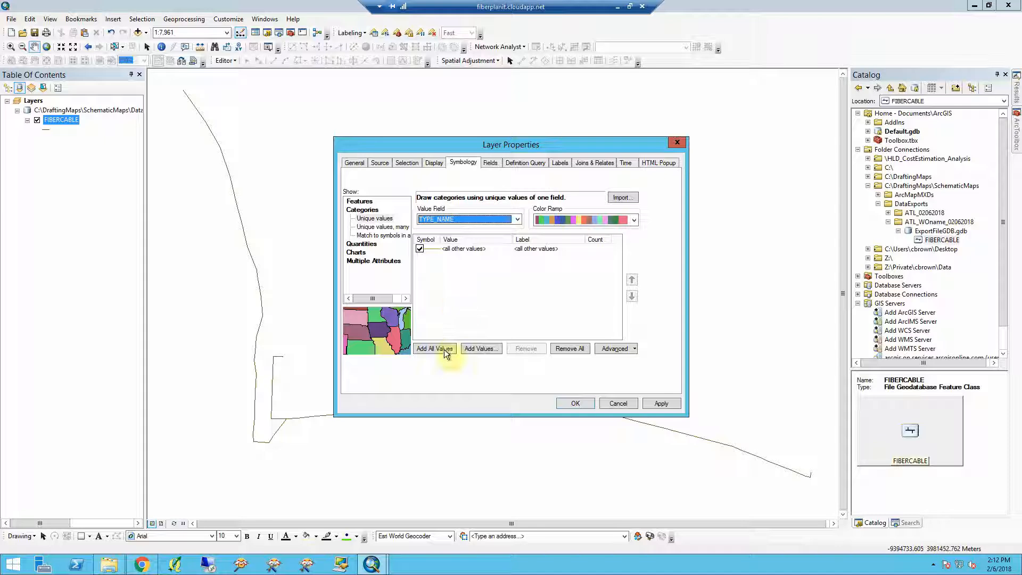
click(444, 351)
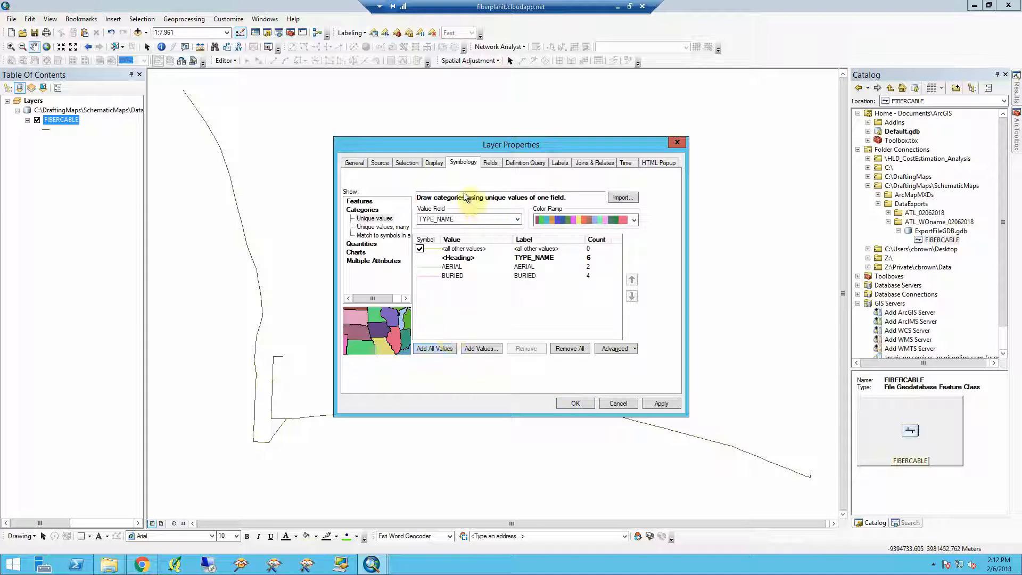
click(420, 250)
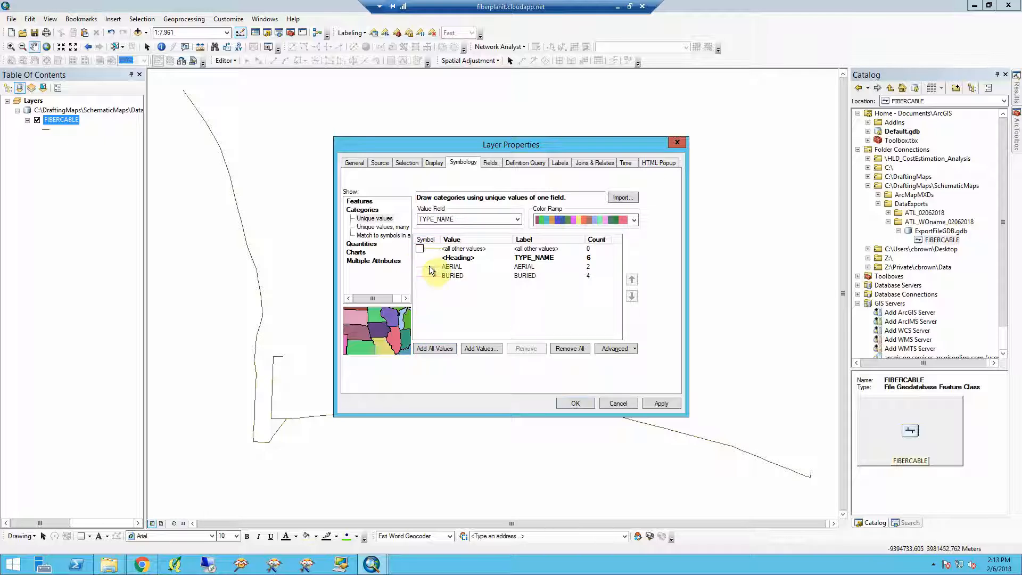
- Give the AERIAL category a blue Highway line symbol 3.40 wide
double_click(430, 270)
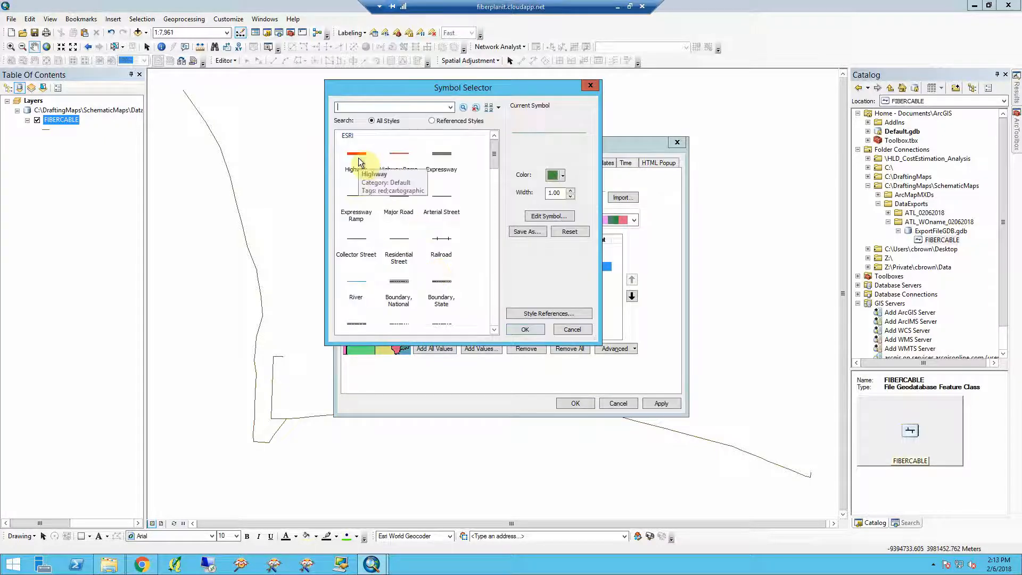
click(357, 156)
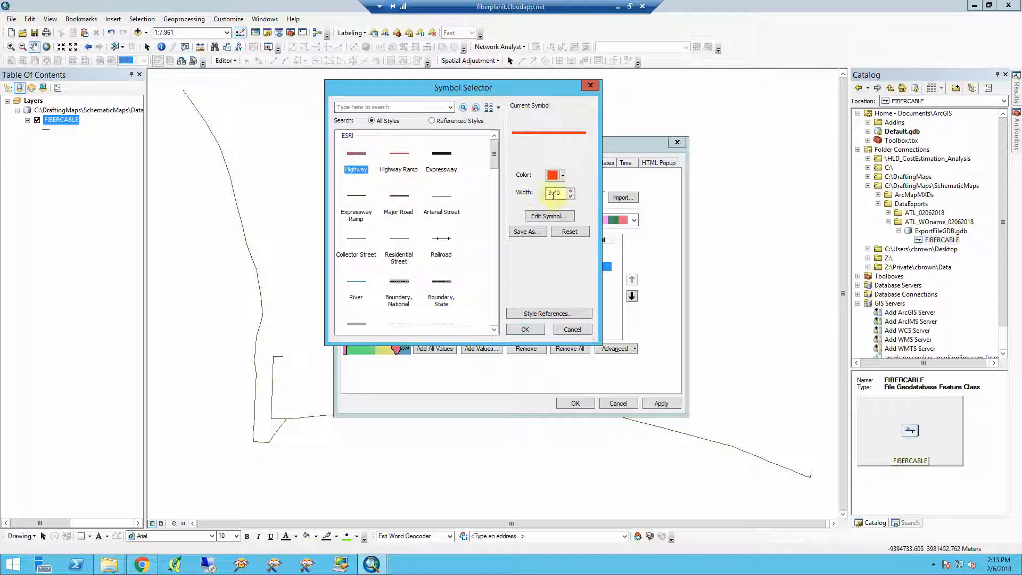
click(561, 176)
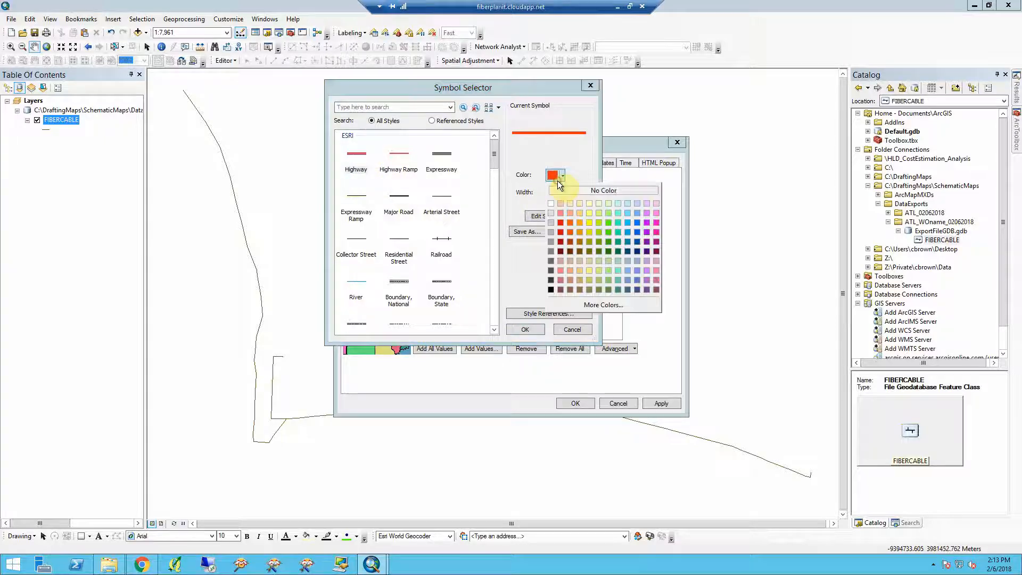
click(638, 221)
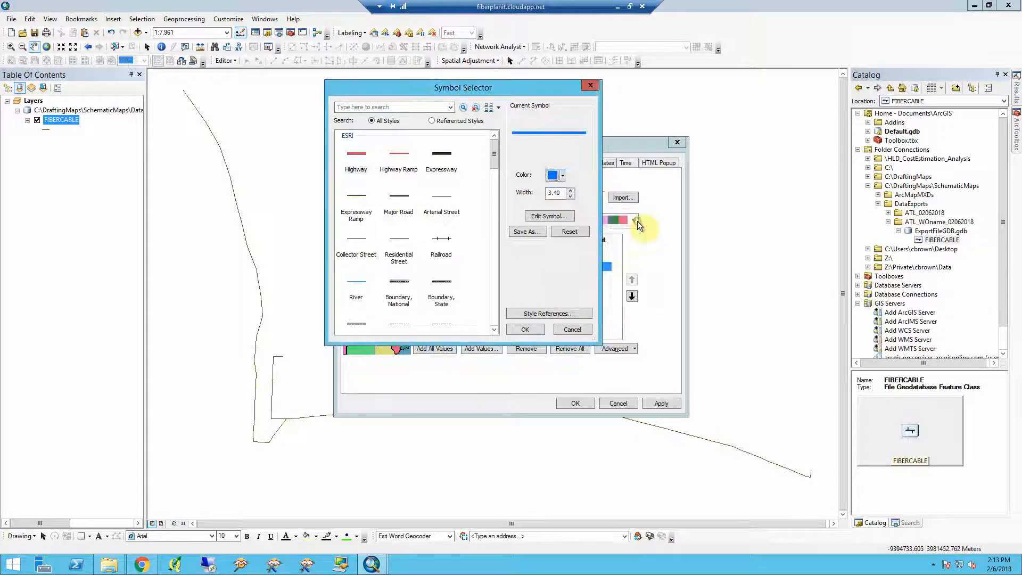
click(516, 334)
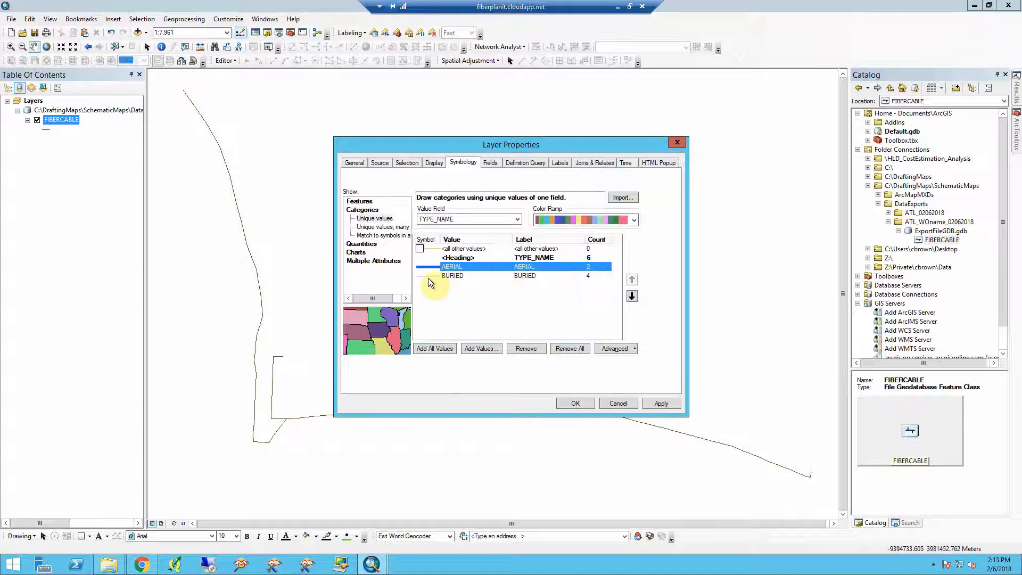
- Give the BURIED category the red Highway line symbol and apply the symbology
double_click(427, 277)
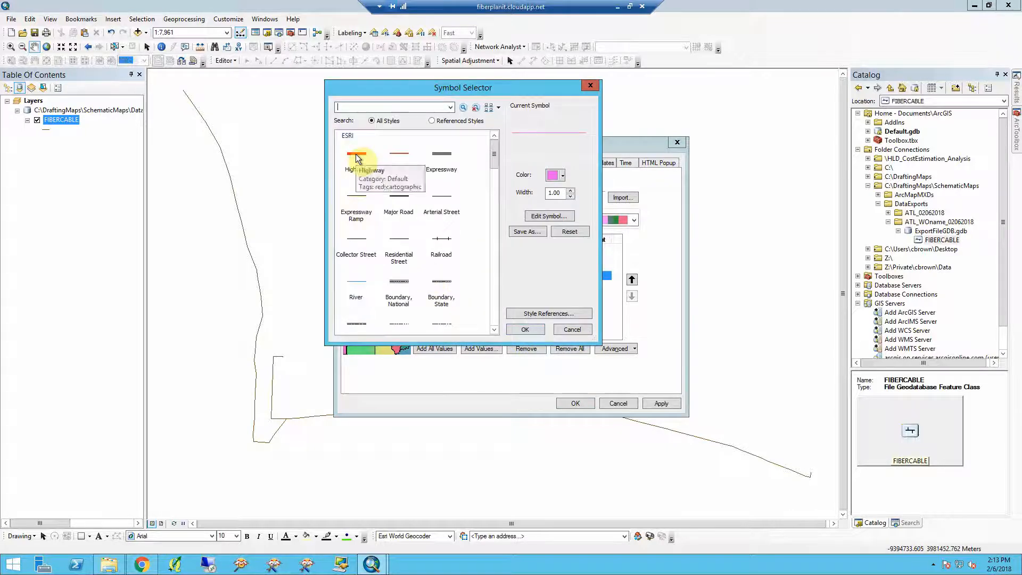
double_click(356, 155)
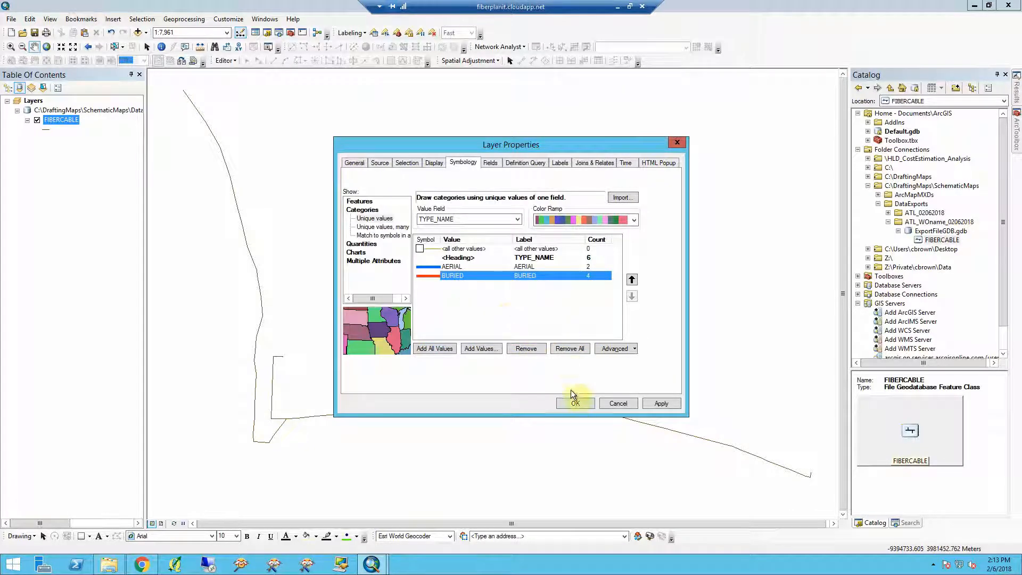
click(571, 404)
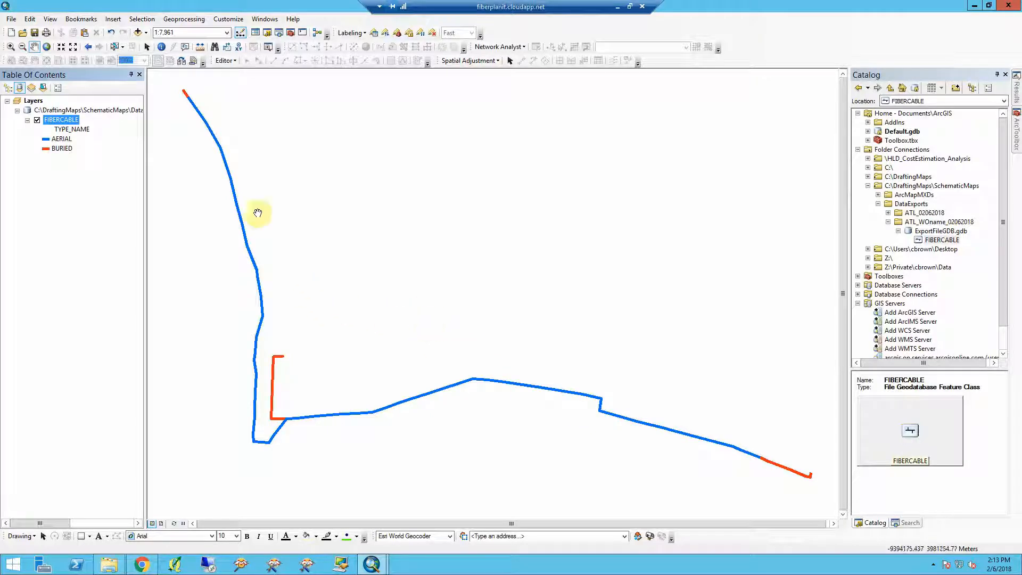
- Open the label expression editor from the FIBERCABLE layer's label settings
double_click(71, 123)
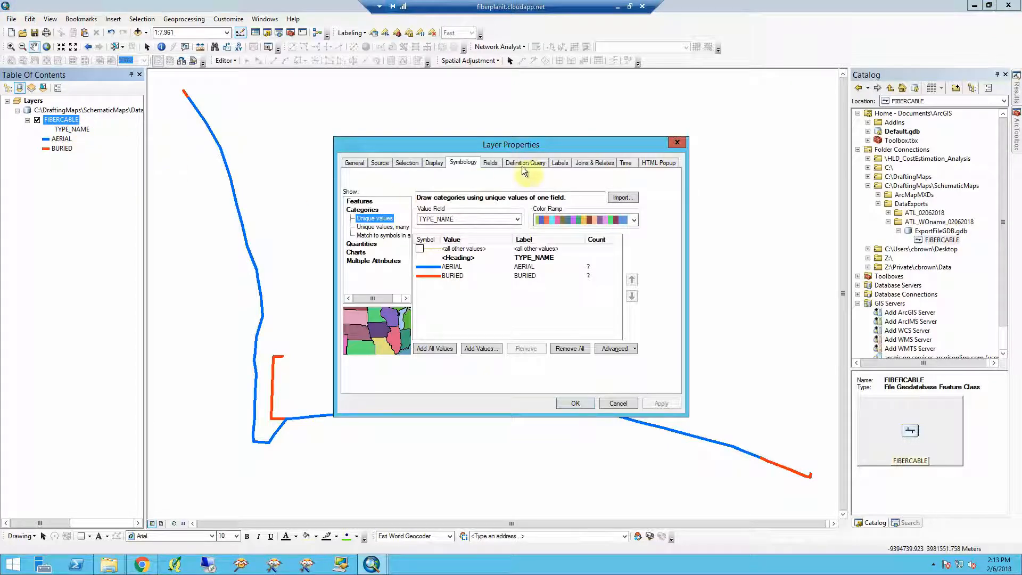
click(557, 165)
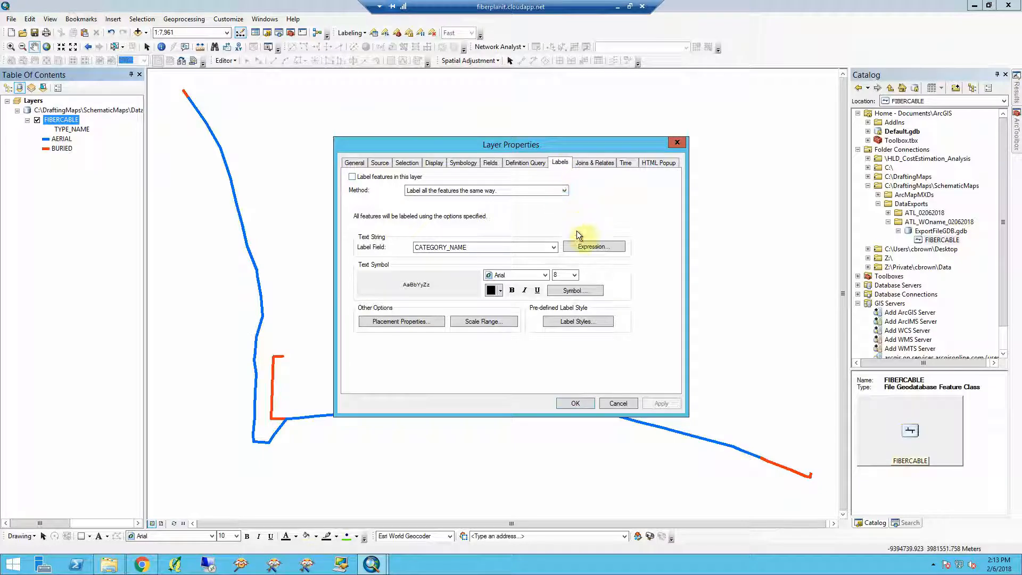
click(583, 246)
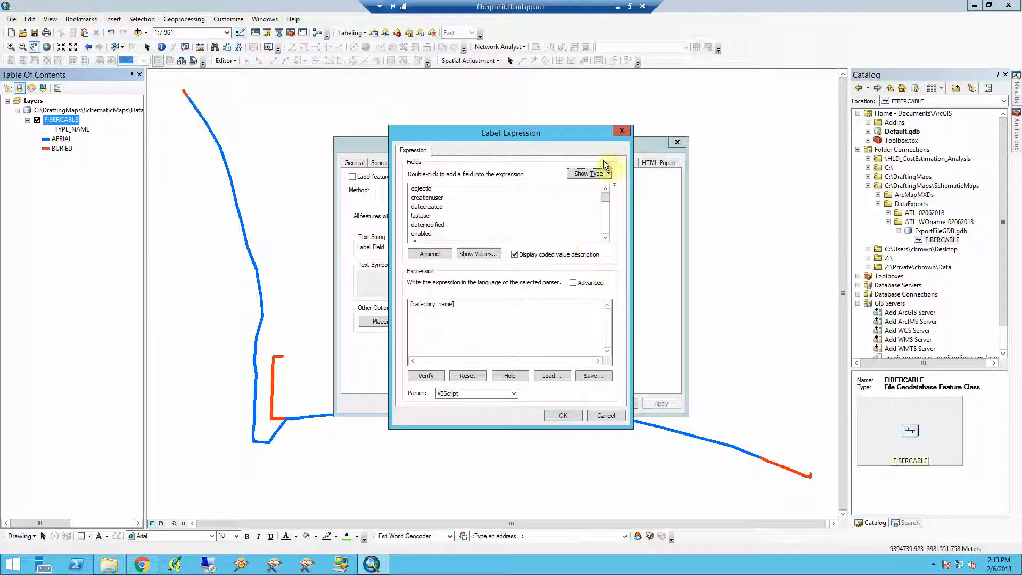
- Switch to the Outlook meeting notes, copy the label expression line for size, FQNID, NFID, length, type and WO ID, and return
click(618, 7)
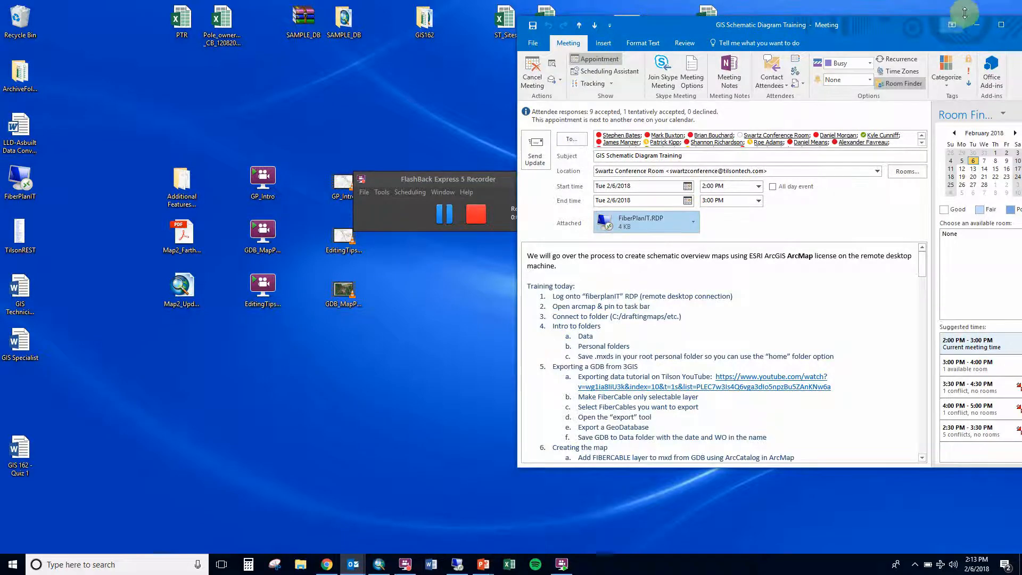
click(1001, 25)
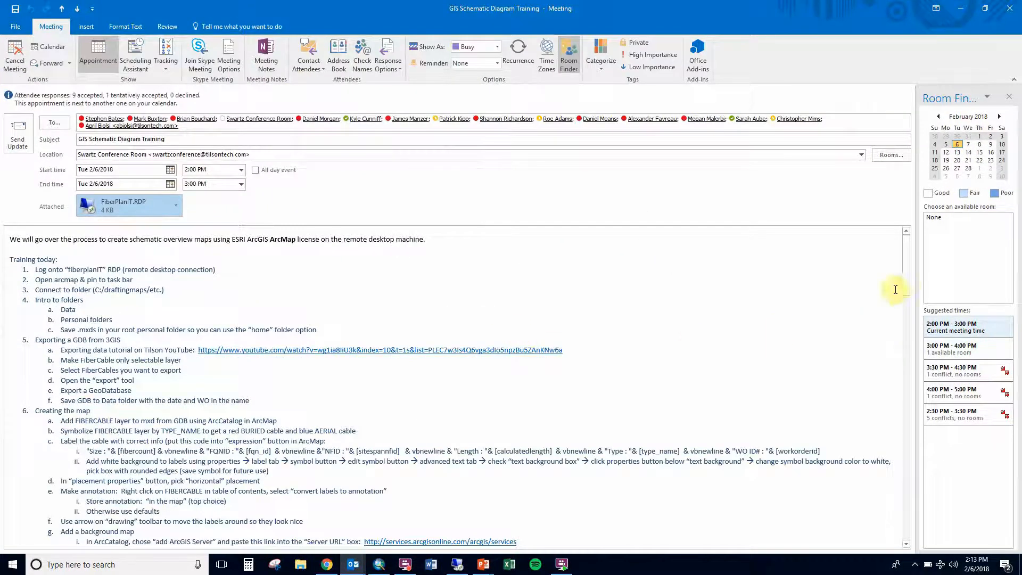
scroll(905, 283, down, 3)
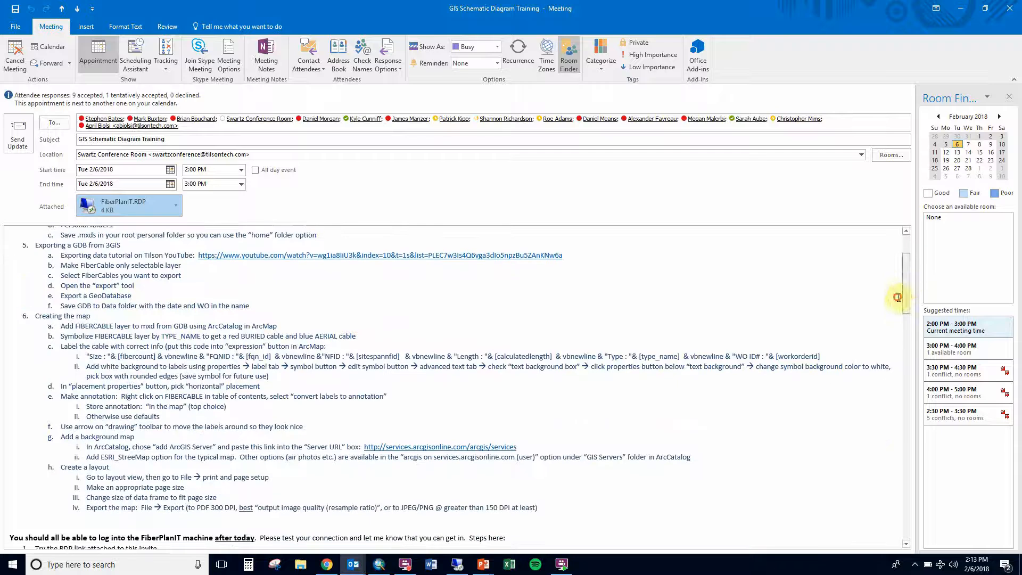
drag(85, 356, 828, 360)
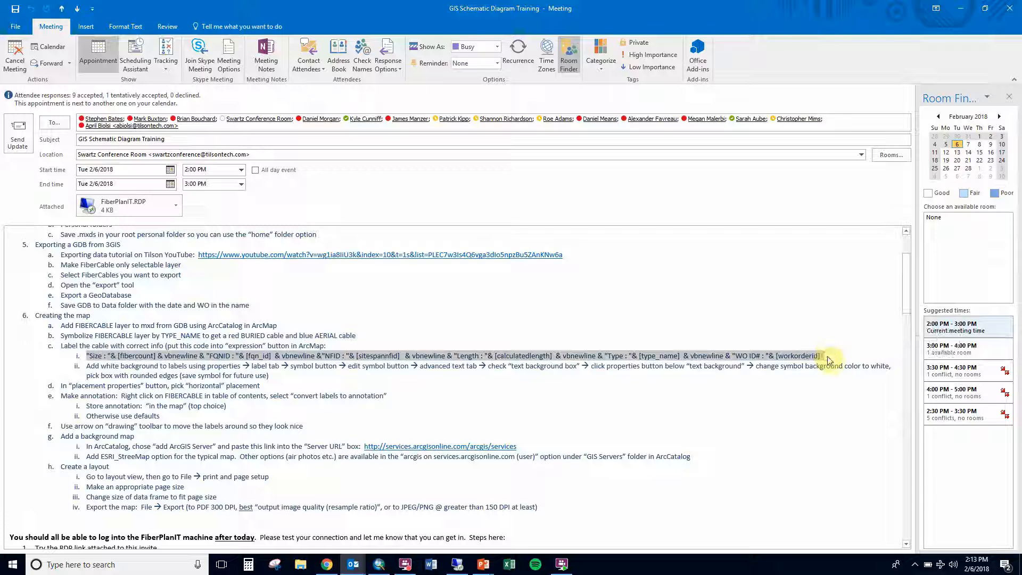
click(959, 11)
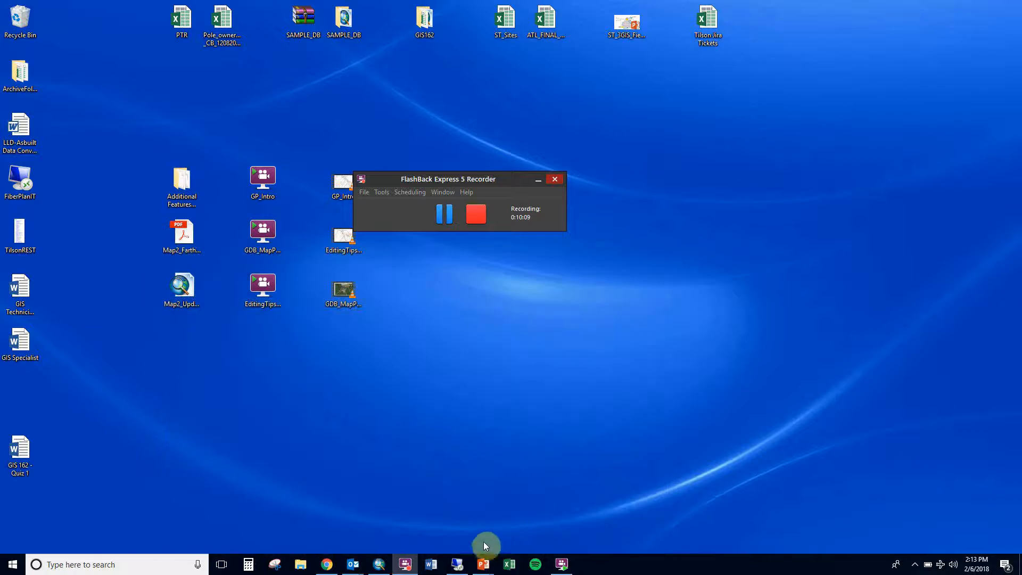
click(459, 563)
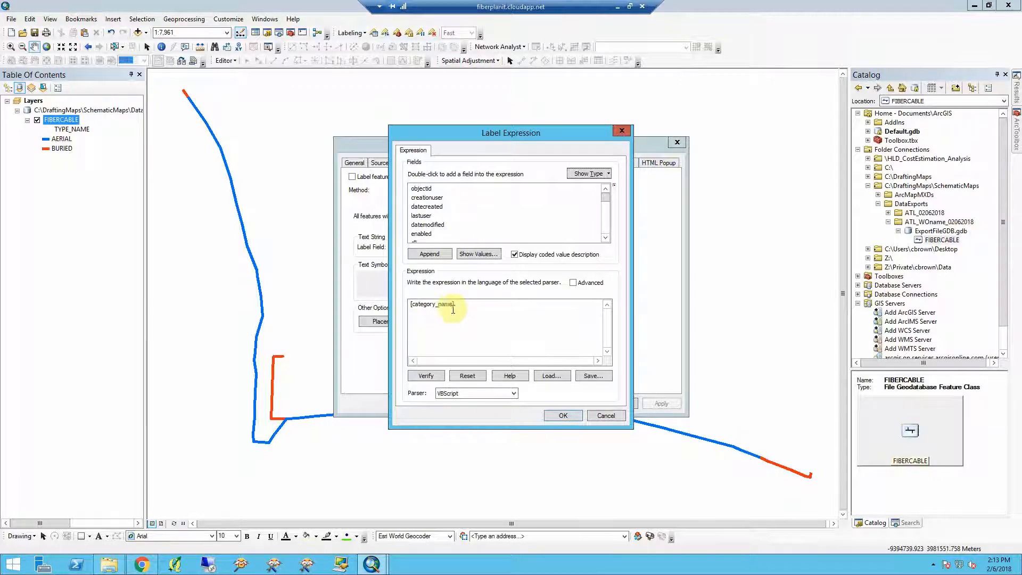
- Paste the copied expression over [category_name] and try to confirm it
double_click(423, 305)
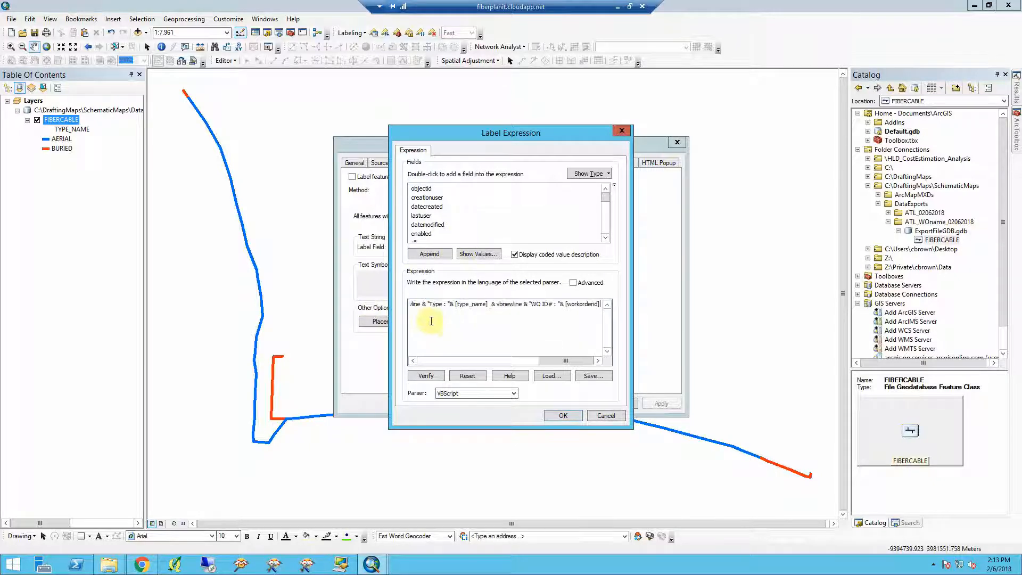
drag(430, 306, 444, 305)
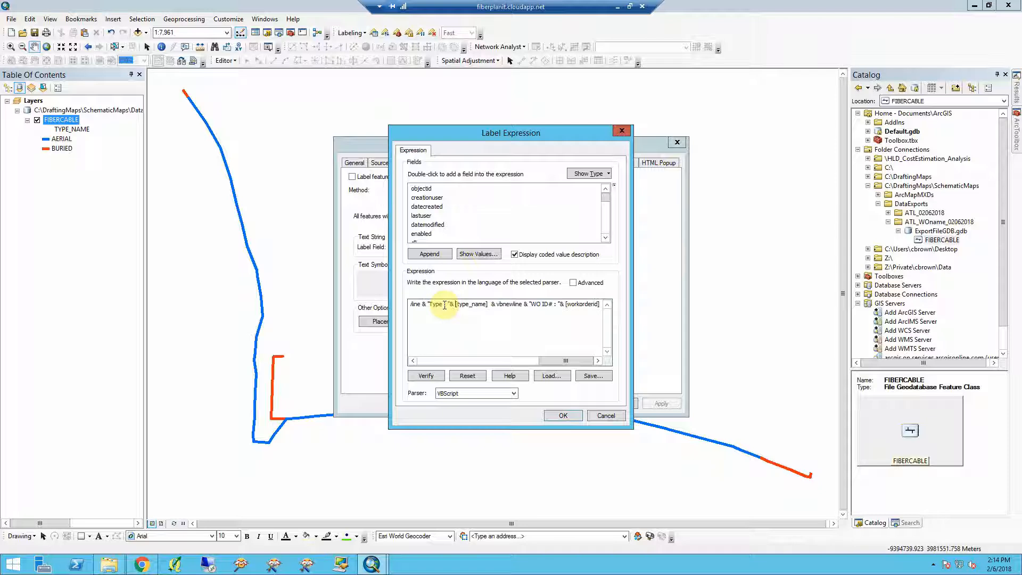
click(555, 417)
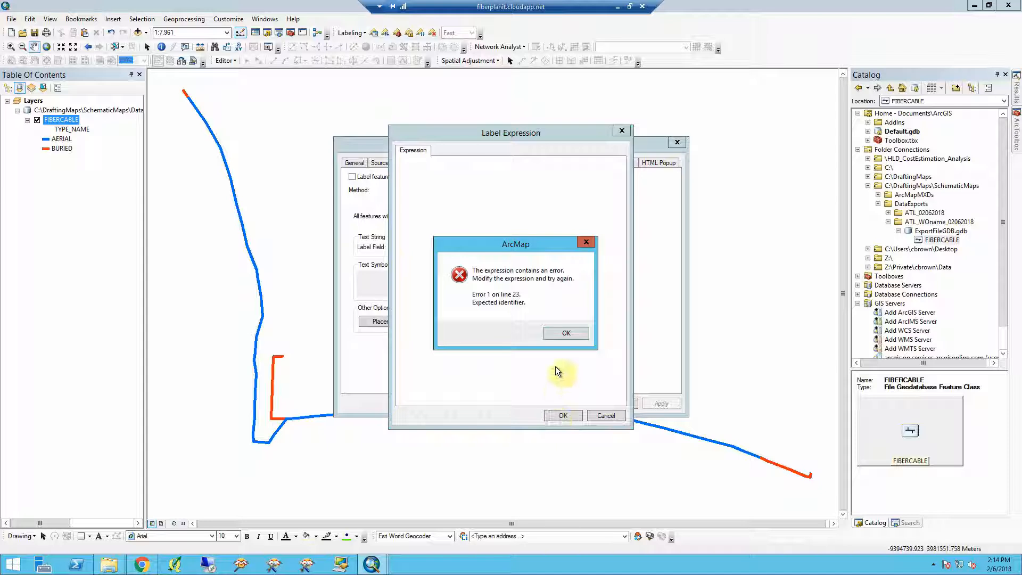
click(564, 334)
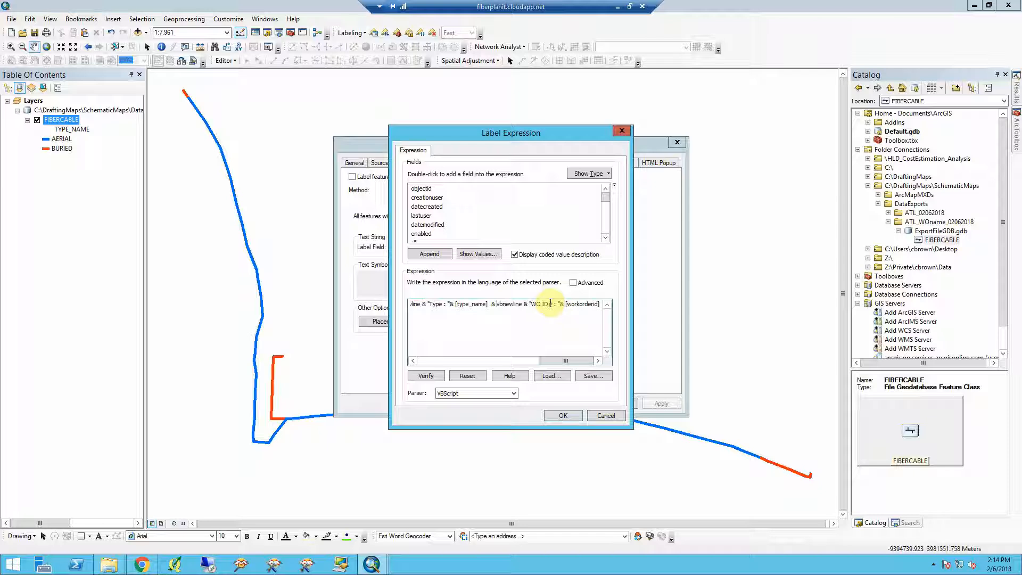
- Delete the stray list numbering at the start of the expression and apply the label expression
key(ctrl+Left)
key(ctrl+Left)
key(ctrl+Left)
key(ctrl+Left)
key(ctrl+Left)
key(ctrl+Left)
key(ctrl+Left)
key(ctrl+Left)
key(ctrl+Left)
key(ctrl+Left)
key(ctrl+Left)
key(ctrl+Left)
key(ctrl+Left)
key(ctrl+Left)
key(ctrl+Left)
key(ctrl+Left)
key(ctrl+Left)
key(ctrl+Left)
key(ctrl+Left)
key(ctrl+Left)
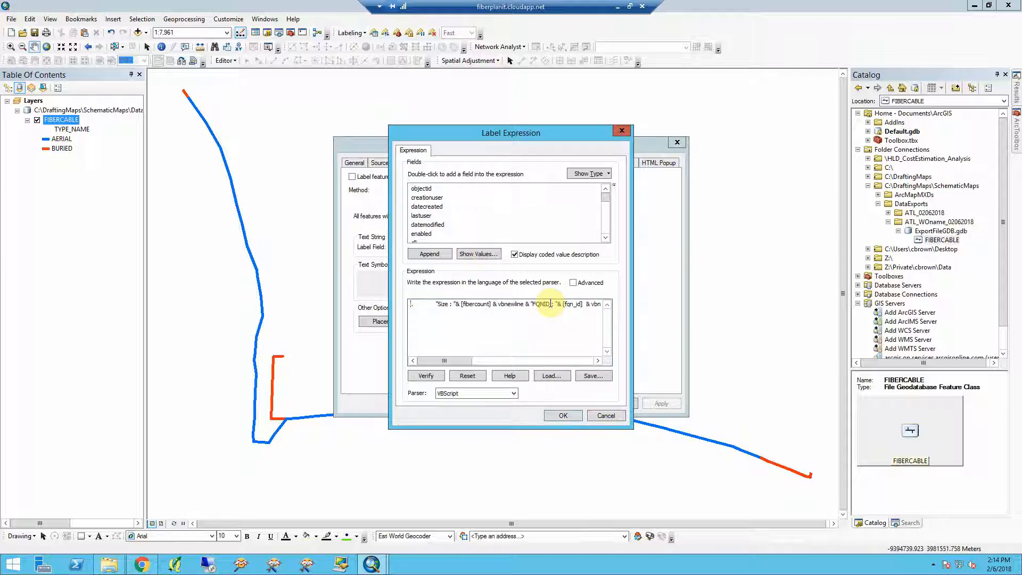
key(Delete)
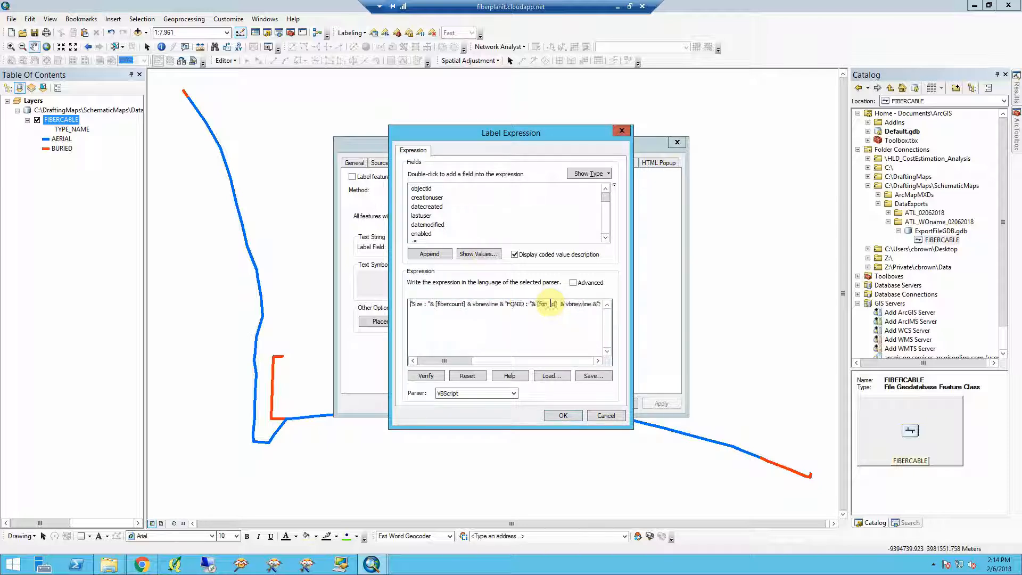
click(569, 417)
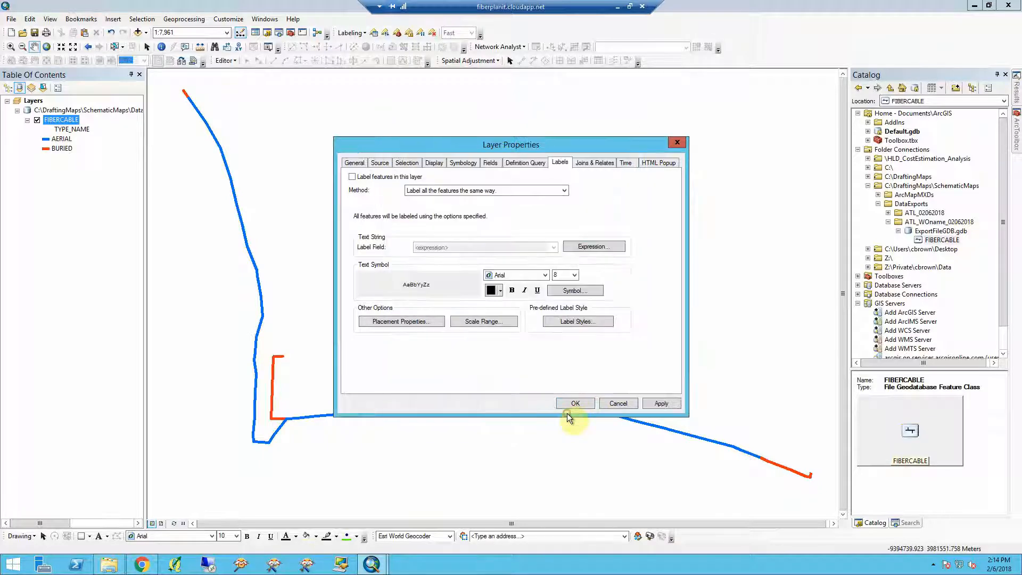
click(575, 405)
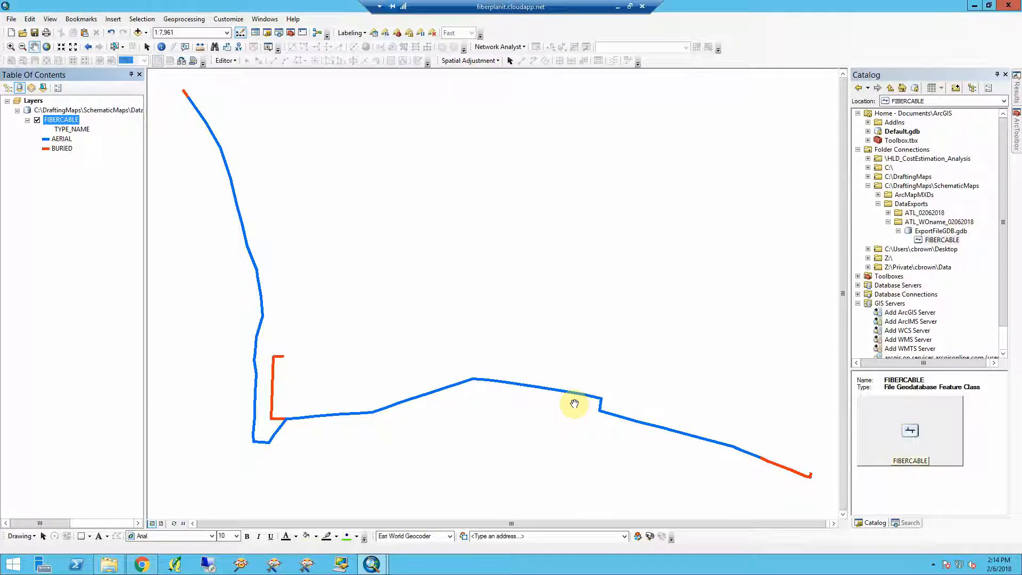
- Turn on labeling for the FIBERCABLE layer in its layer properties
double_click(66, 121)
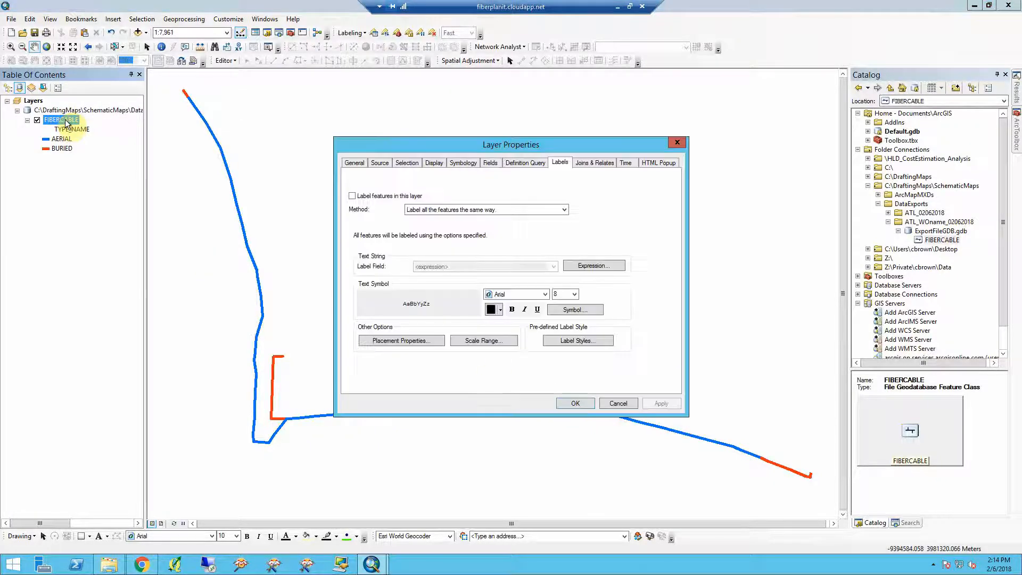
click(391, 197)
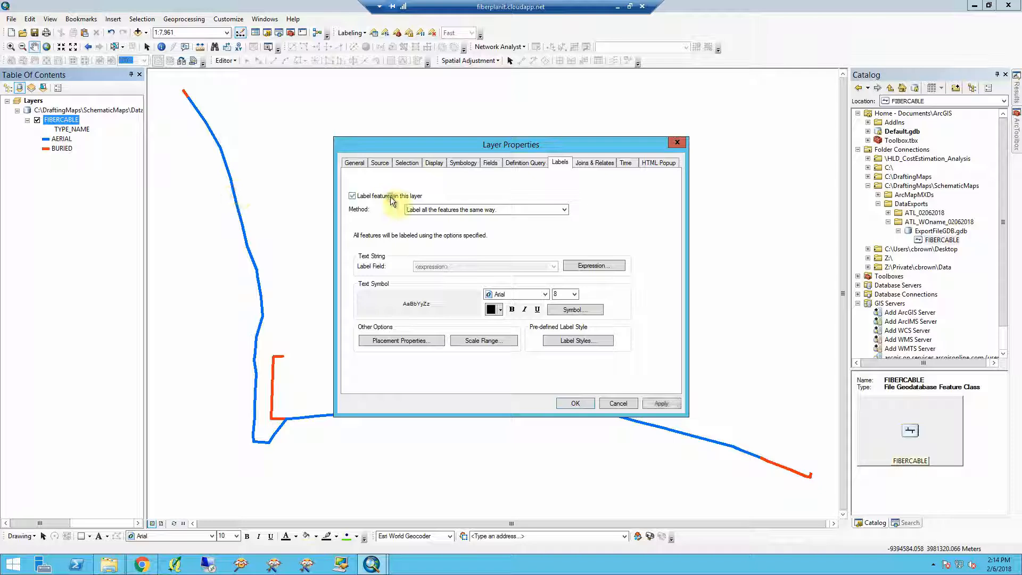
click(574, 403)
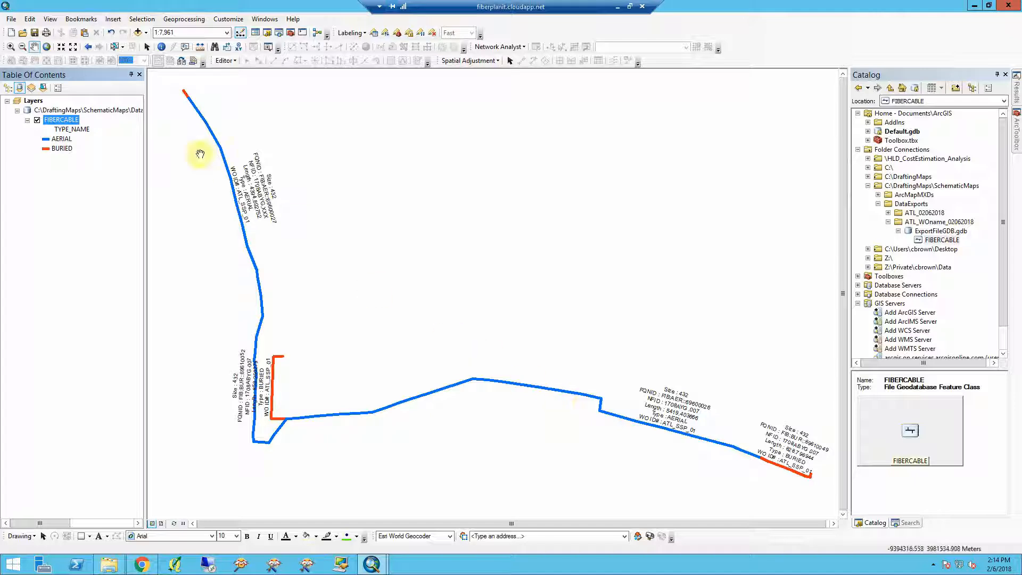
- Set the FIBERCABLE label placement orientation to Horizontal and apply it
double_click(59, 120)
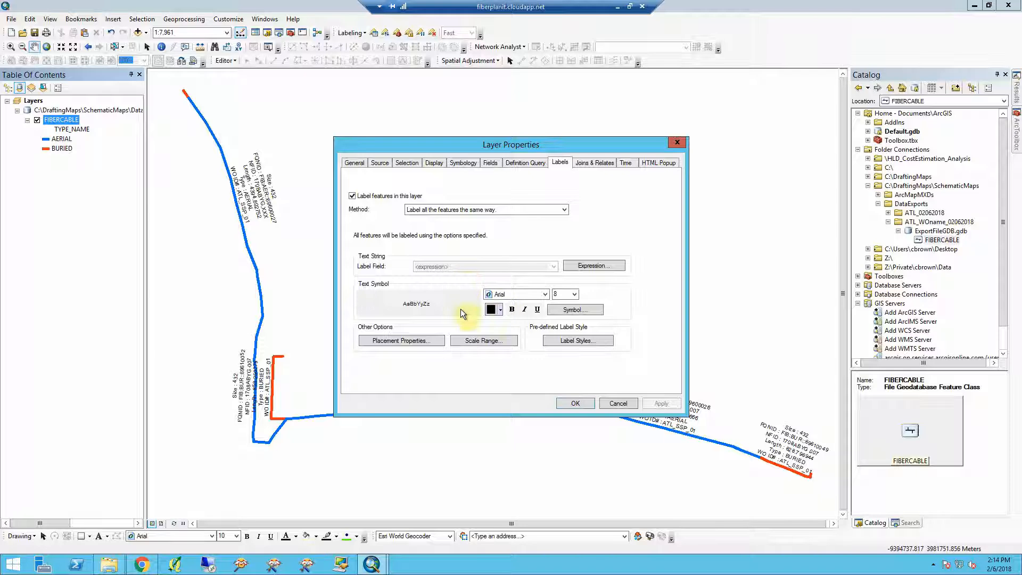
click(407, 341)
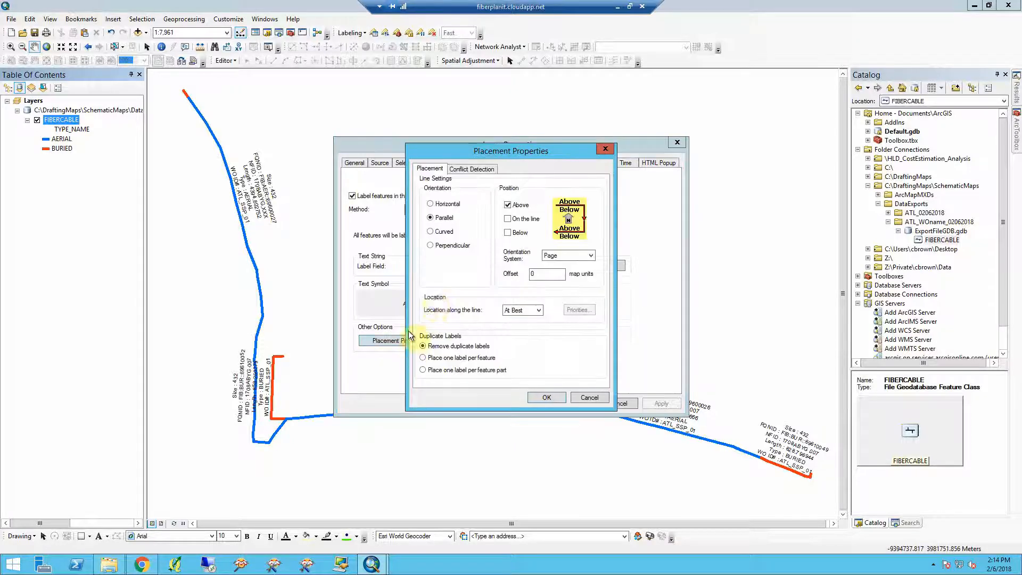
click(450, 207)
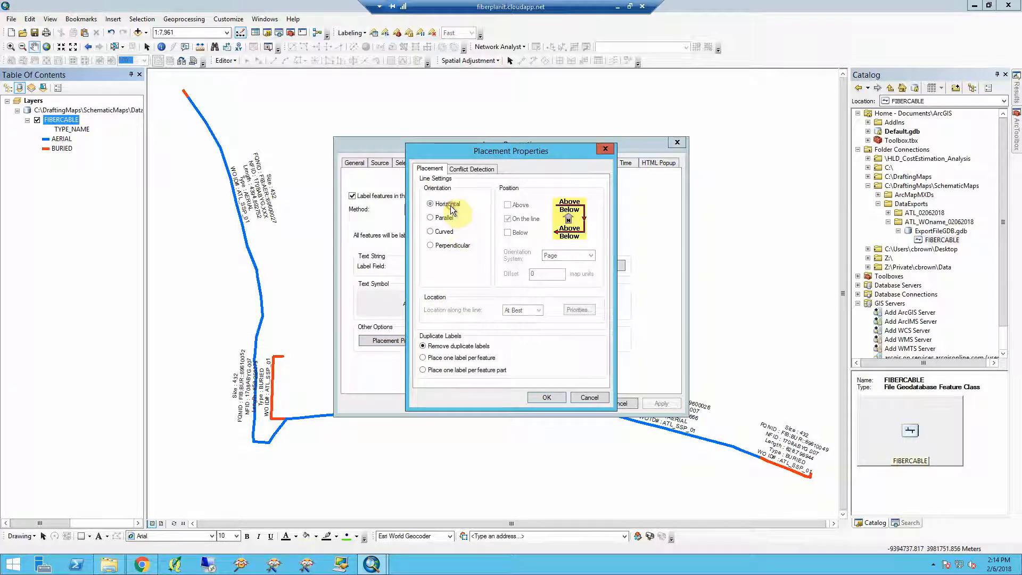
click(544, 397)
click(667, 403)
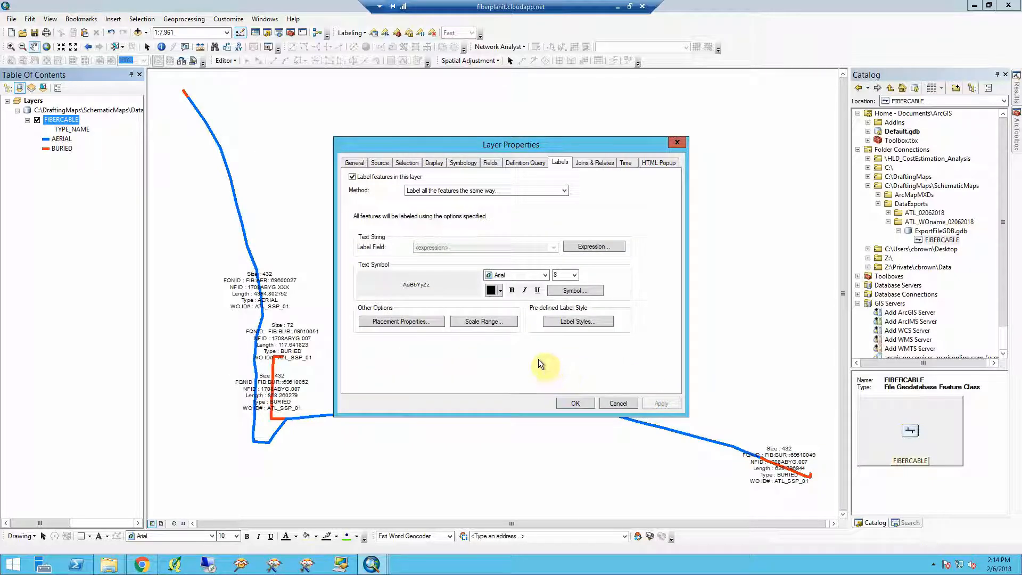
- Edit the label text symbol to add a text background using the rounded balloon callout style
click(555, 292)
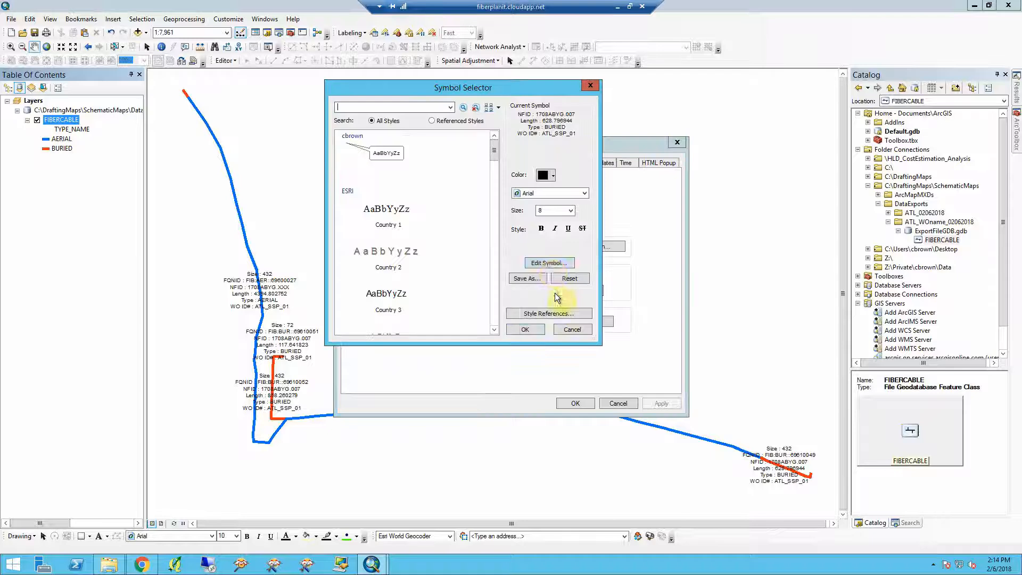
click(546, 264)
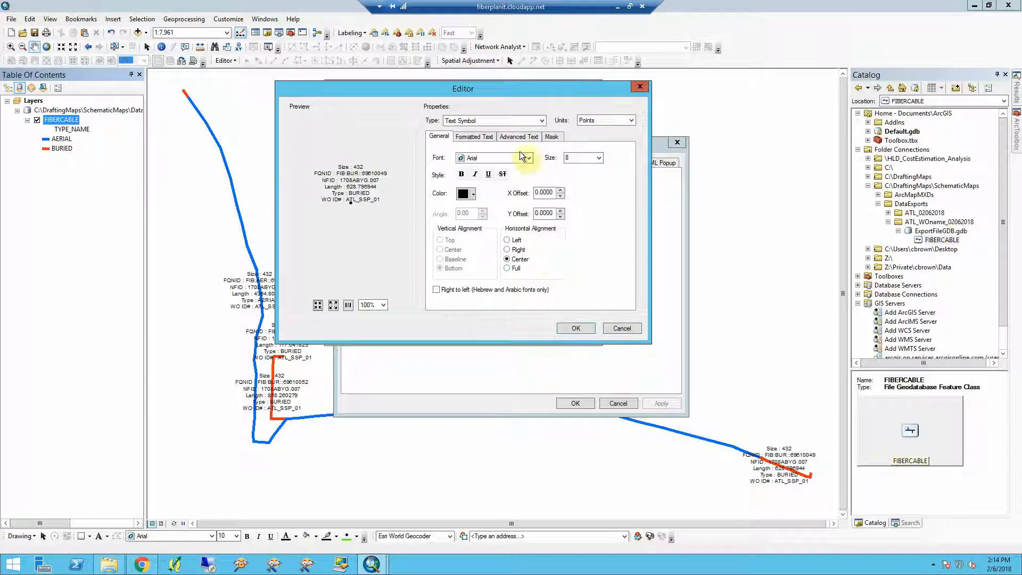
click(515, 137)
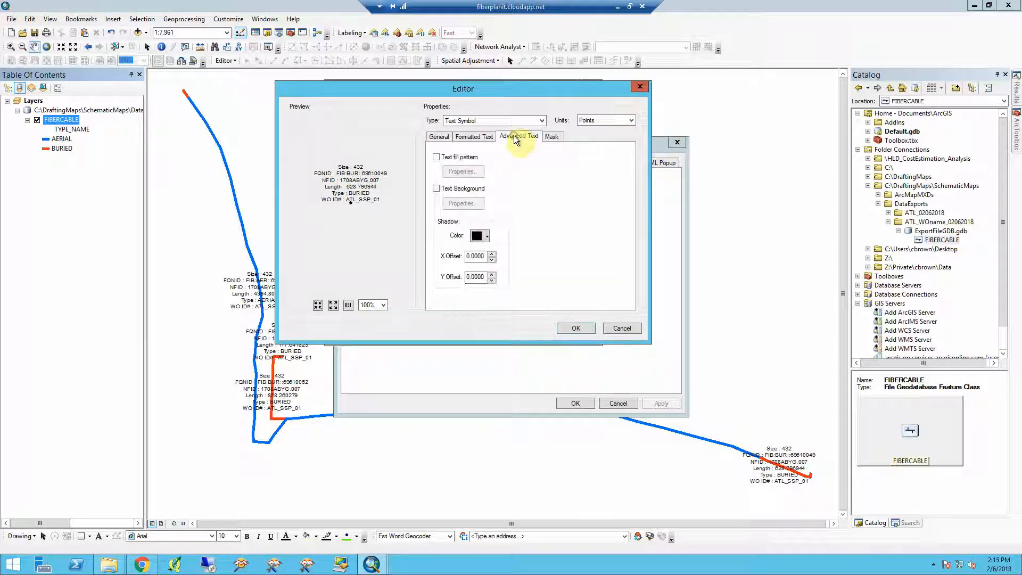
click(462, 192)
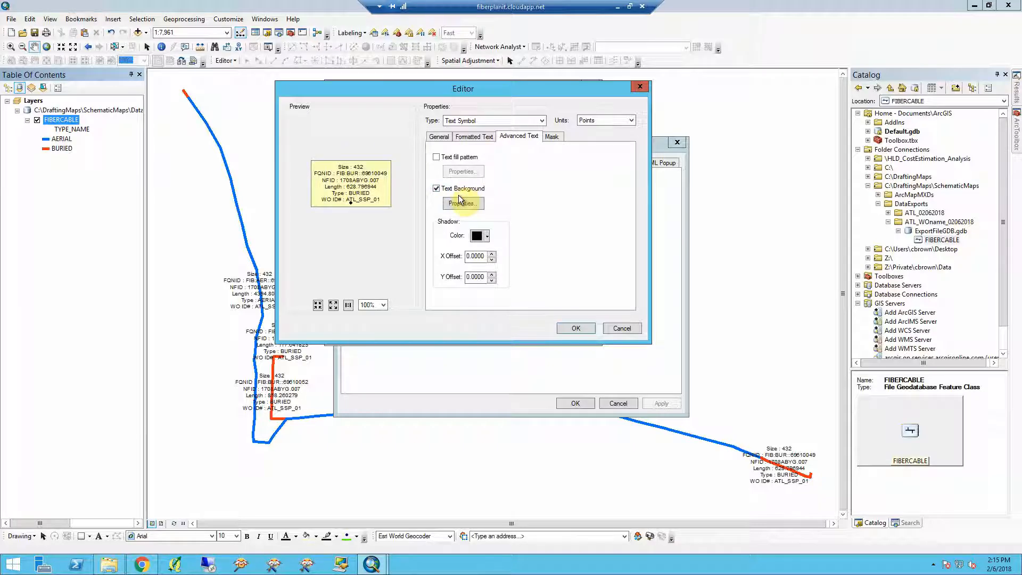
click(462, 204)
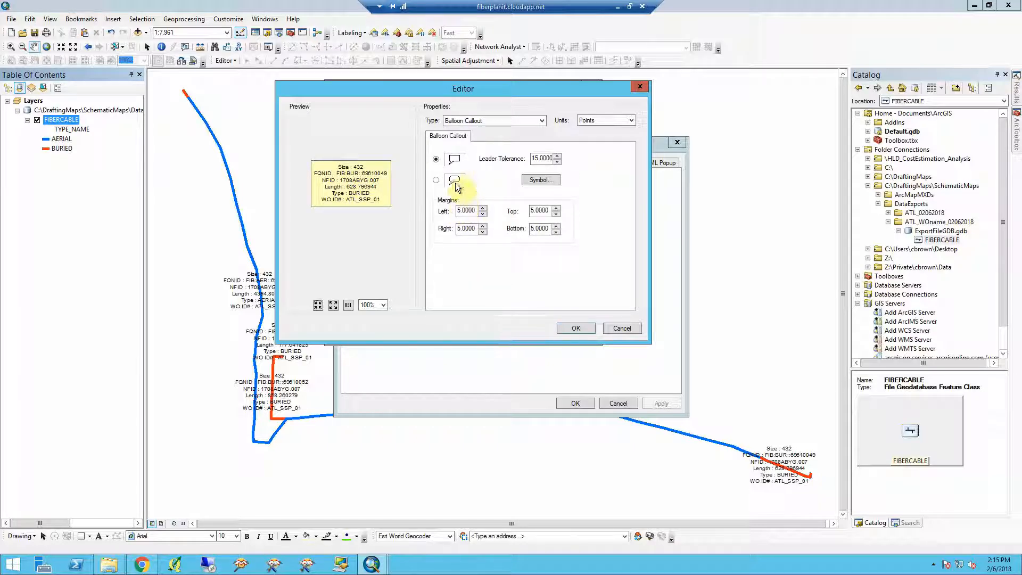
click(436, 181)
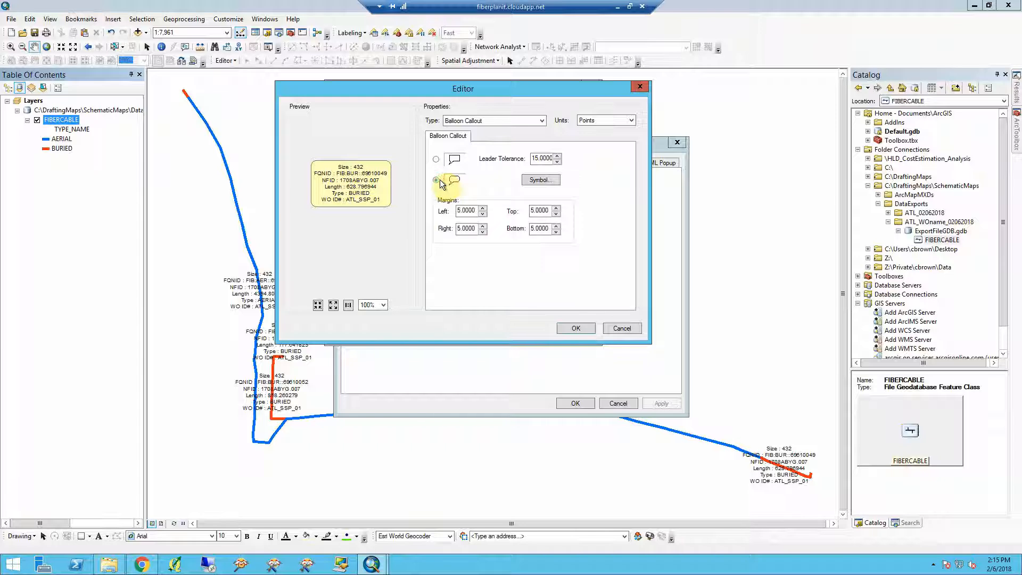
- Set the balloon callout's fill color to white
click(540, 181)
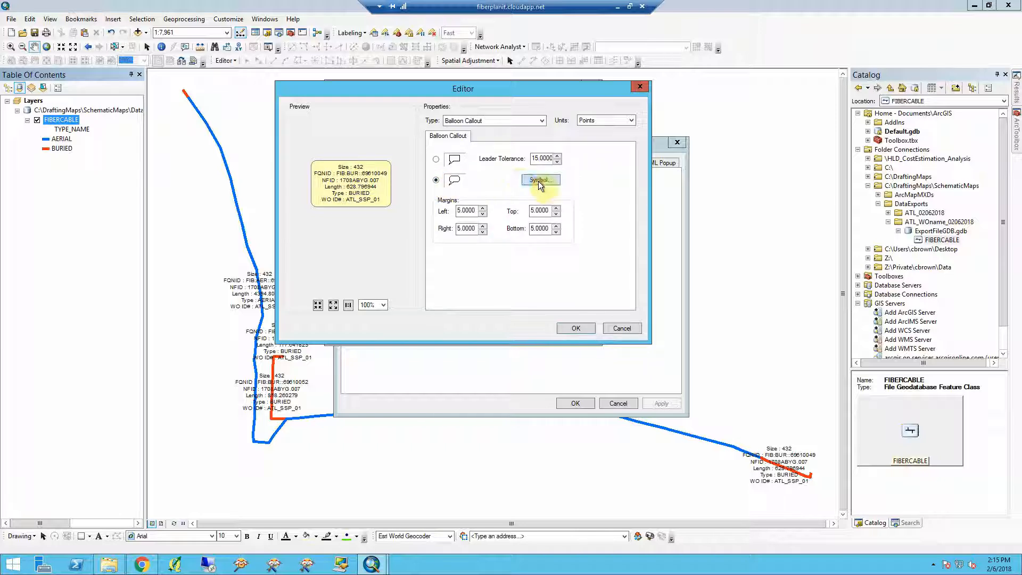
click(567, 177)
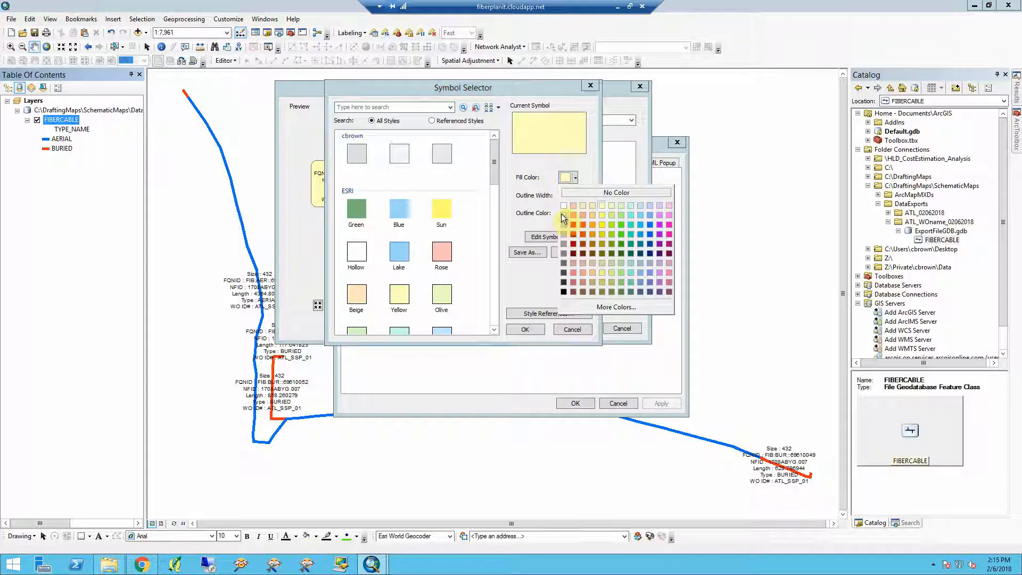
click(564, 206)
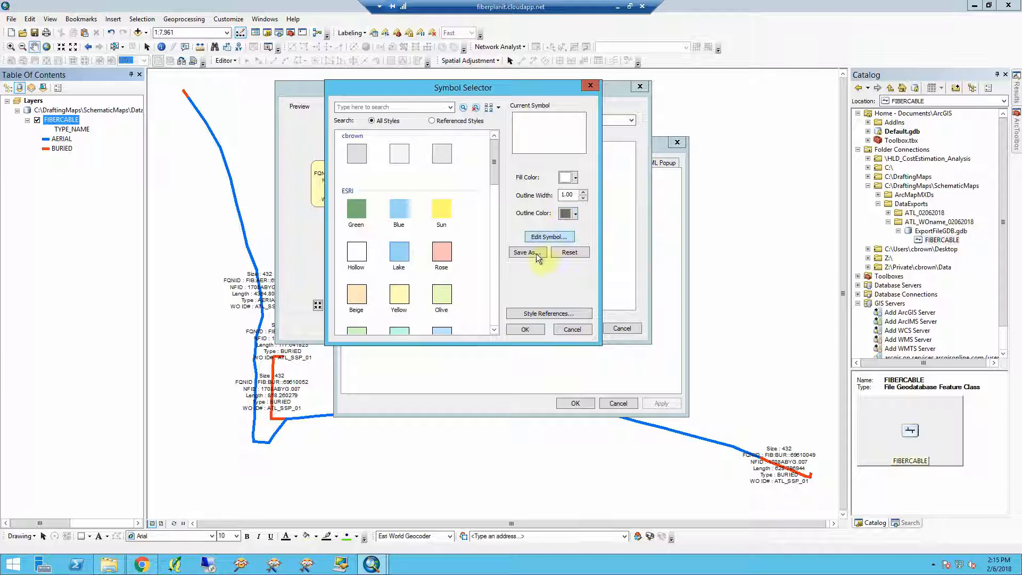
click(519, 329)
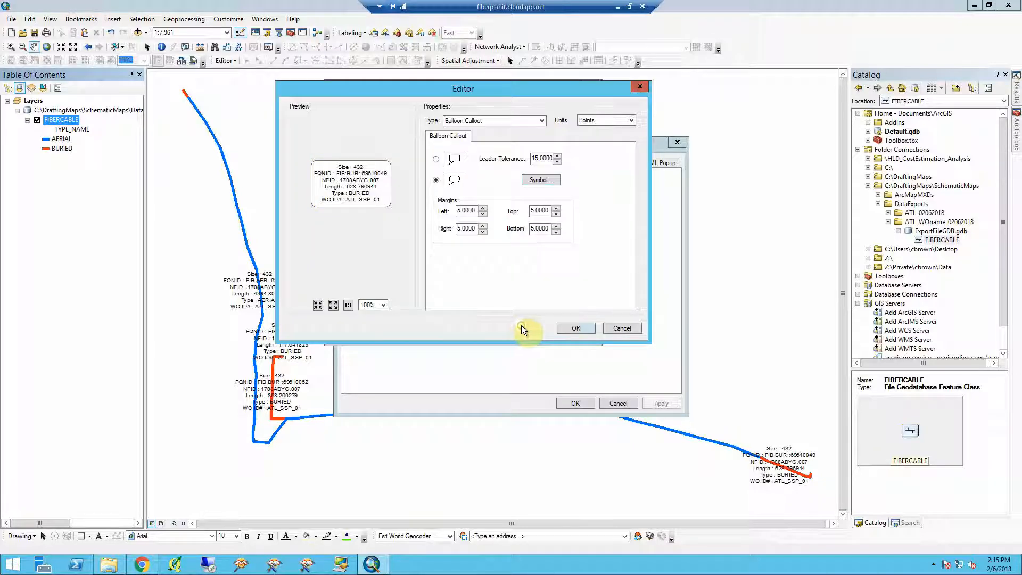
- Save the white balloon label symbol to the personal style and apply it to the layer's labels
click(560, 329)
click(561, 328)
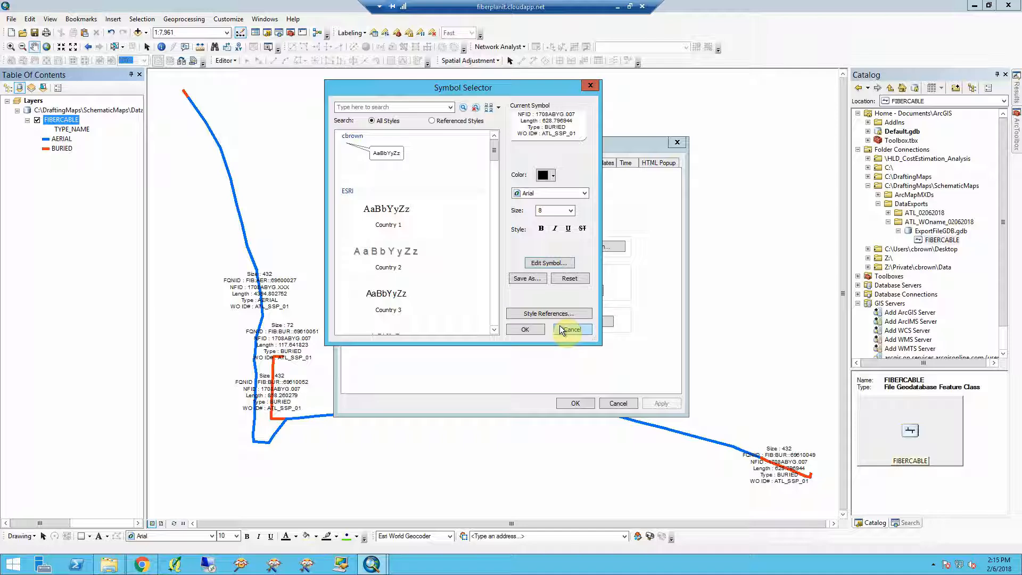
click(530, 280)
click(530, 278)
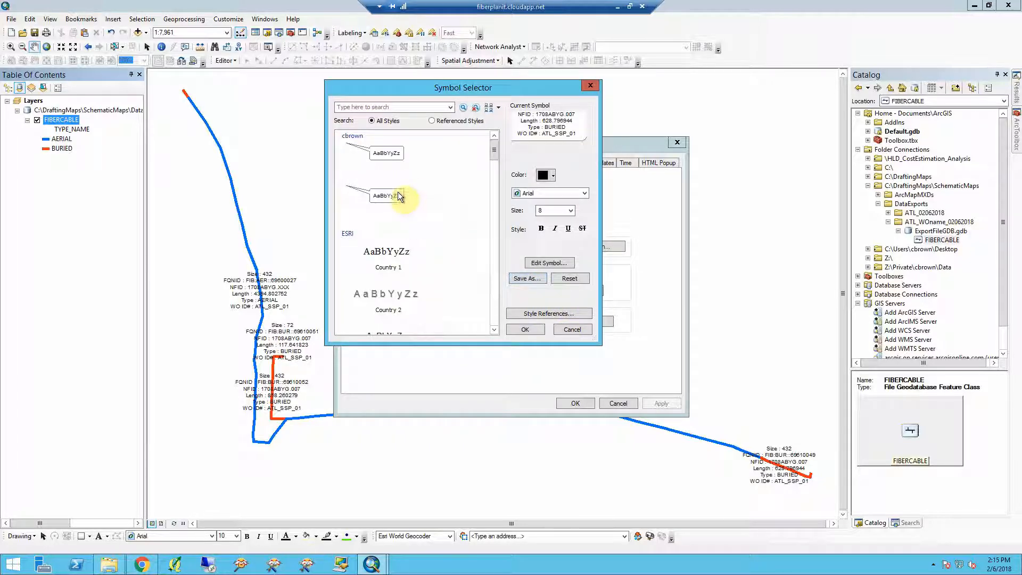
click(525, 330)
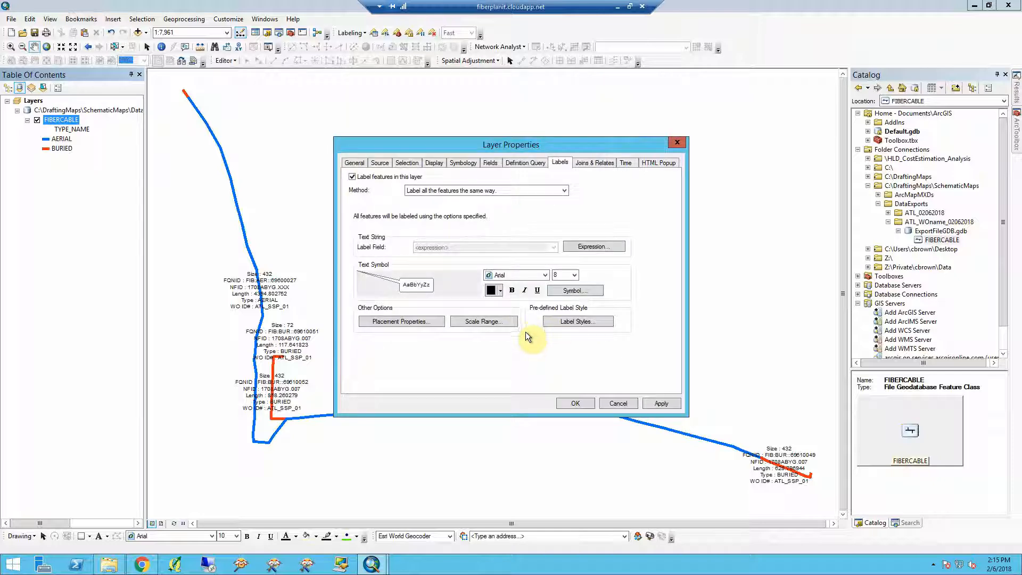
click(565, 403)
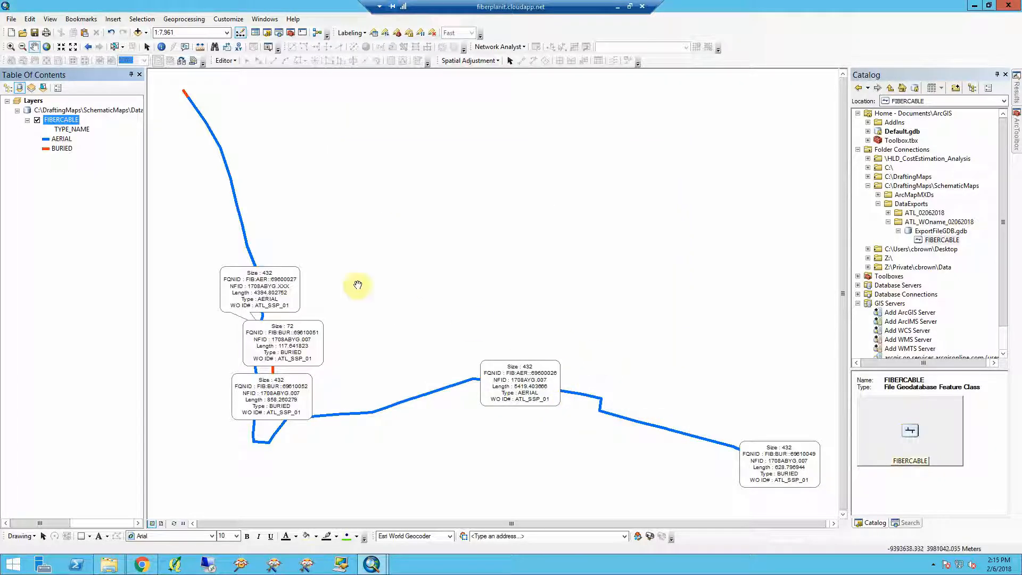
click(74, 47)
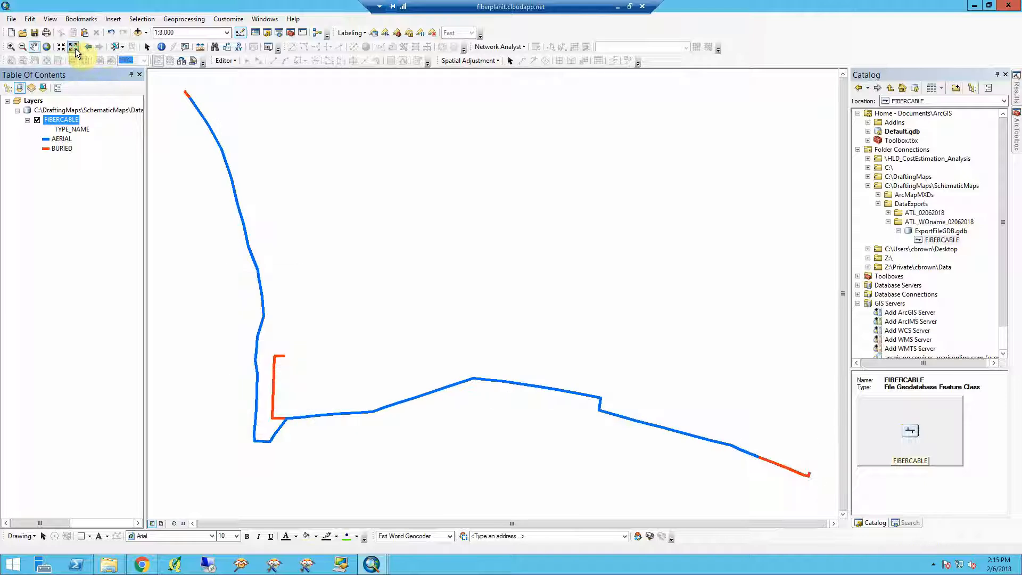
click(74, 47)
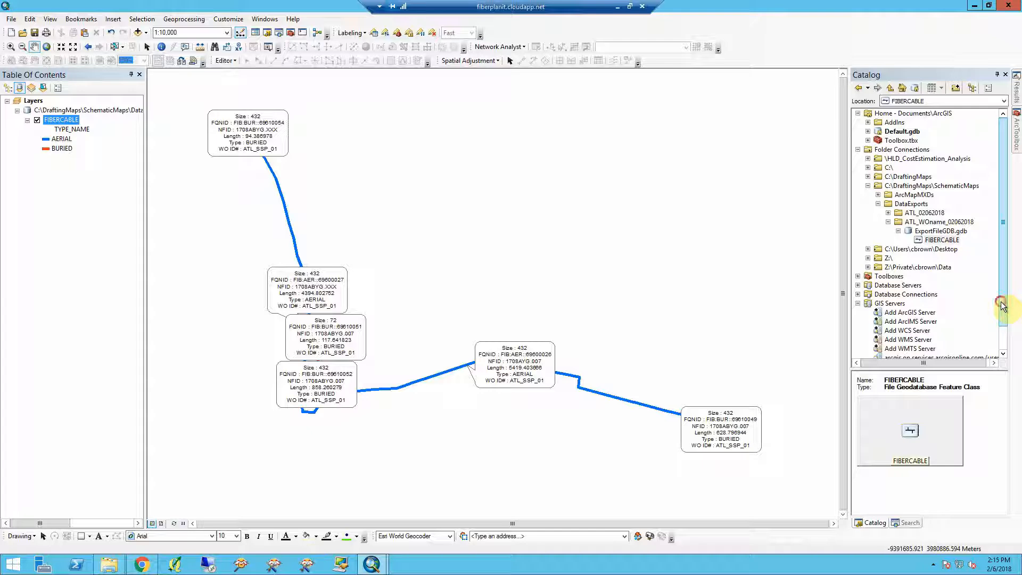
scroll(1003, 306, down, 1)
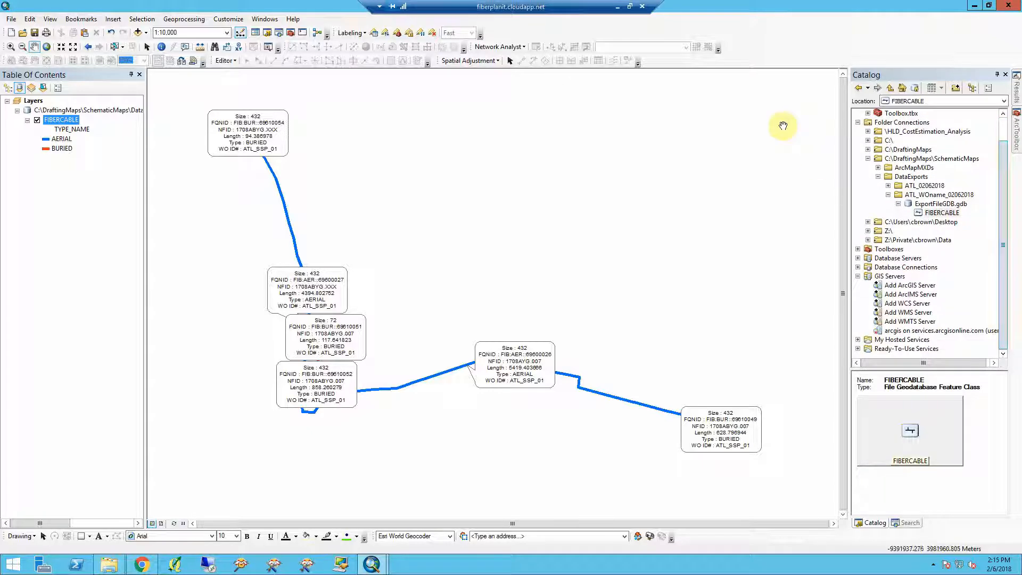
- Switch to the Outlook meeting notes, copy the ArcGIS services server URL, and return
click(617, 7)
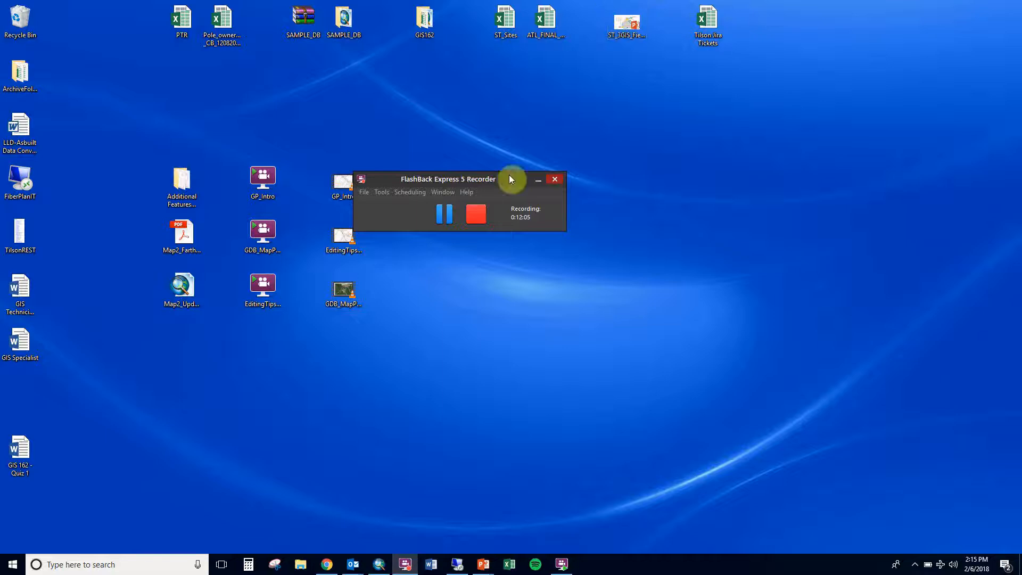
mouse_move(354, 564)
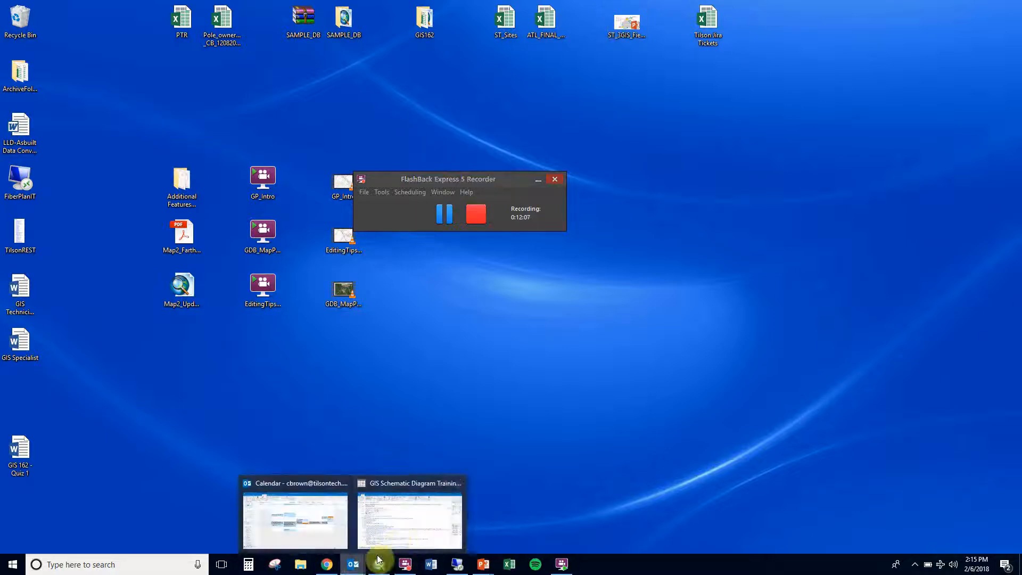
click(397, 541)
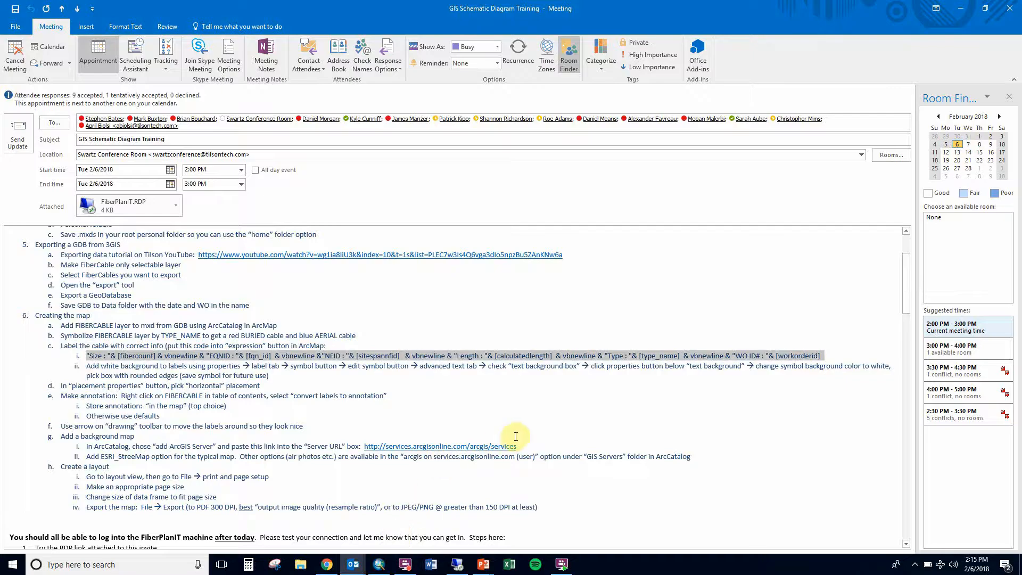
drag(519, 447, 366, 447)
key(ctrl+c)
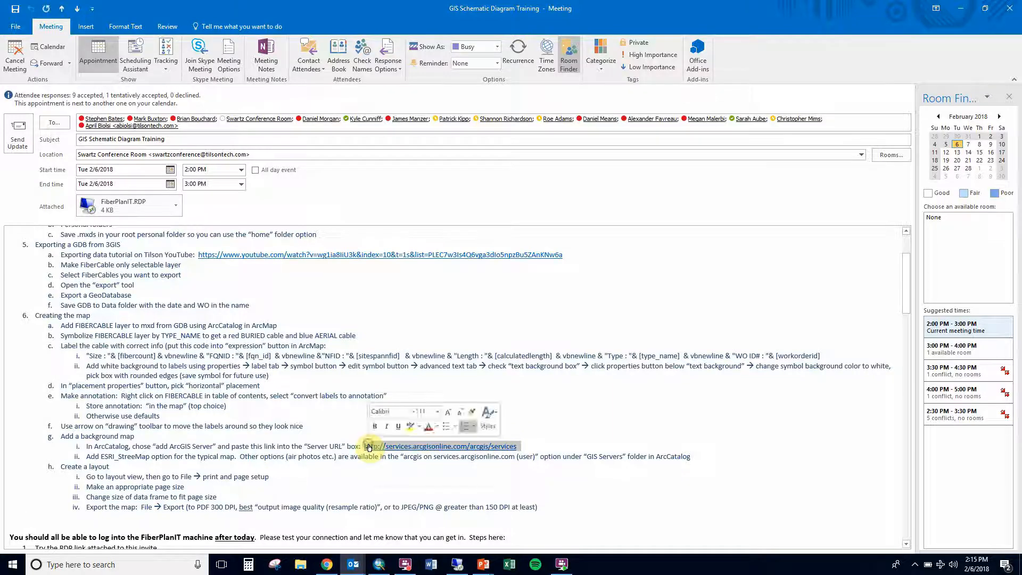
right_click(373, 447)
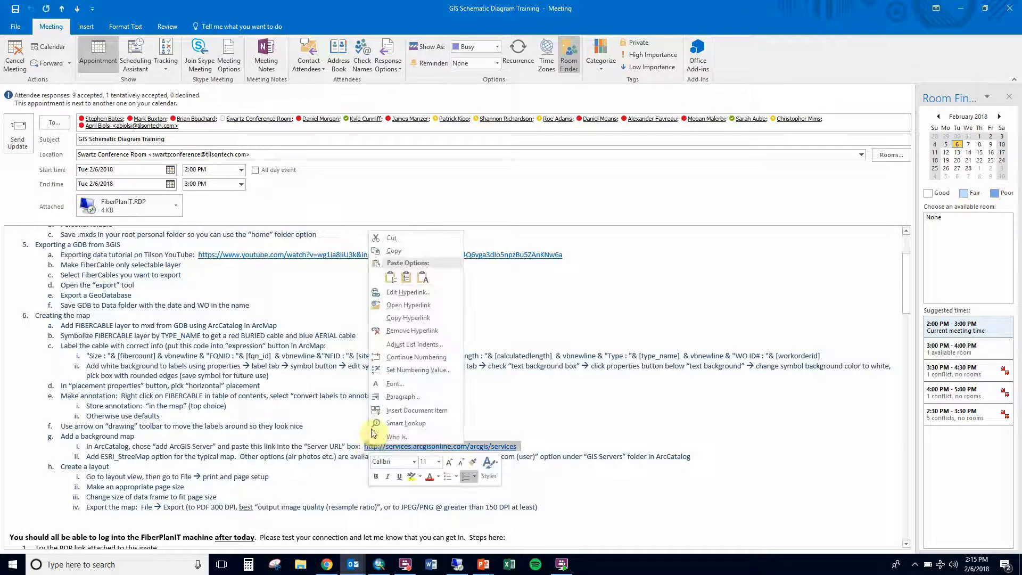
click(414, 250)
click(457, 565)
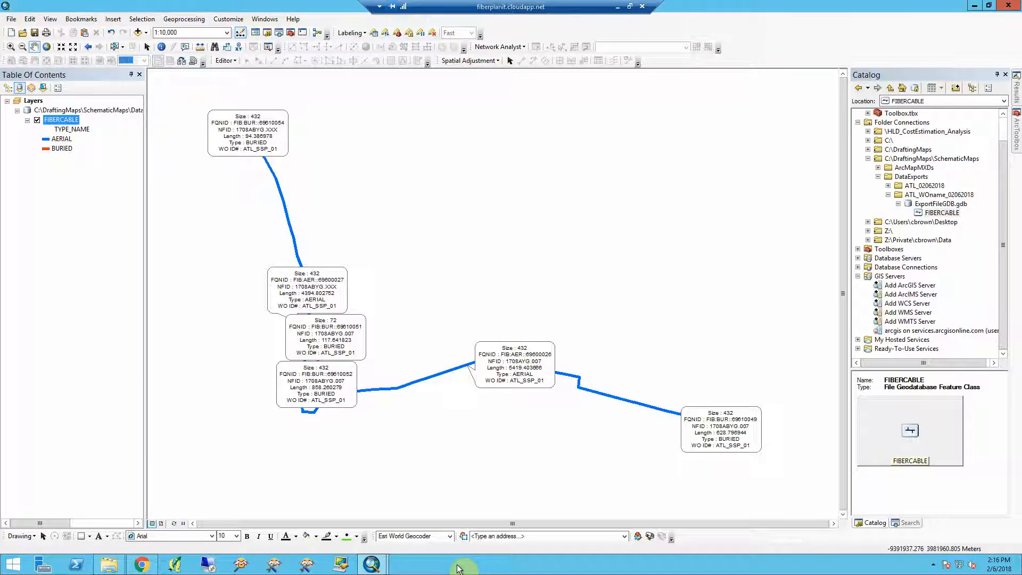
click(896, 288)
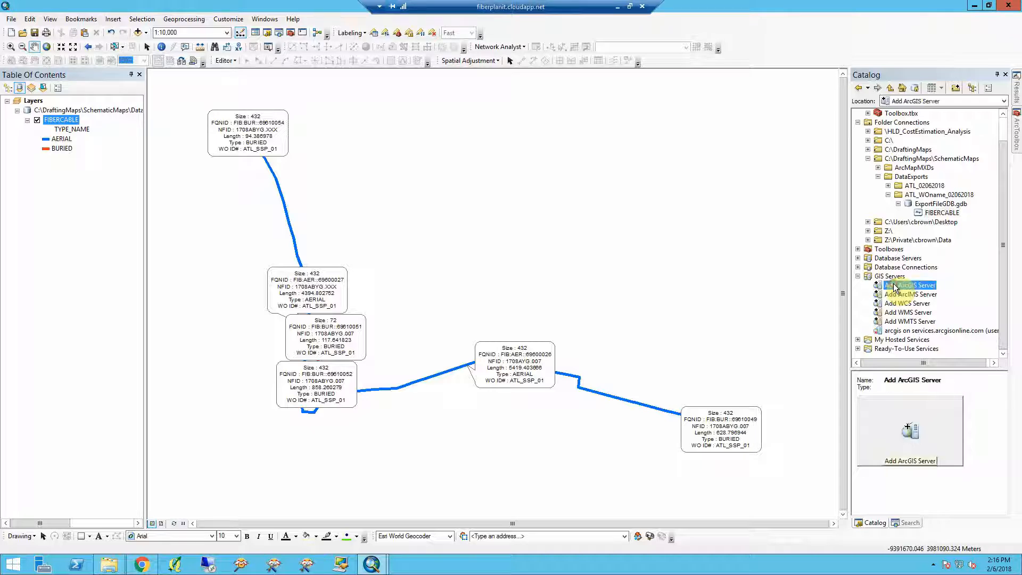
click(858, 276)
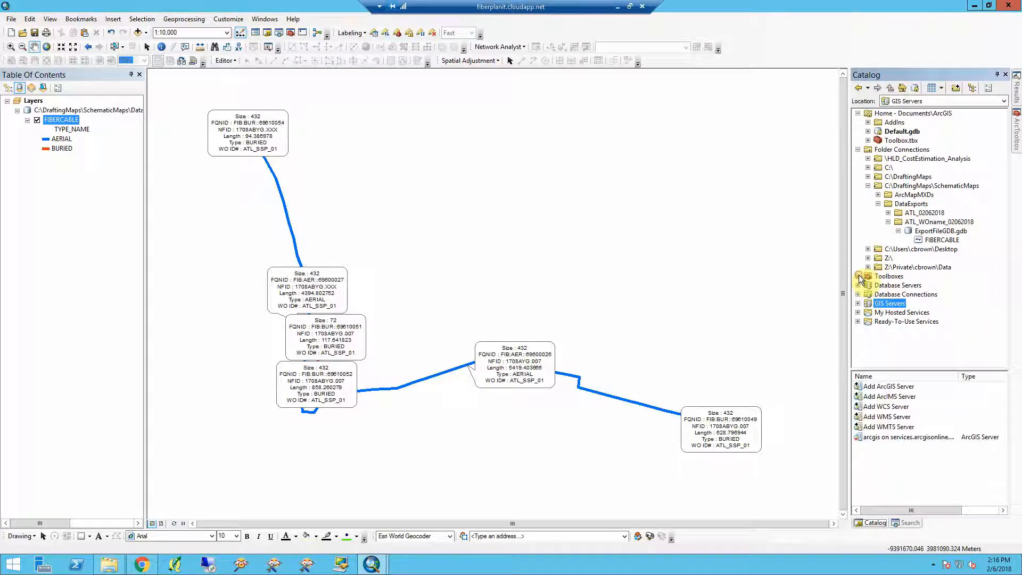
click(857, 303)
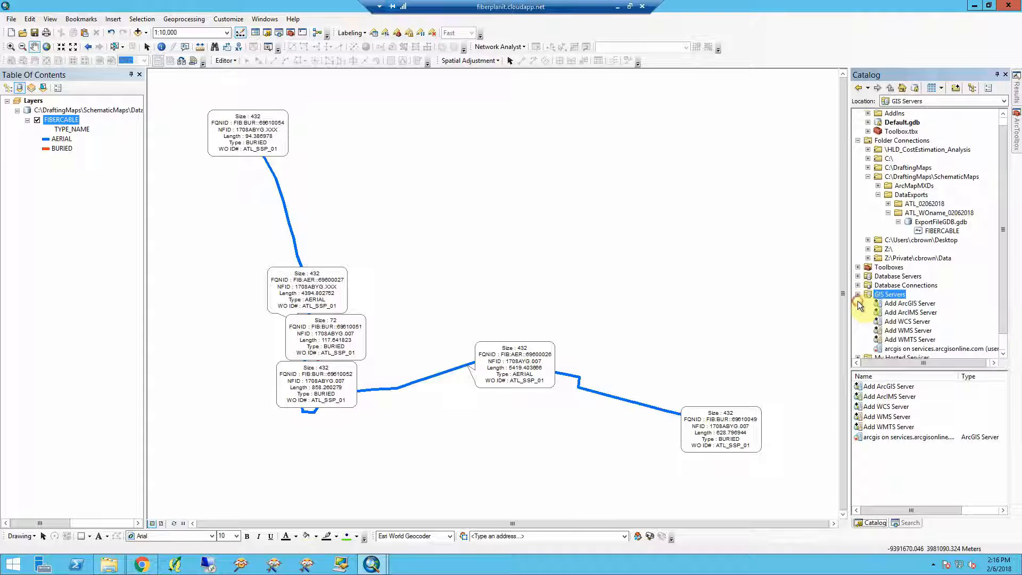
double_click(898, 305)
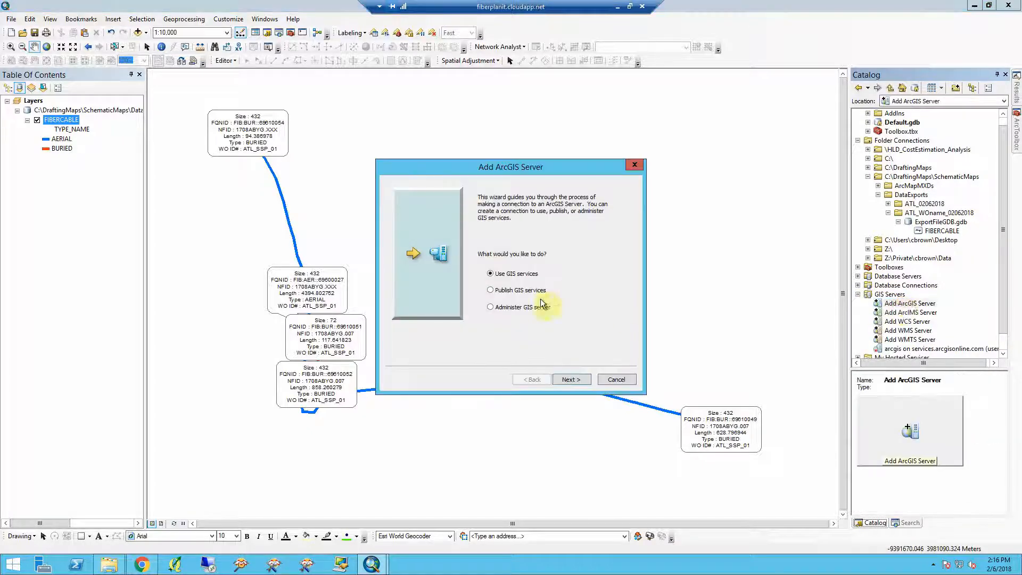
click(571, 379)
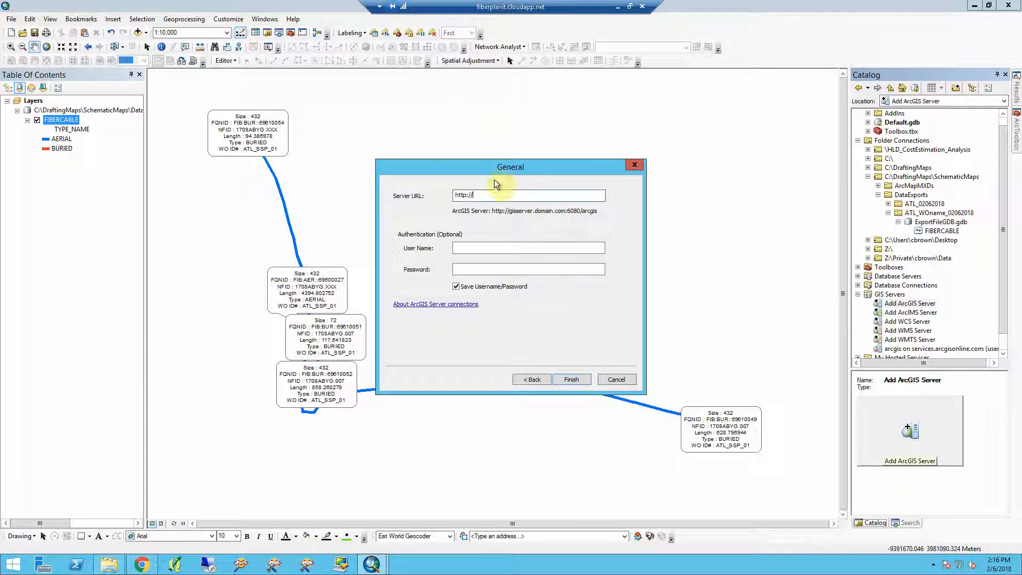
click(489, 196)
drag(489, 195, 435, 198)
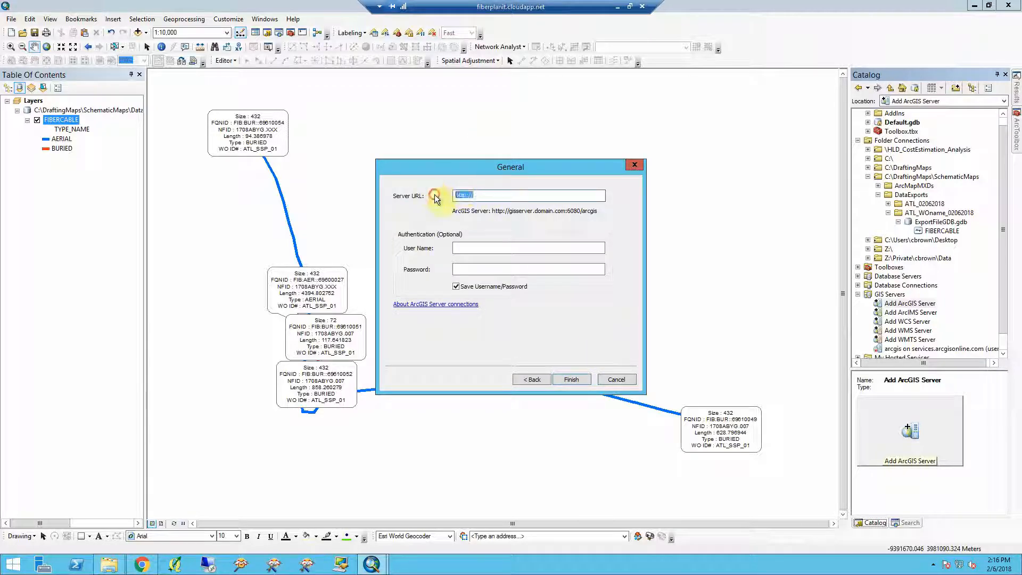
key(ctrl+v)
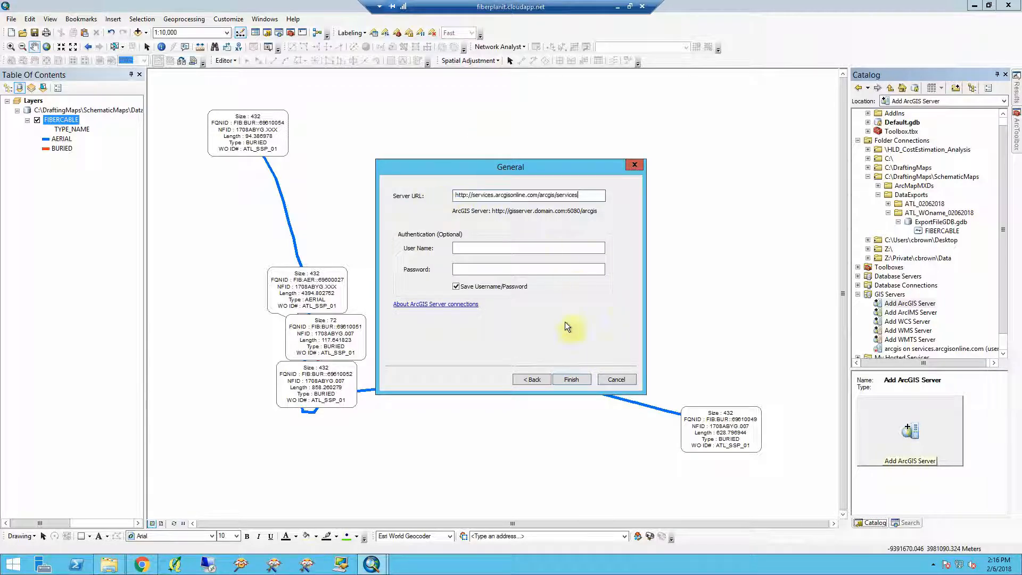
click(571, 379)
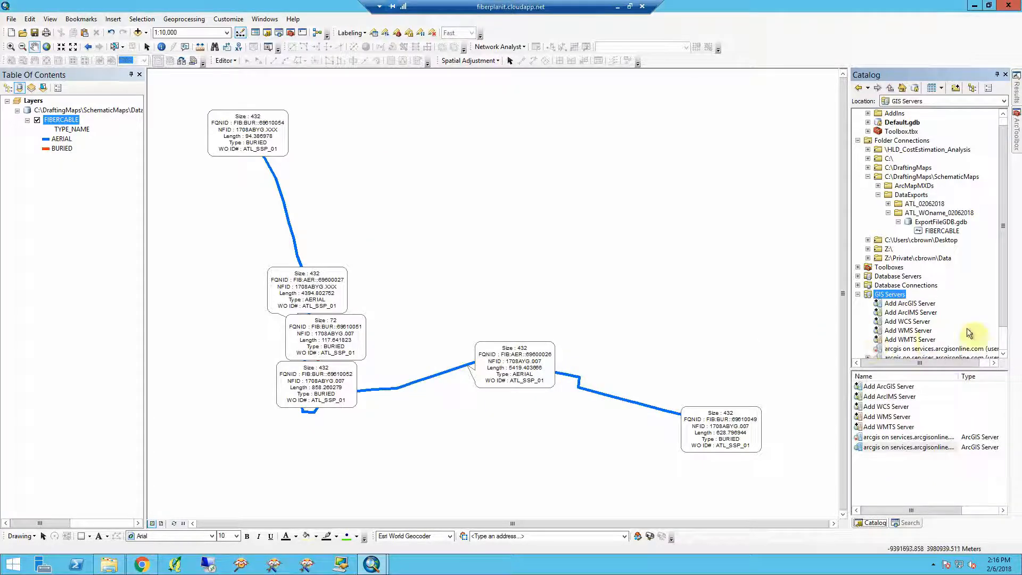
- Browse the new server connection and add the ESRI_StreetMap_World_2D map service to the map as a basemap
scroll(1003, 341, down, 1)
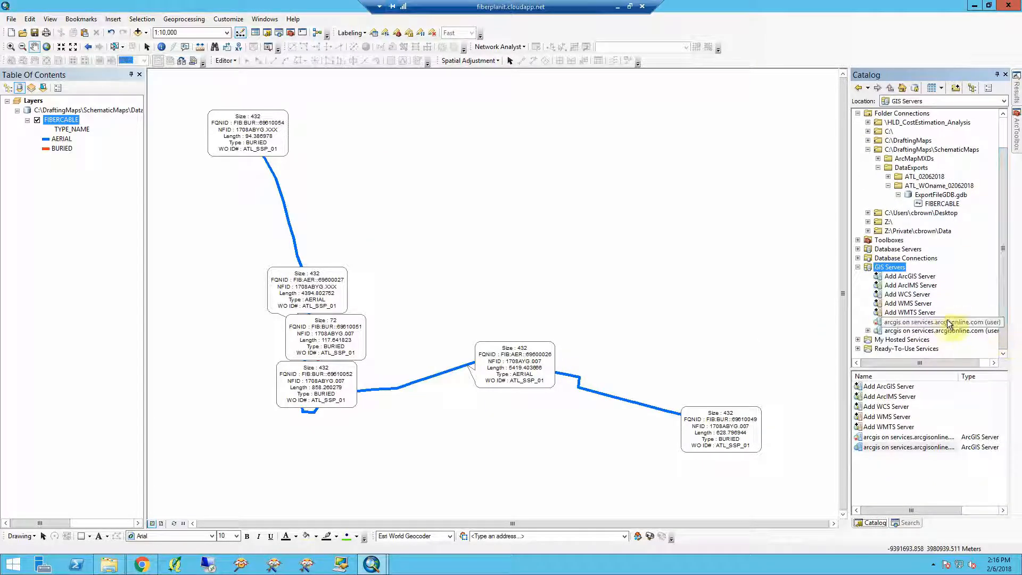
click(870, 330)
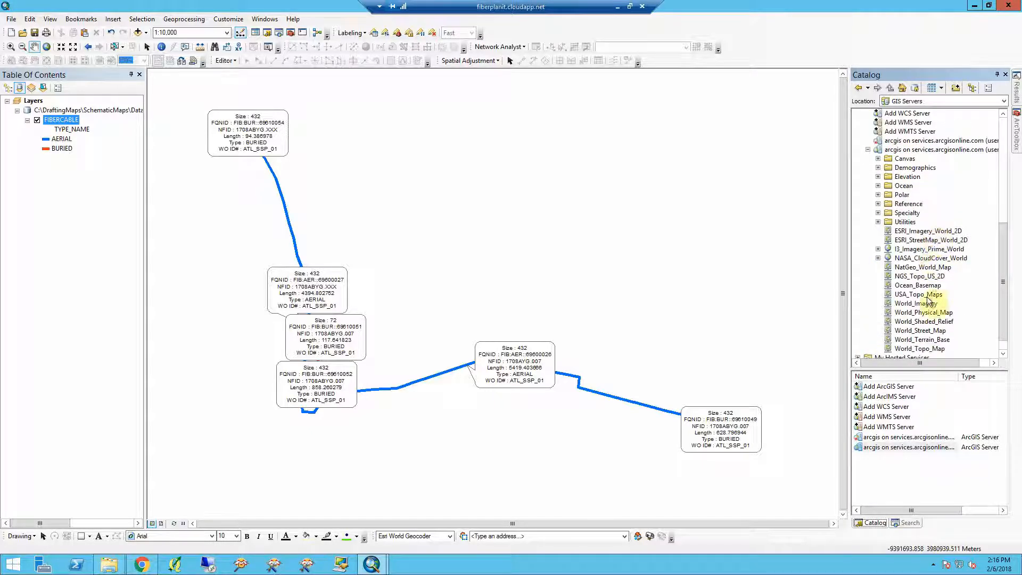
click(914, 241)
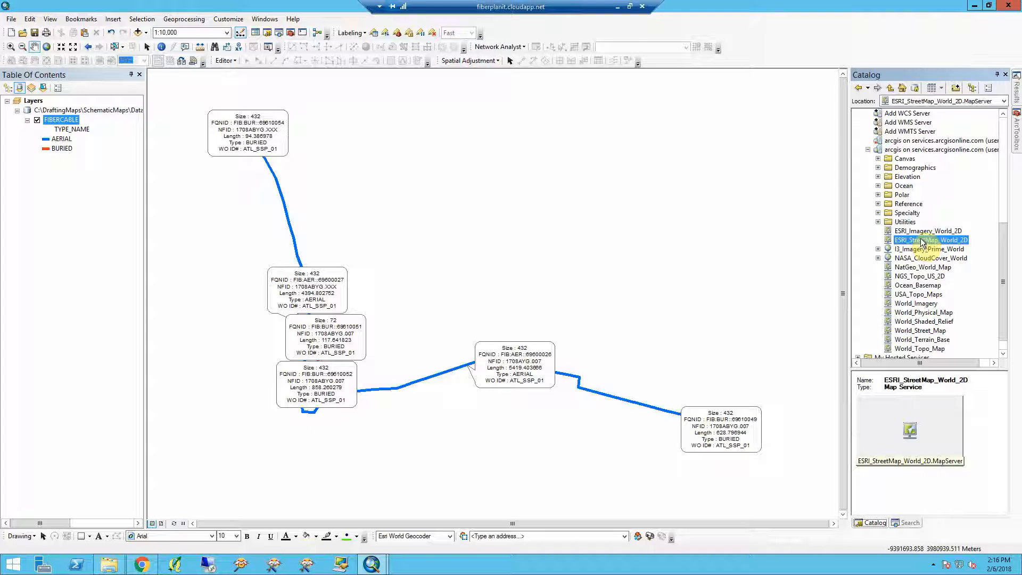
click(922, 232)
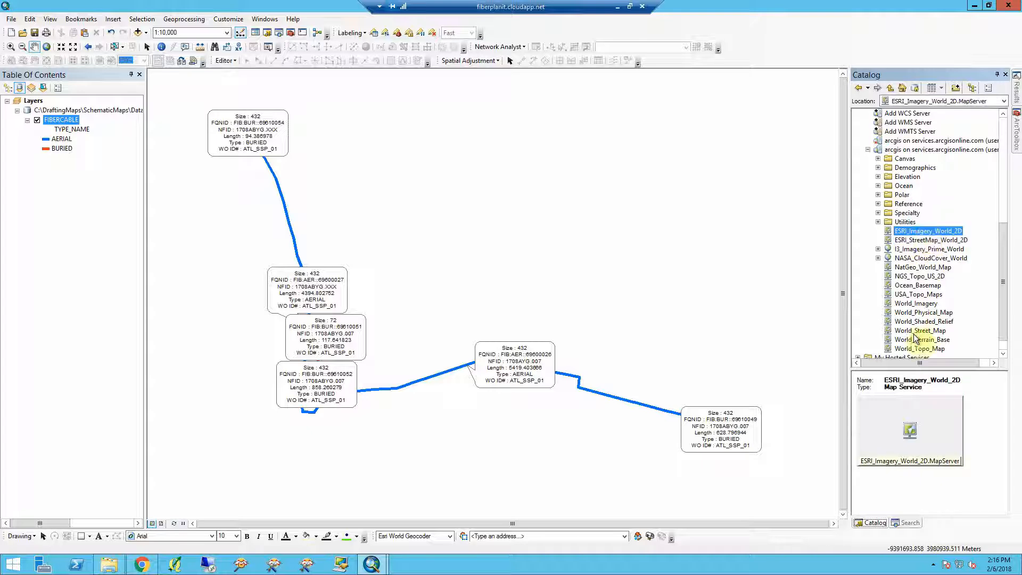
click(921, 303)
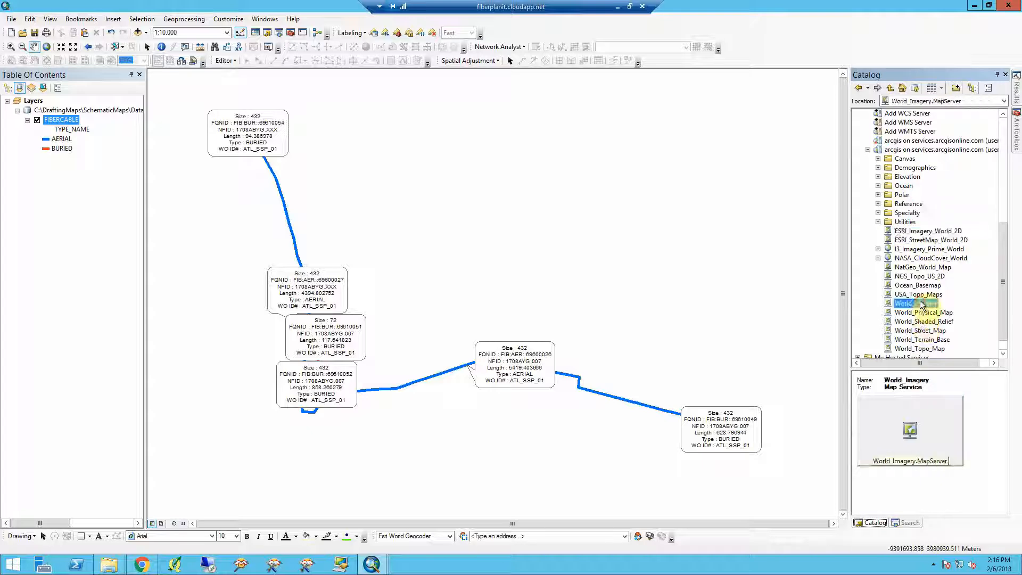
click(918, 240)
drag(917, 244, 734, 240)
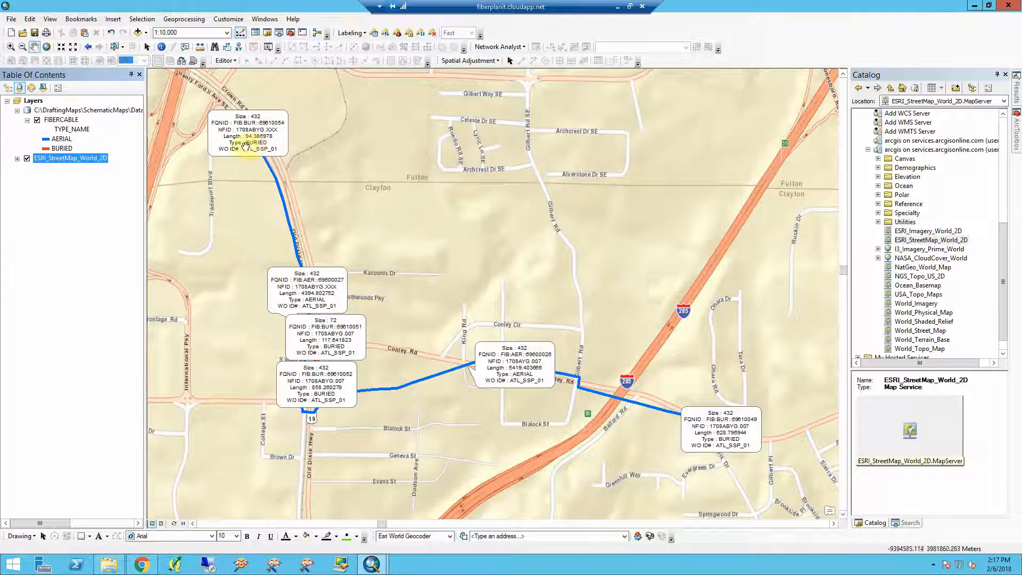
- Convert the FIBERCABLE labels to annotation stored in the map for all features
right_click(65, 120)
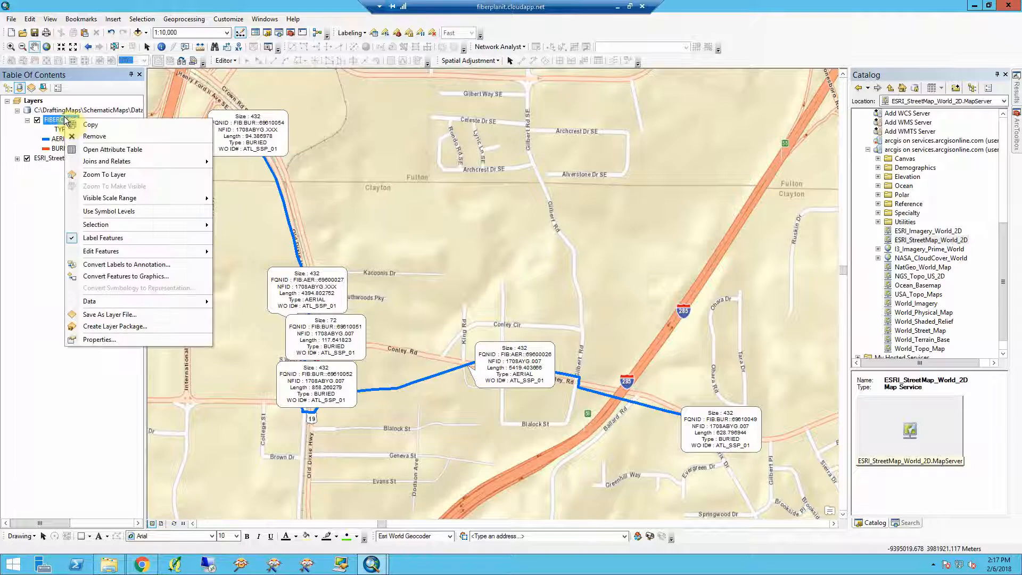
click(111, 266)
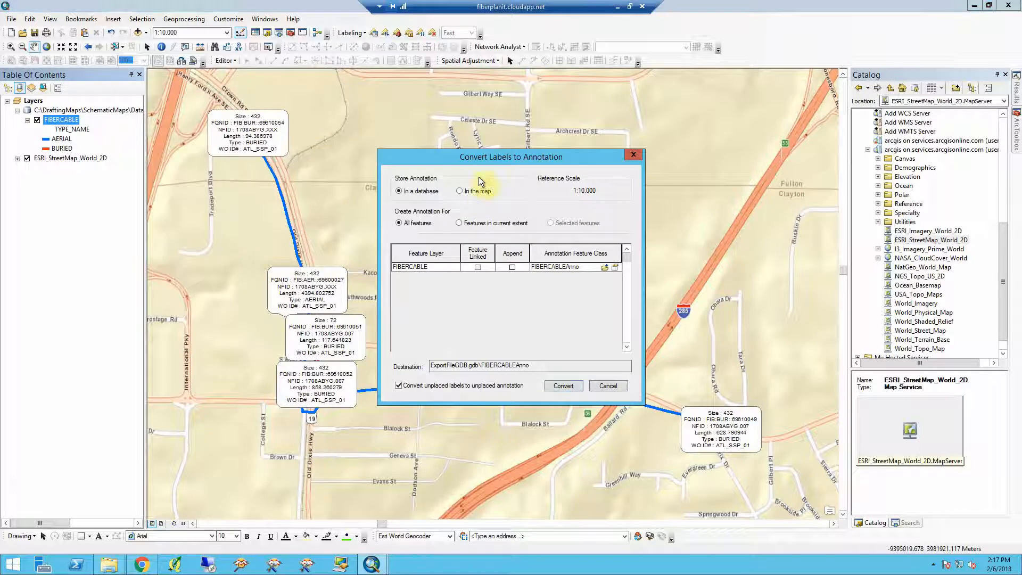
click(460, 191)
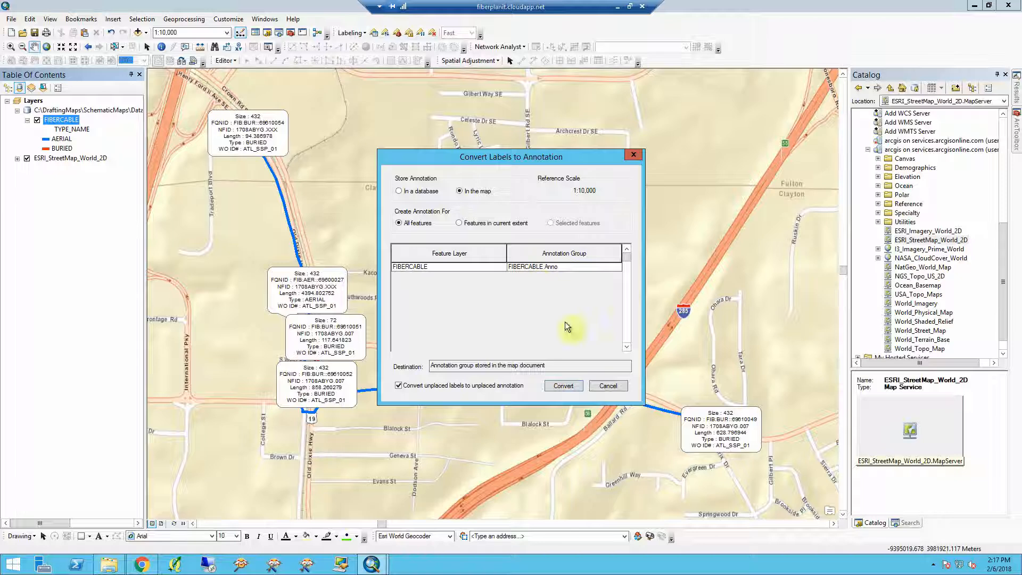
click(564, 386)
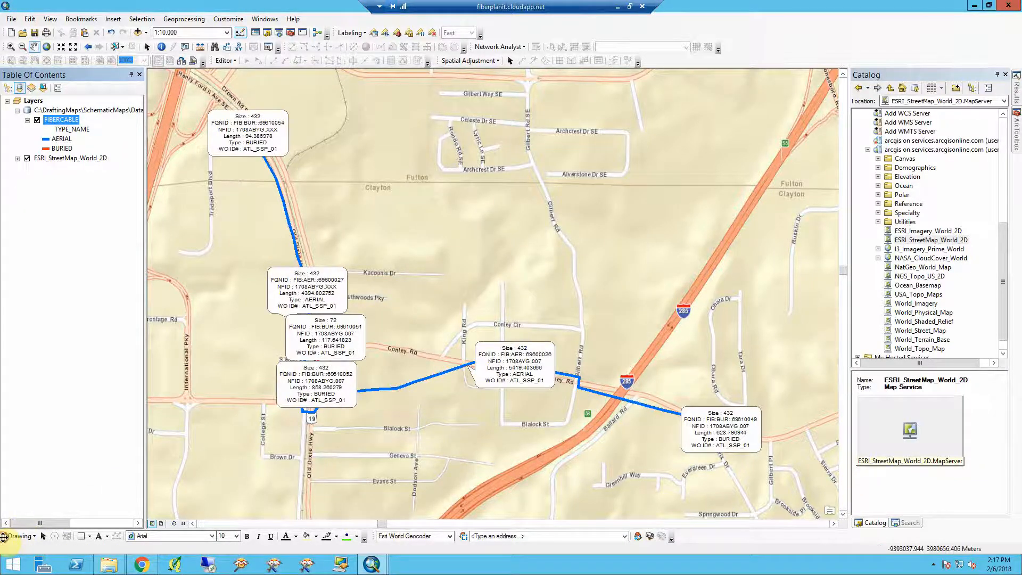
- Undock the Draw toolbar so it floats over the map, toggling it off and back on
mouse_move(4, 536)
mouse_down()
mouse_move(101, 497)
mouse_move(206, 475)
mouse_up()
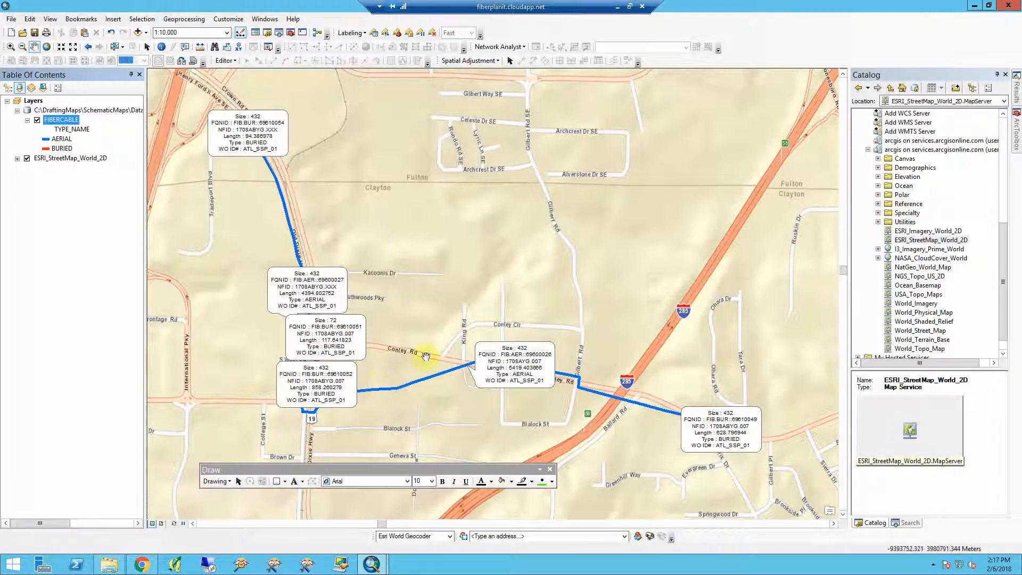
right_click(691, 34)
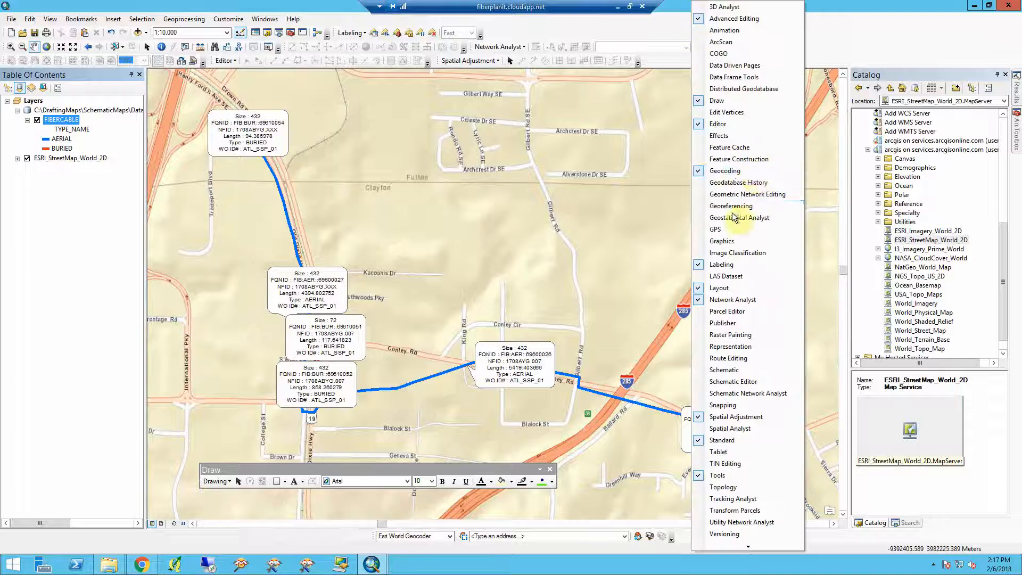
click(730, 100)
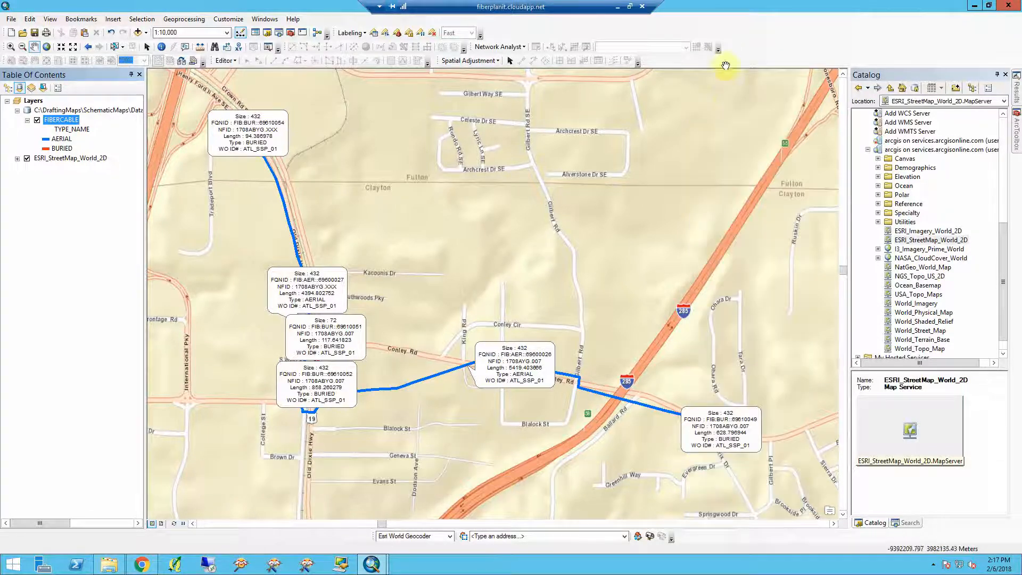
right_click(730, 24)
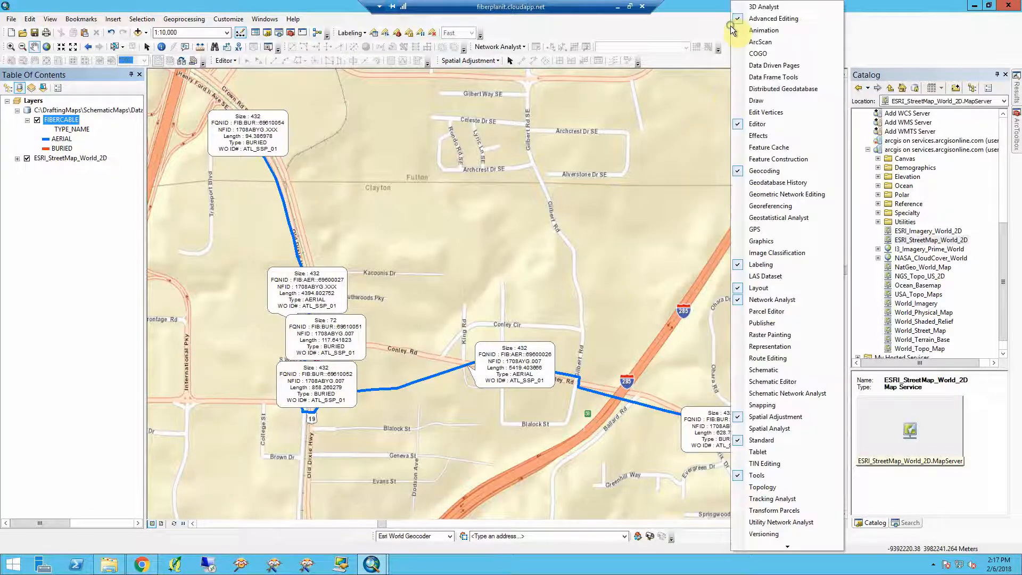
click(756, 101)
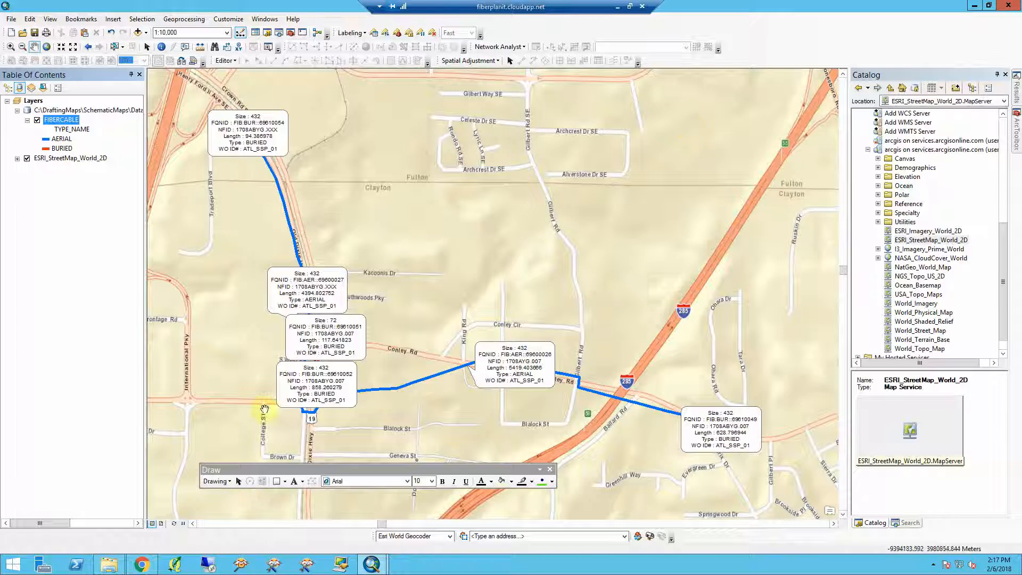
- Try deleting the northernmost cable's annotation callout with the element selection tool
click(243, 478)
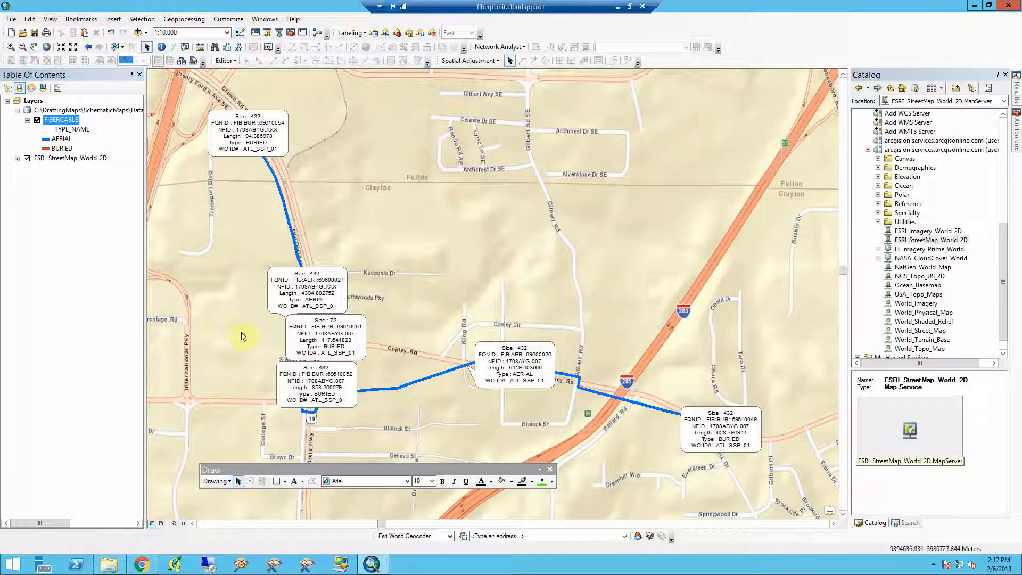
click(263, 133)
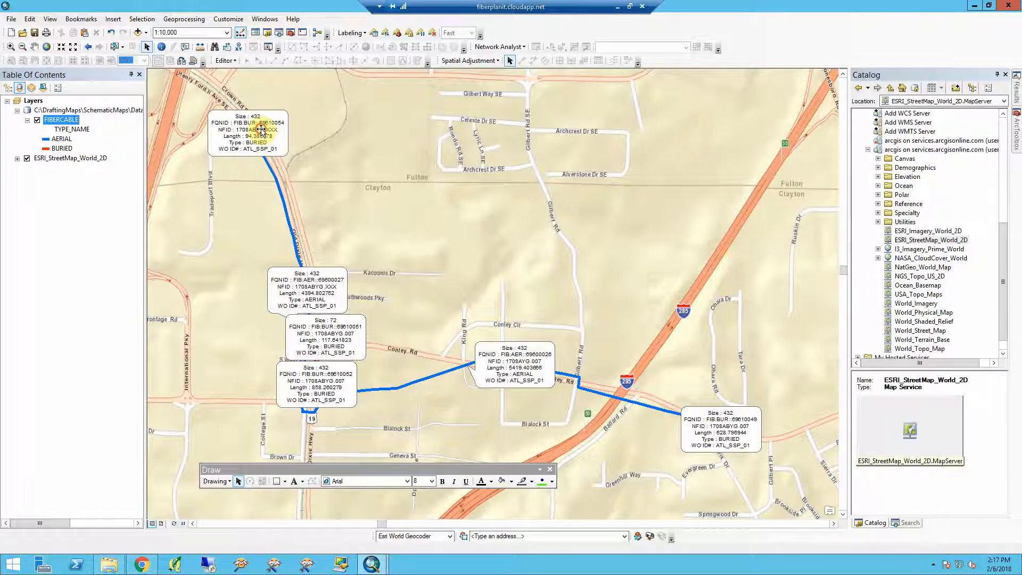
key(Delete)
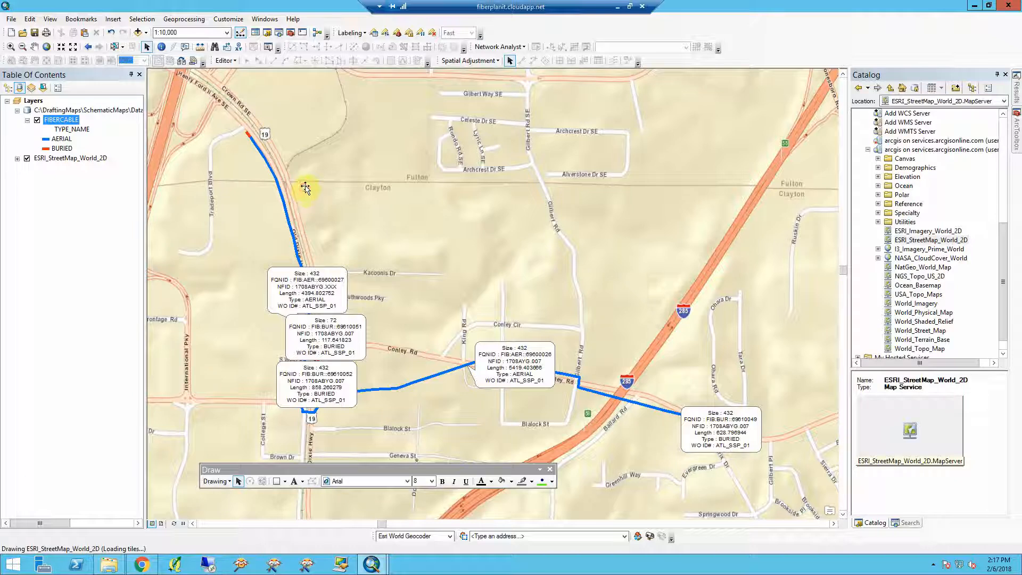
click(341, 193)
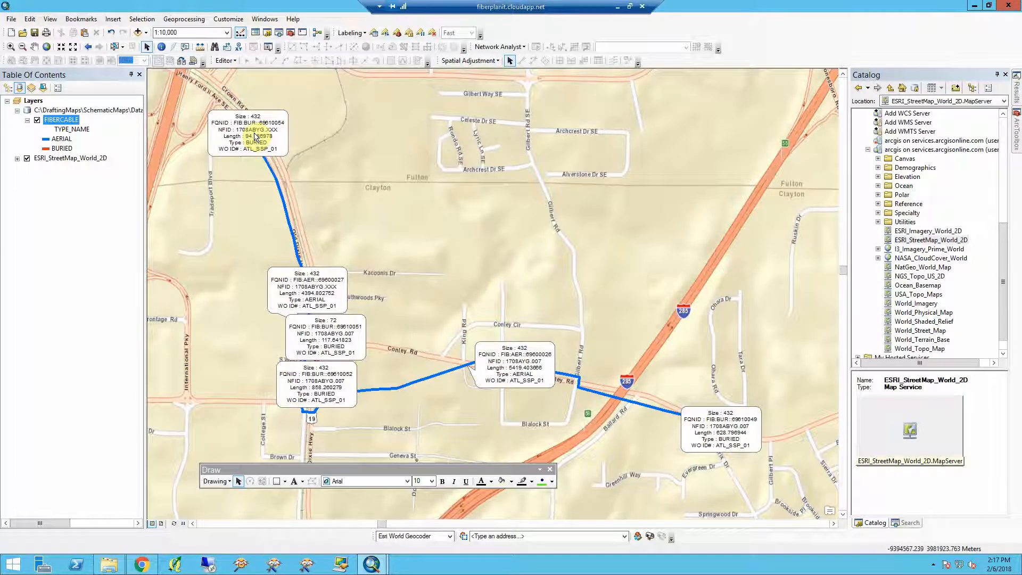
- Drag the northernmost cable's callout and the 72-count cable's callout up and to the right, clear of the lines
click(255, 133)
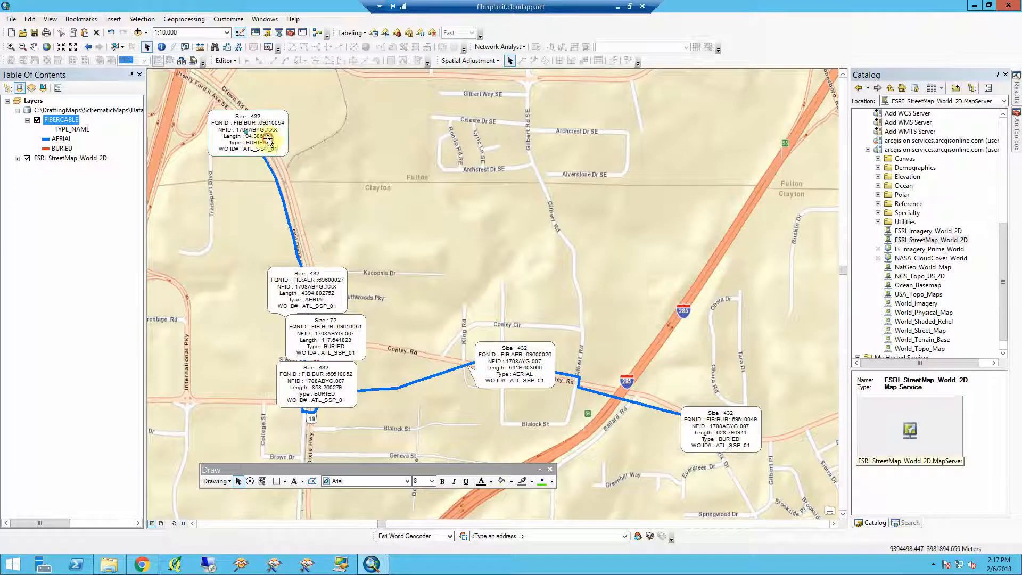
drag(265, 139, 346, 119)
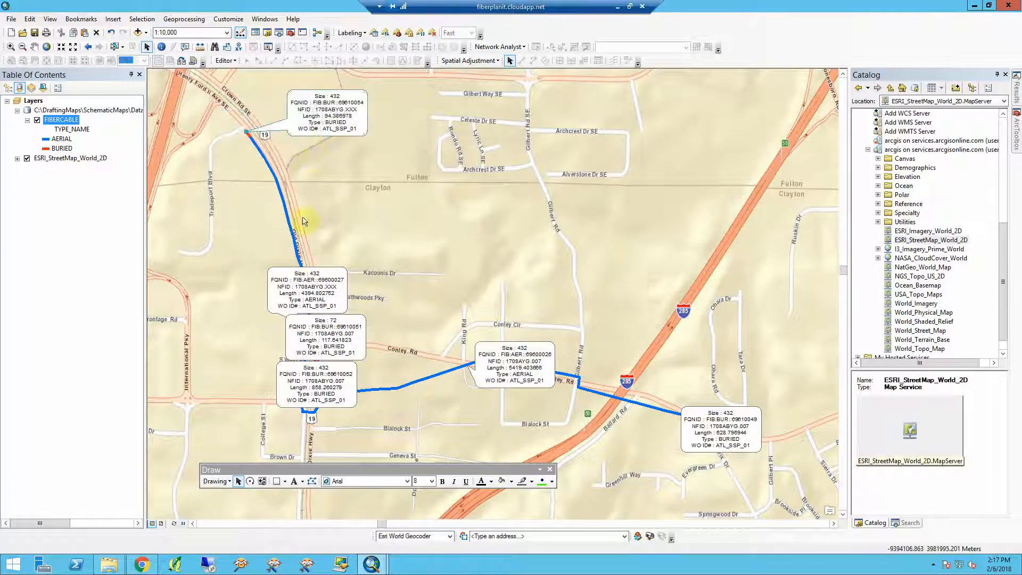
click(319, 291)
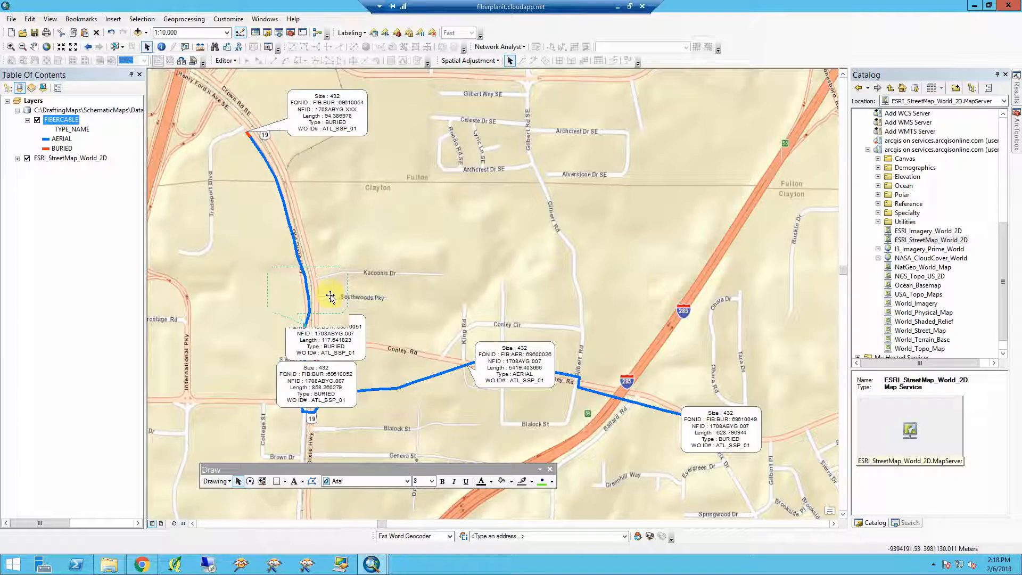
click(339, 343)
drag(342, 344, 402, 325)
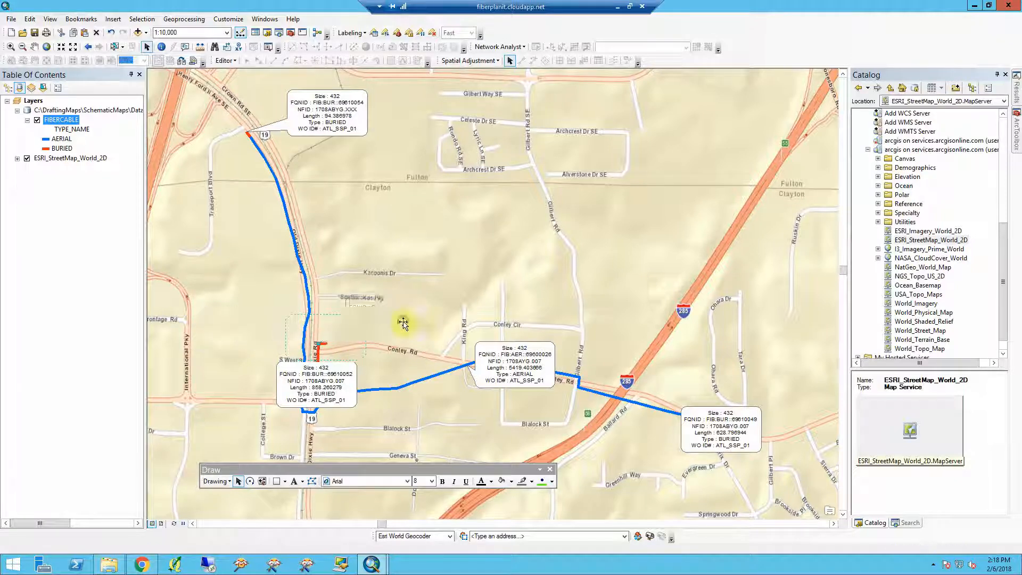
- Move the remaining three callouts off their cables, two upward and one downward, then deselect
click(341, 390)
drag(340, 389, 402, 433)
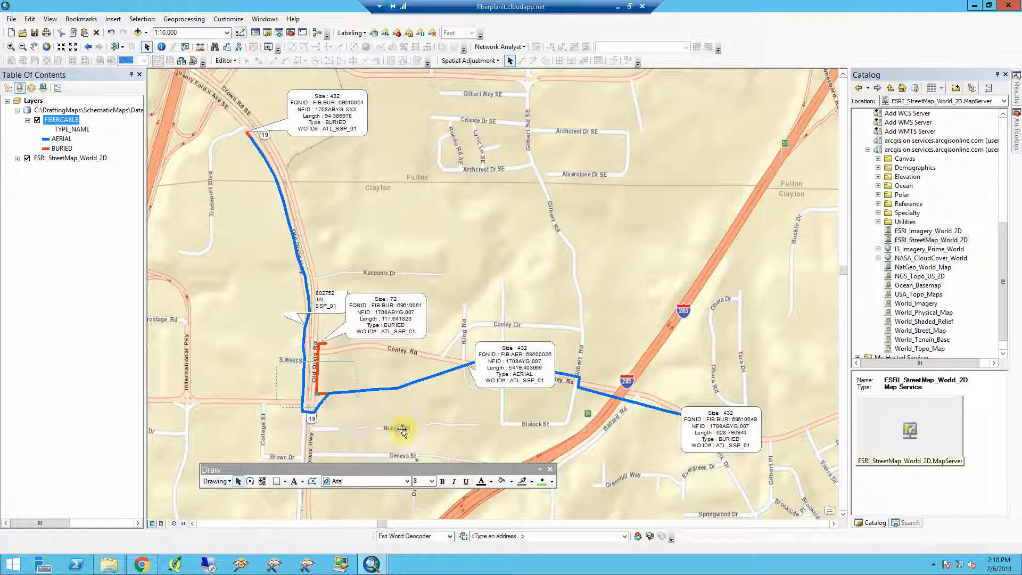
drag(522, 371, 529, 329)
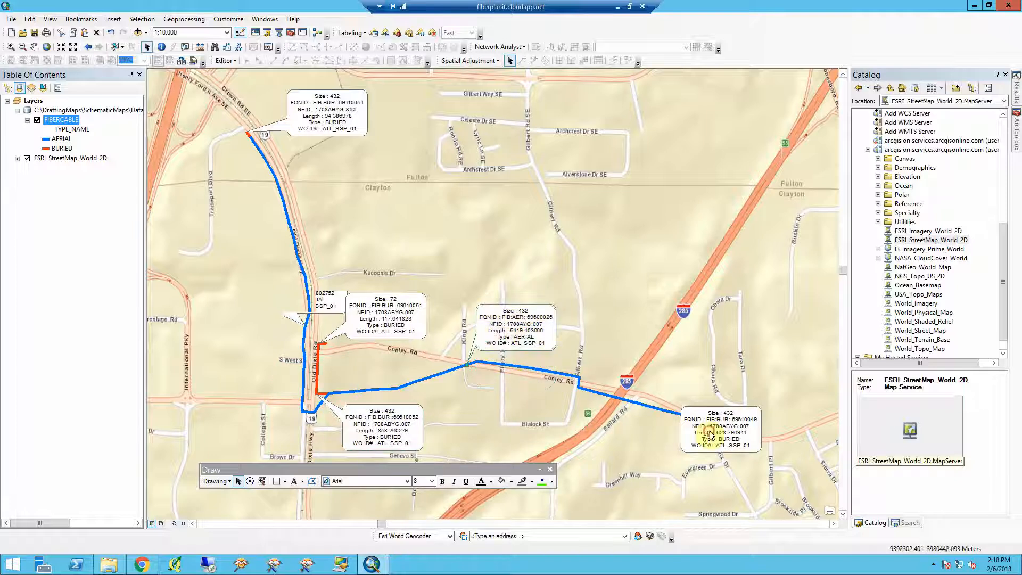
drag(710, 433, 762, 392)
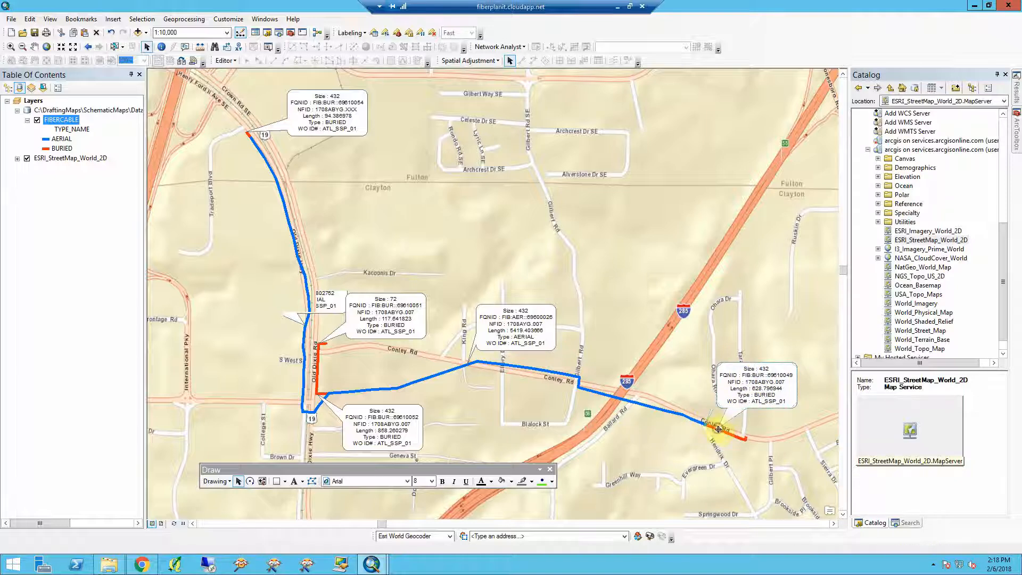
click(744, 455)
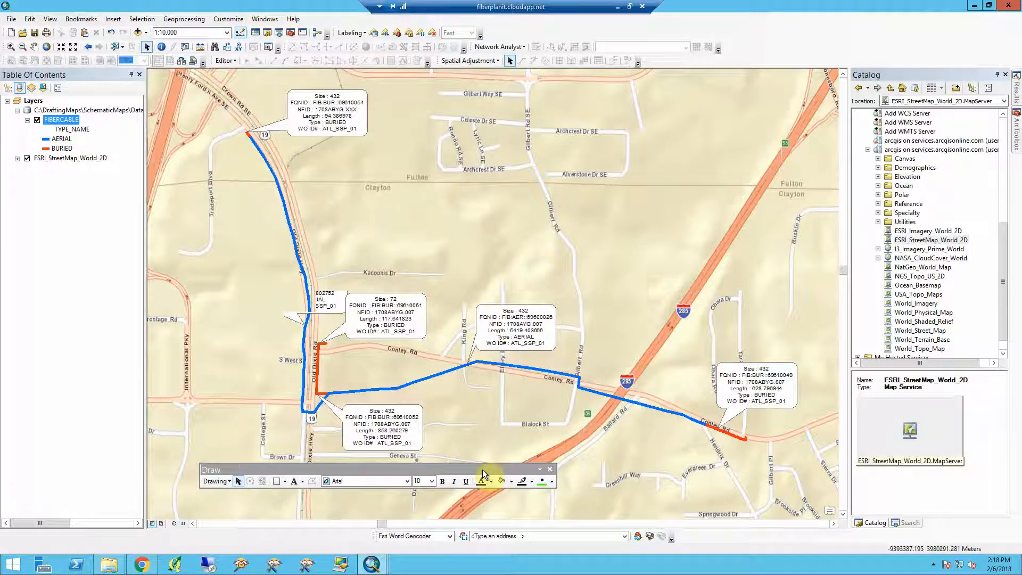
- Dock the Draw toolbar below the map and move the aerial cable's callout left, clear of its line
mouse_move(487, 472)
mouse_down()
mouse_move(326, 529)
mouse_move(285, 527)
mouse_up()
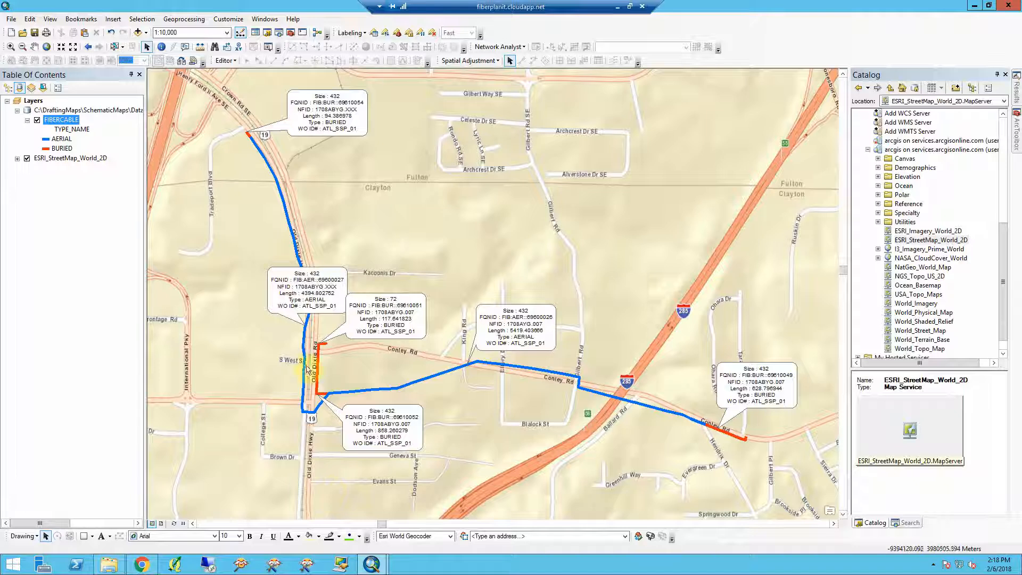
click(325, 286)
drag(325, 286, 253, 281)
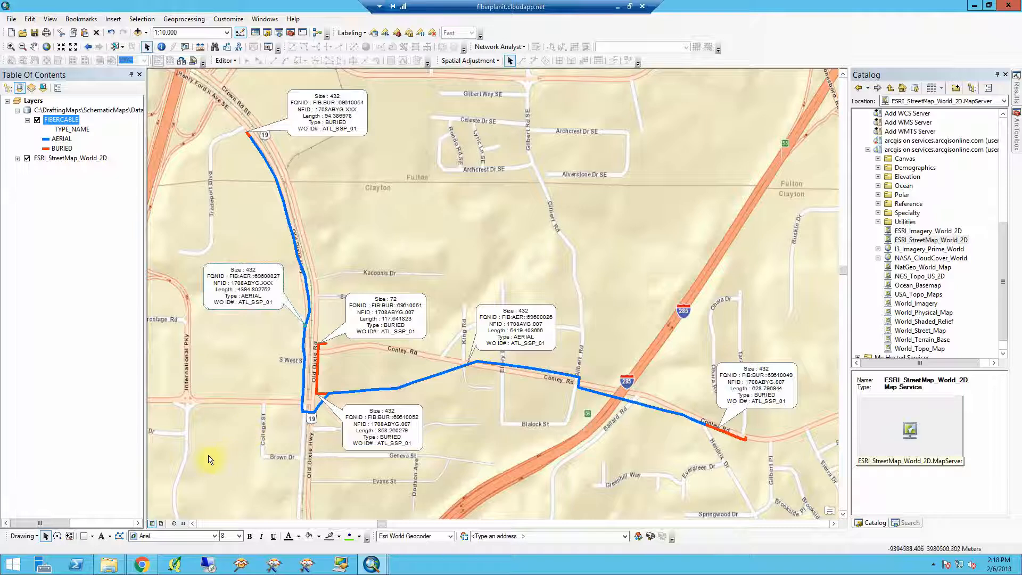
- Switch to layout view and set the page to landscape 11 x 8.5 inches, no longer using printer paper settings
click(163, 526)
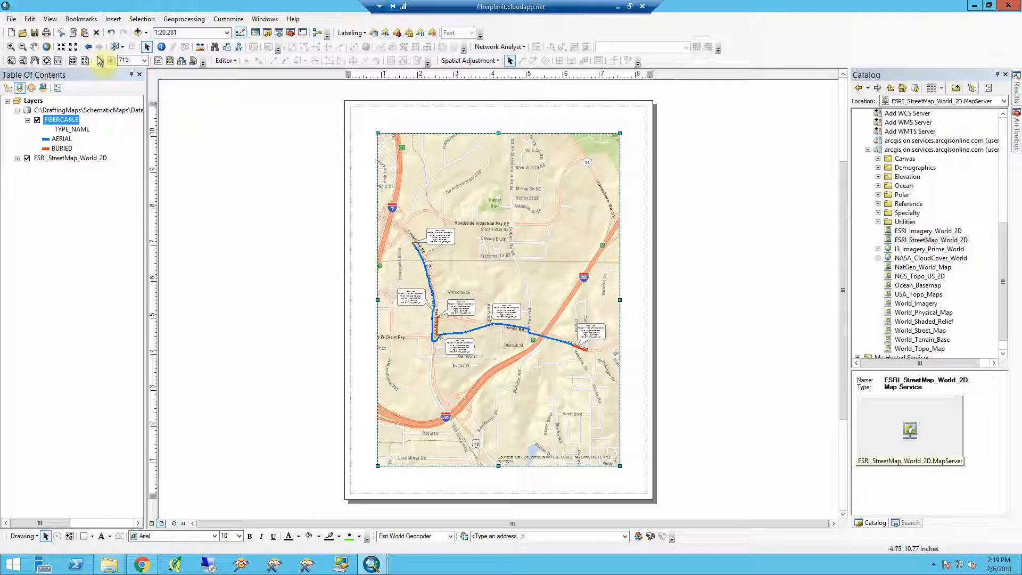
click(11, 20)
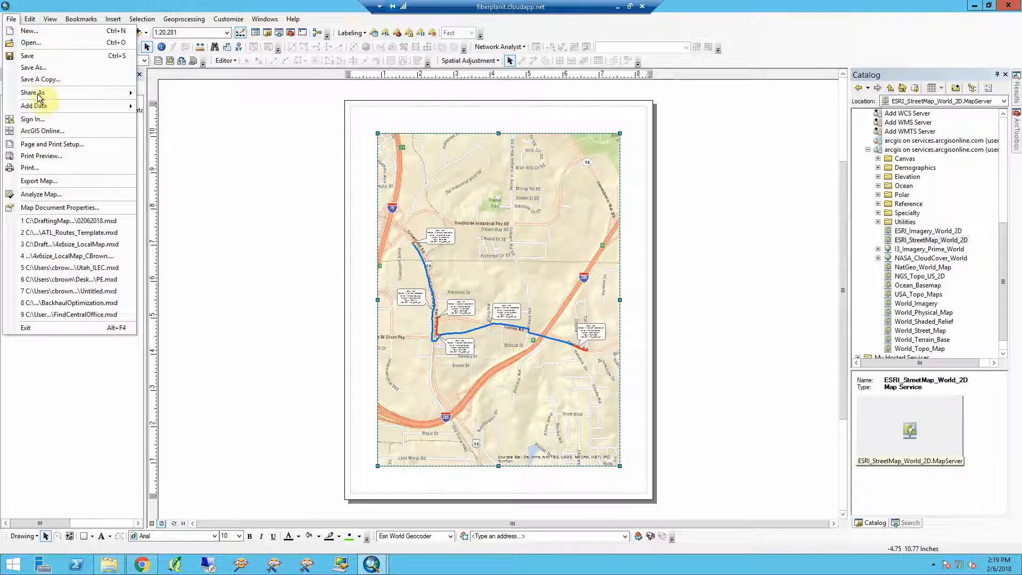
click(57, 145)
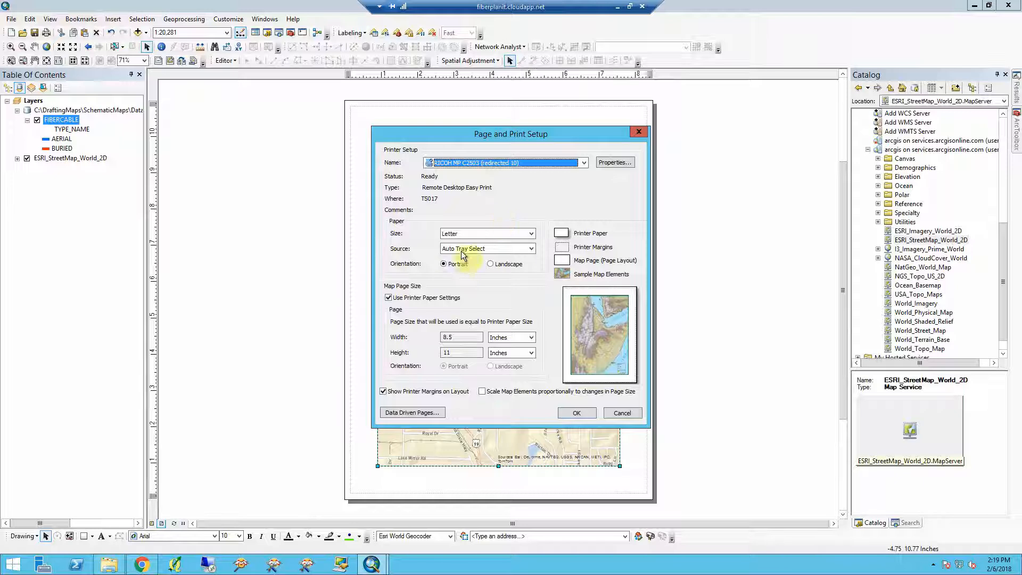
click(422, 298)
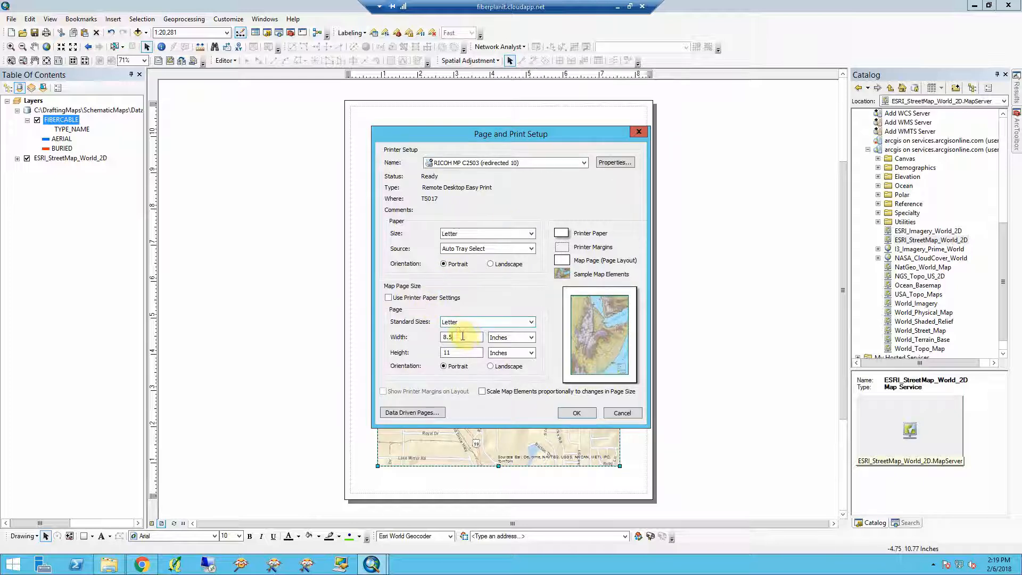
click(499, 368)
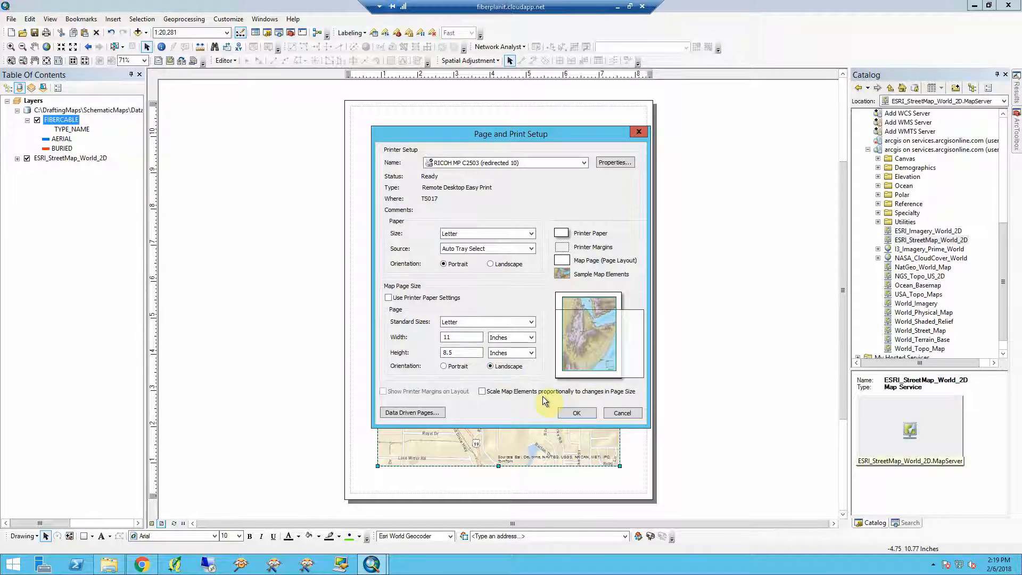
click(577, 414)
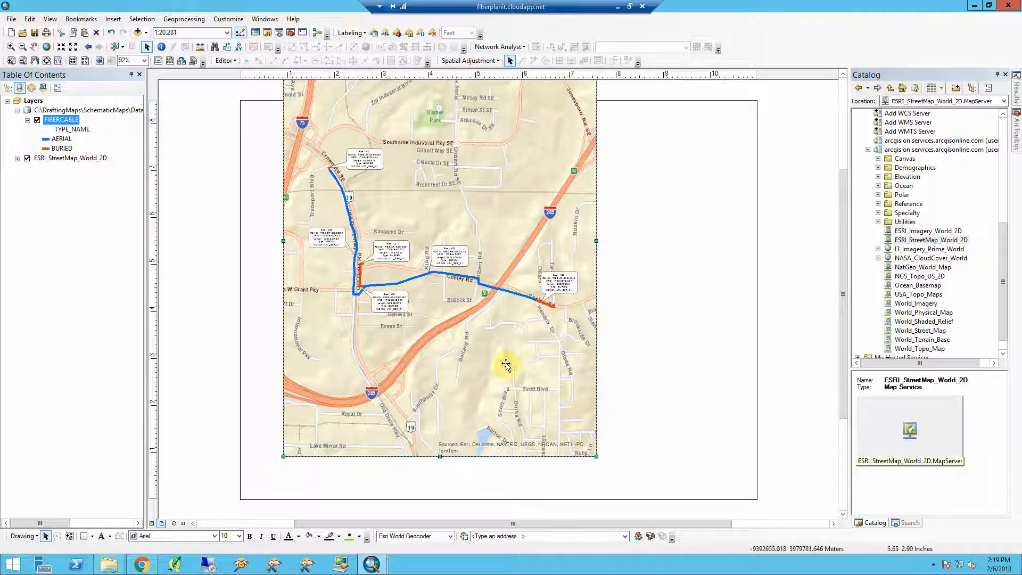
- Move the data frame and stretch its corner so the map fills the landscape page
click(494, 374)
drag(495, 375, 465, 406)
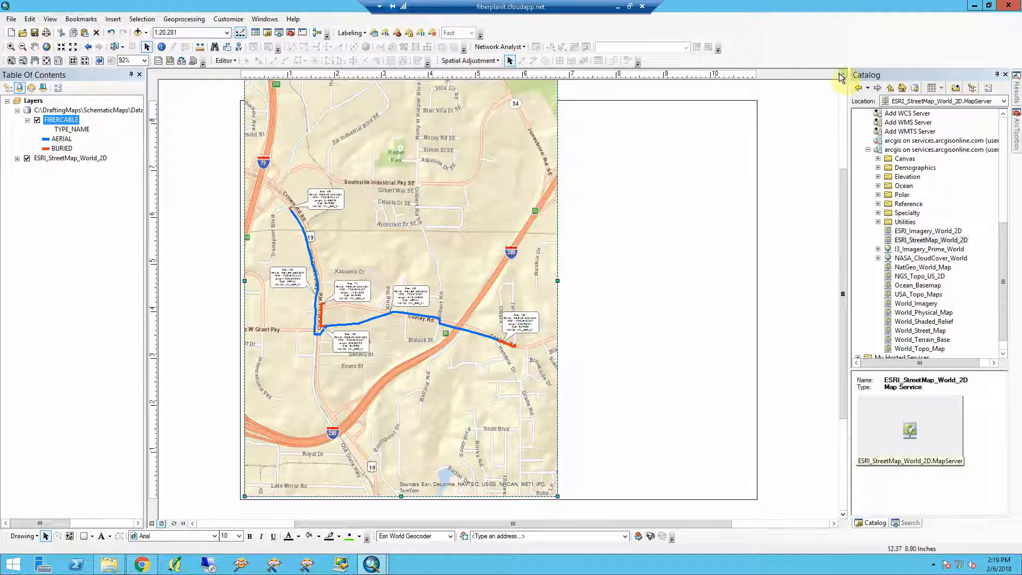
scroll(840, 77, up, 1)
scroll(543, 134, up, 1)
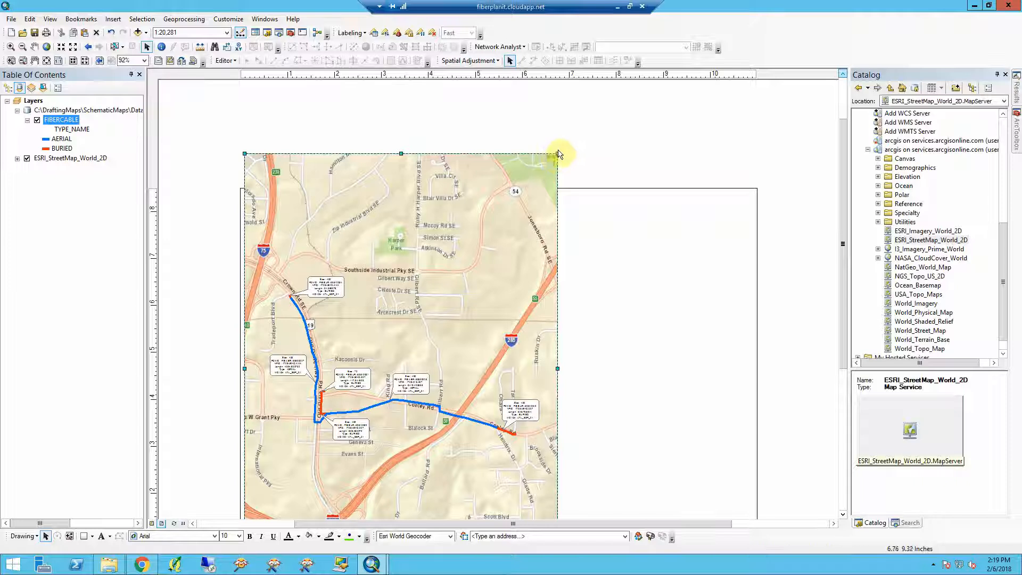
drag(558, 153, 755, 191)
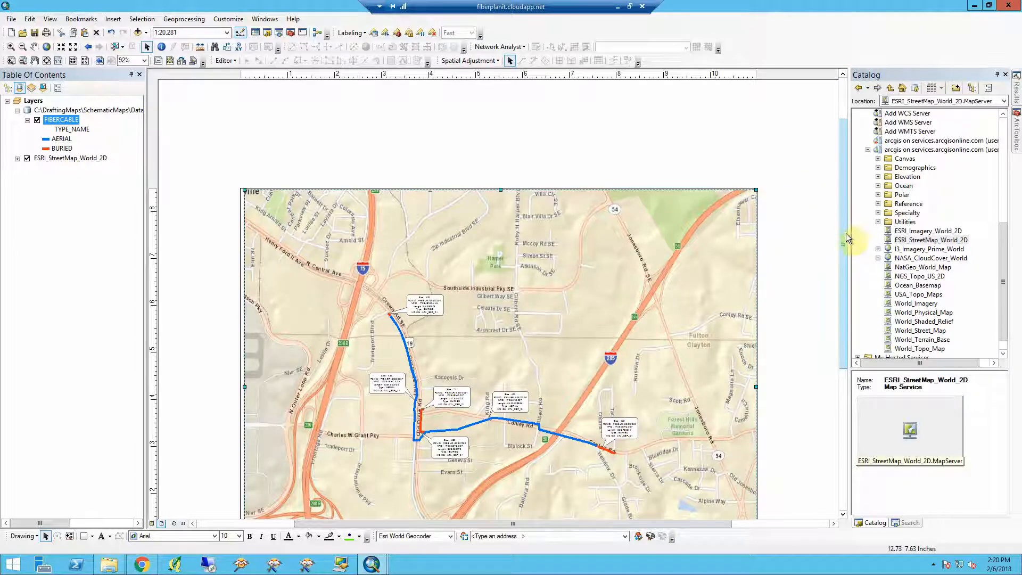
drag(846, 237, 835, 272)
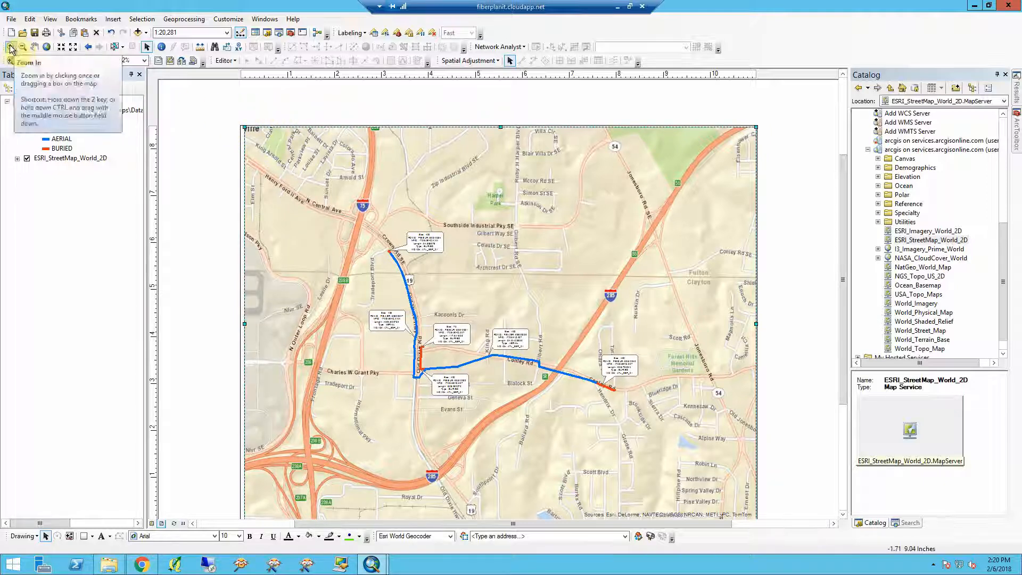
- Undock the Tools and Layout toolbars so they float over the layout
drag(6, 46, 180, 95)
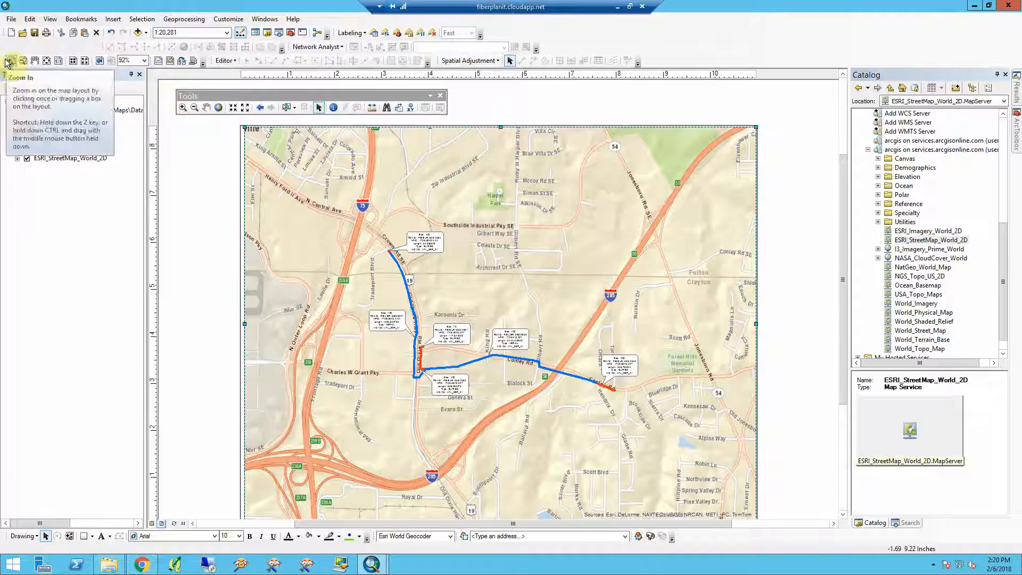
drag(5, 60, 483, 93)
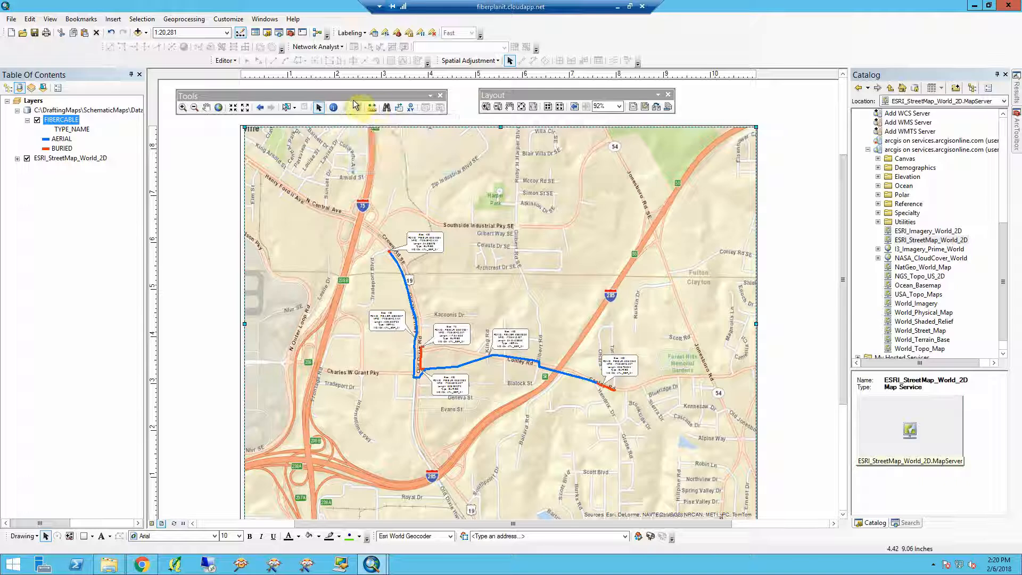
click(287, 107)
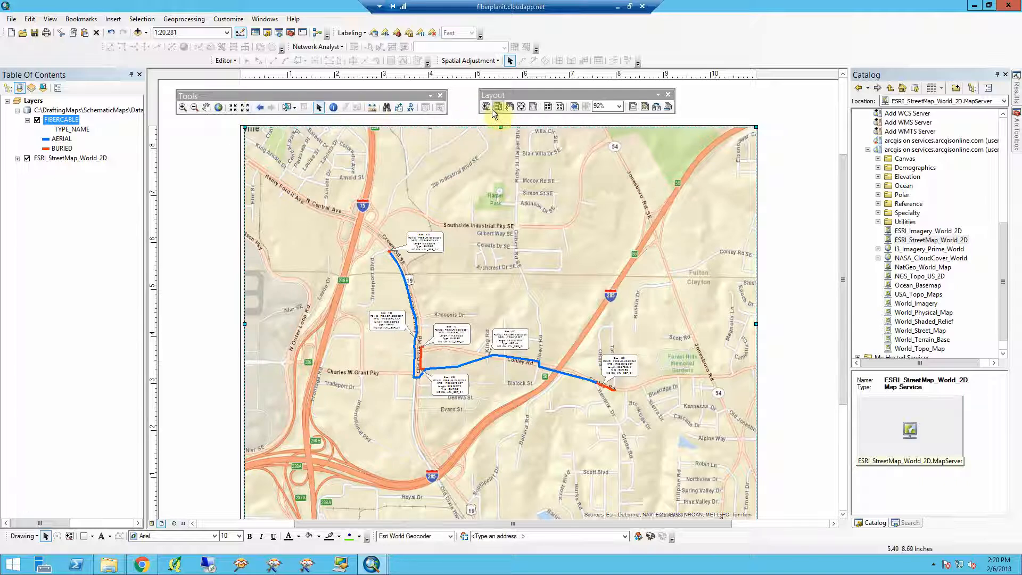
- Zoom the data frame's map extent in around the cable network
click(485, 107)
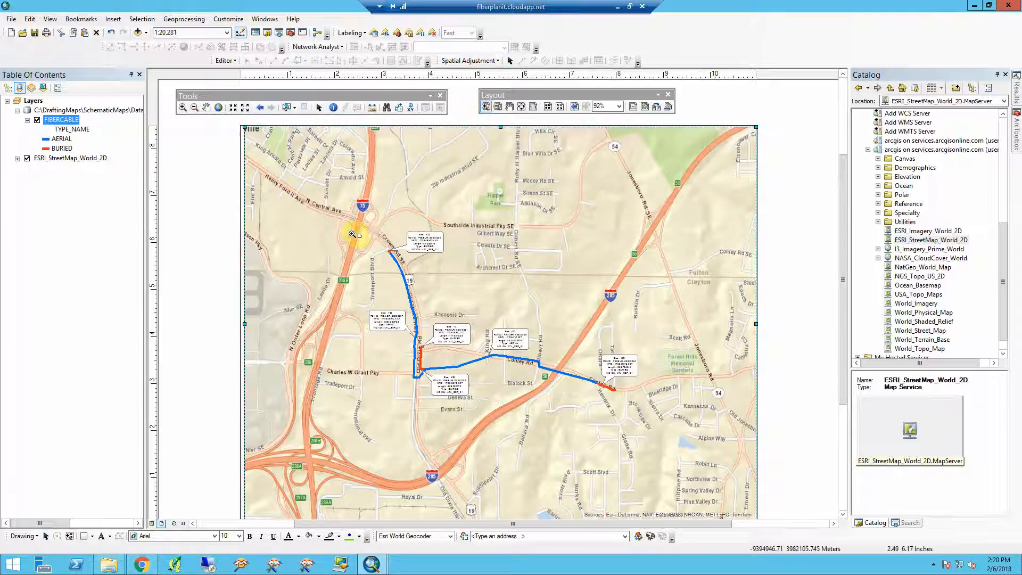
drag(200, 229, 307, 347)
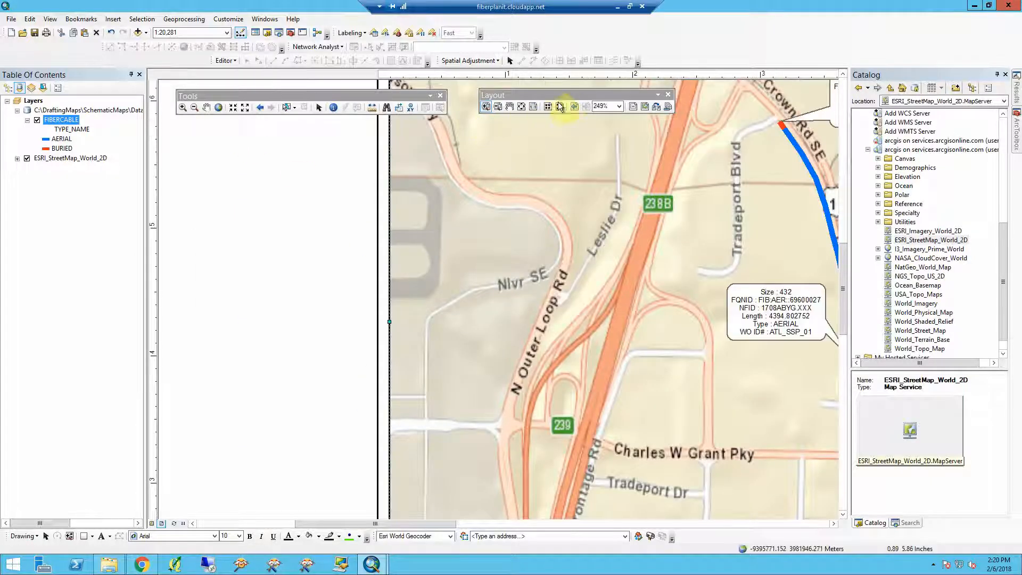
click(574, 107)
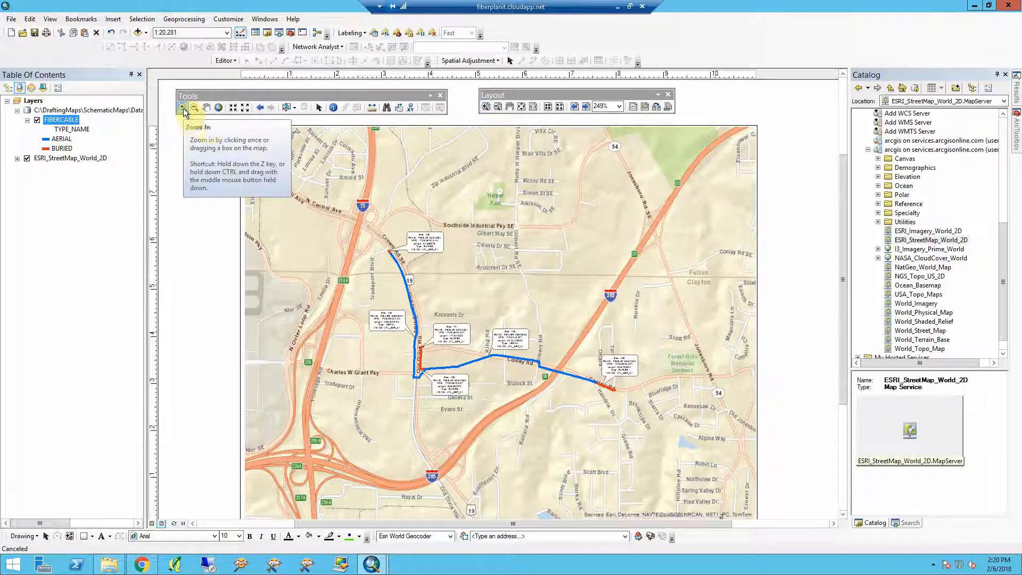
click(183, 108)
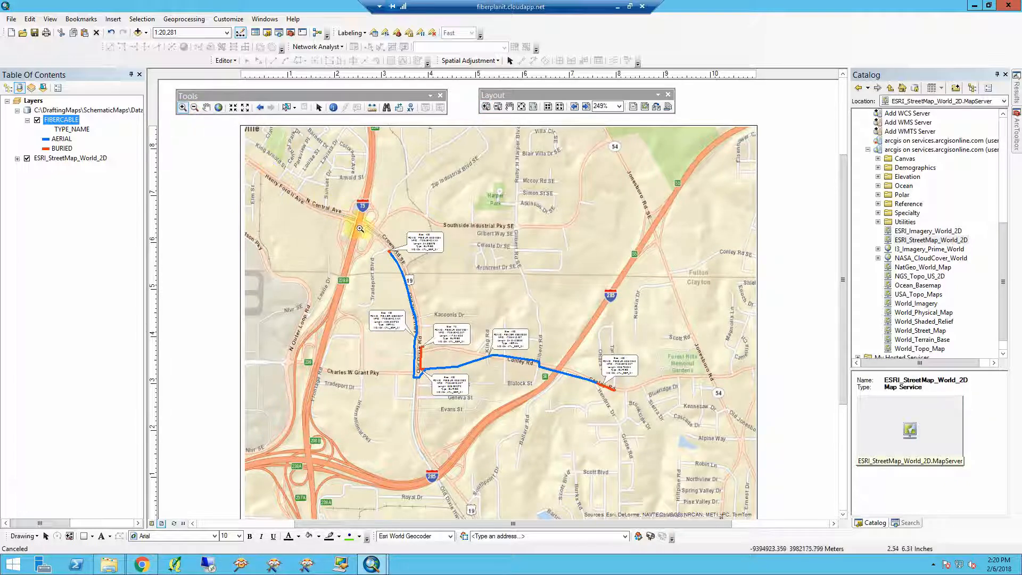
drag(350, 220, 656, 413)
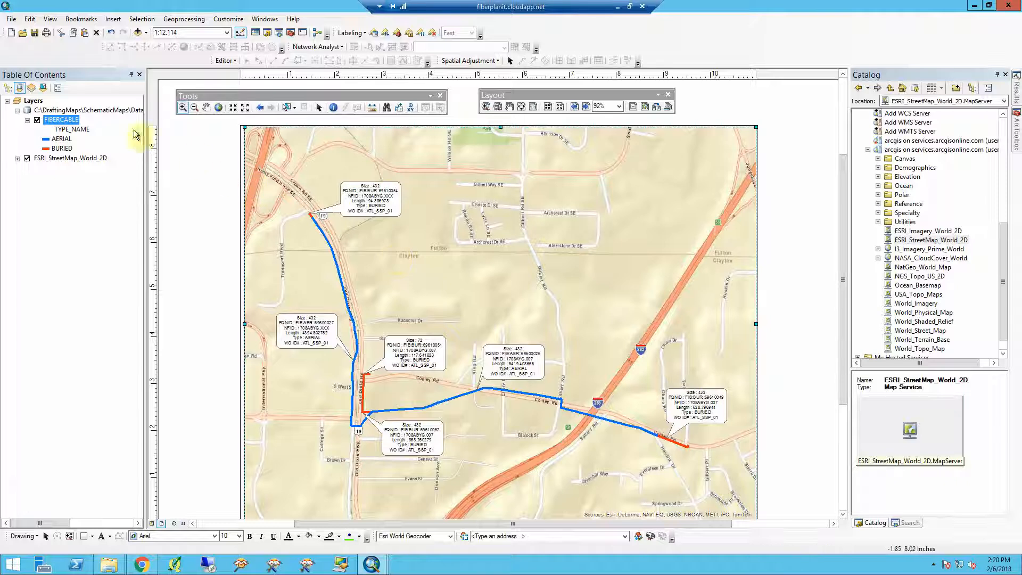
- Set the street basemap layer's transparency to 35%
double_click(85, 159)
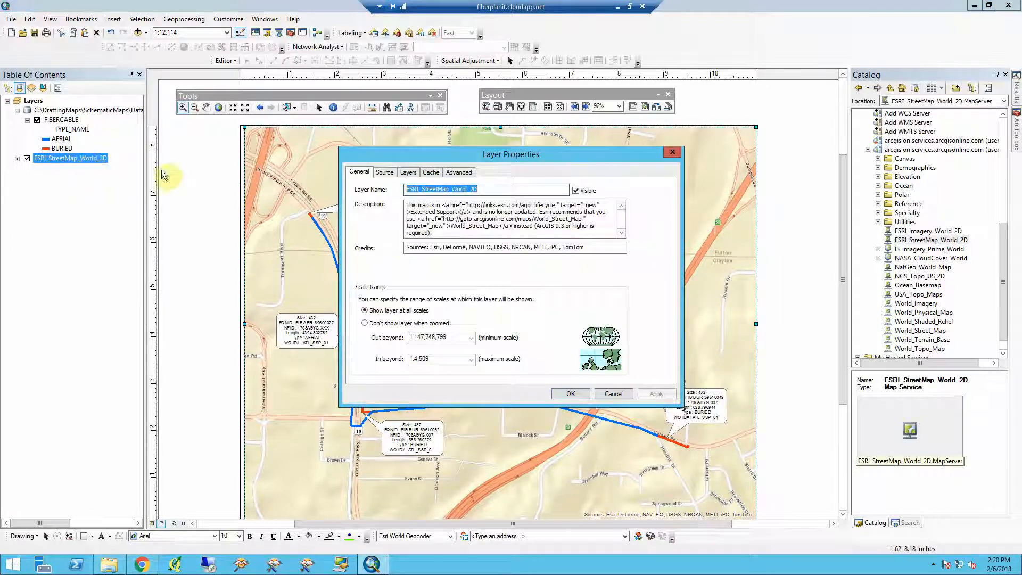
click(459, 172)
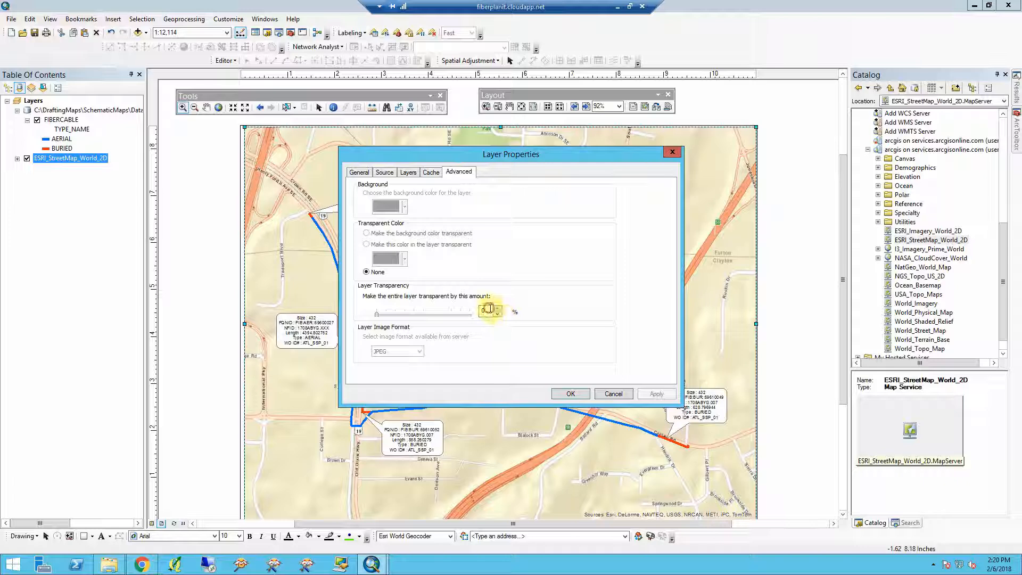
drag(488, 309, 466, 308)
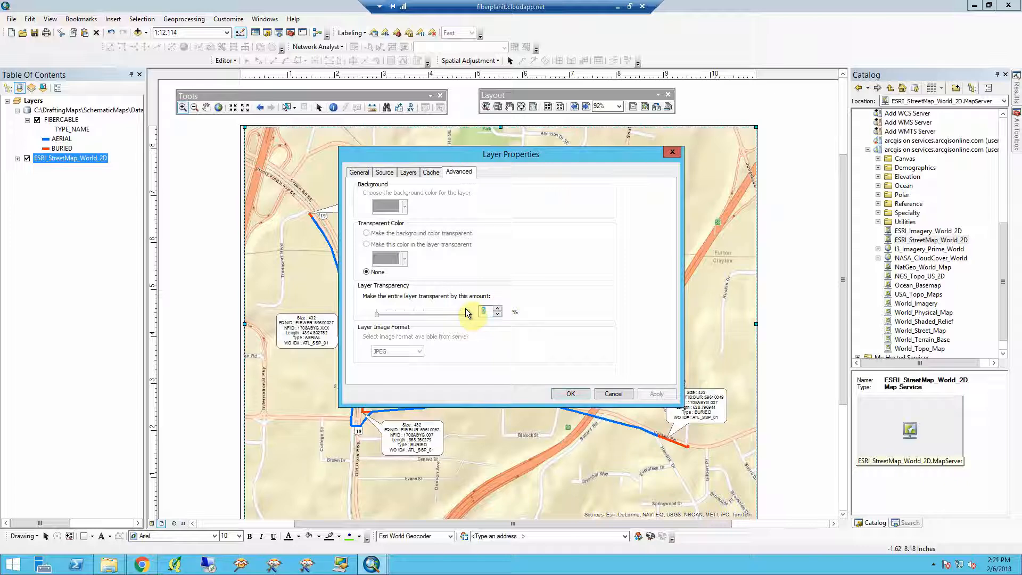
text(35)
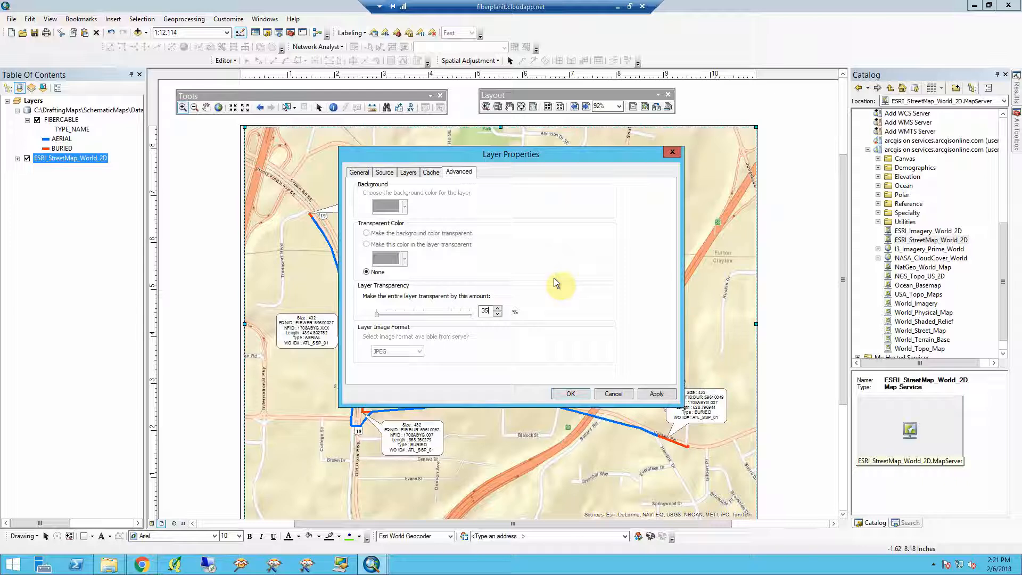
click(564, 393)
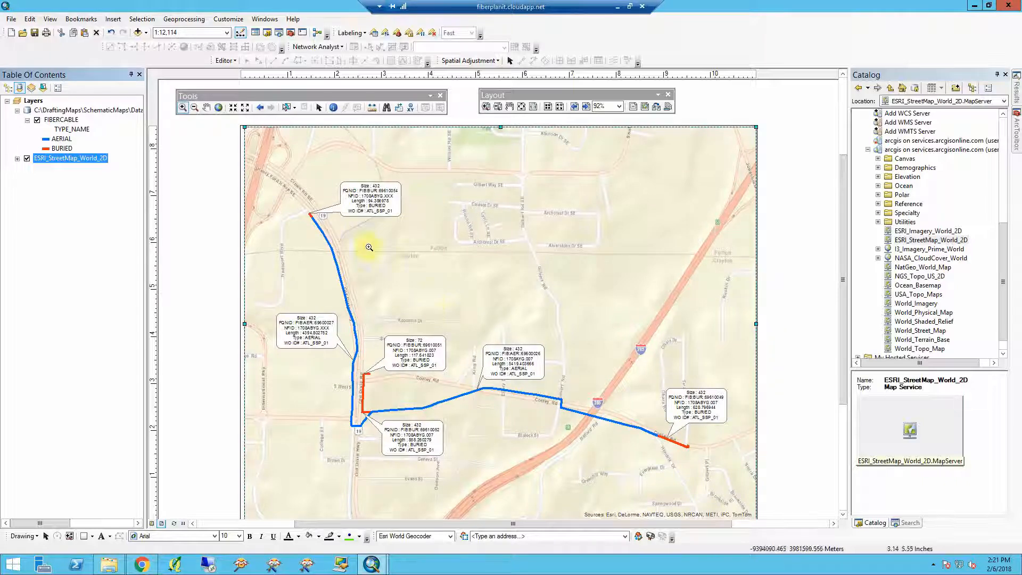
- Open Export Map and set the output to PDF at 300 dpi resolution
click(12, 19)
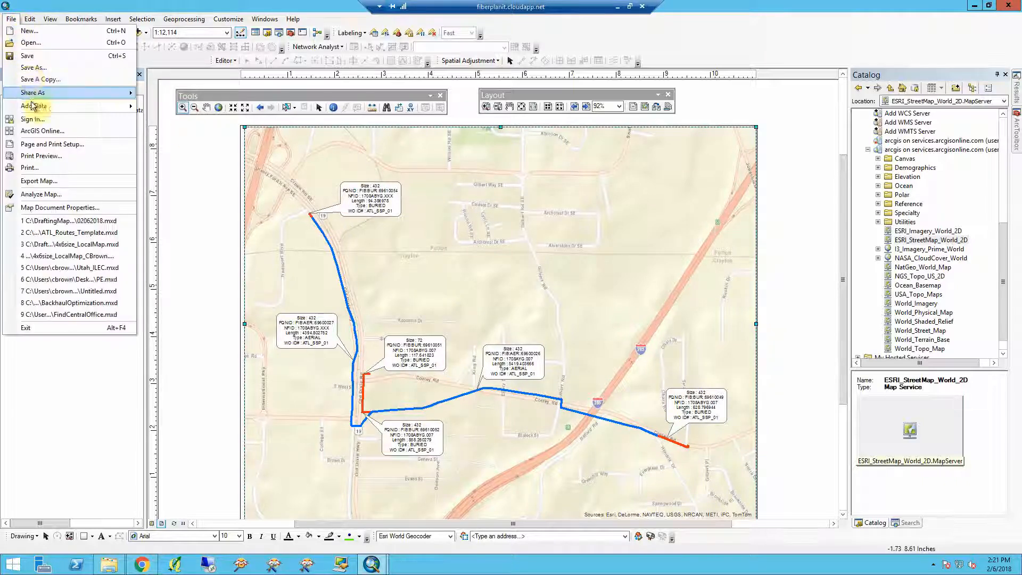
click(40, 183)
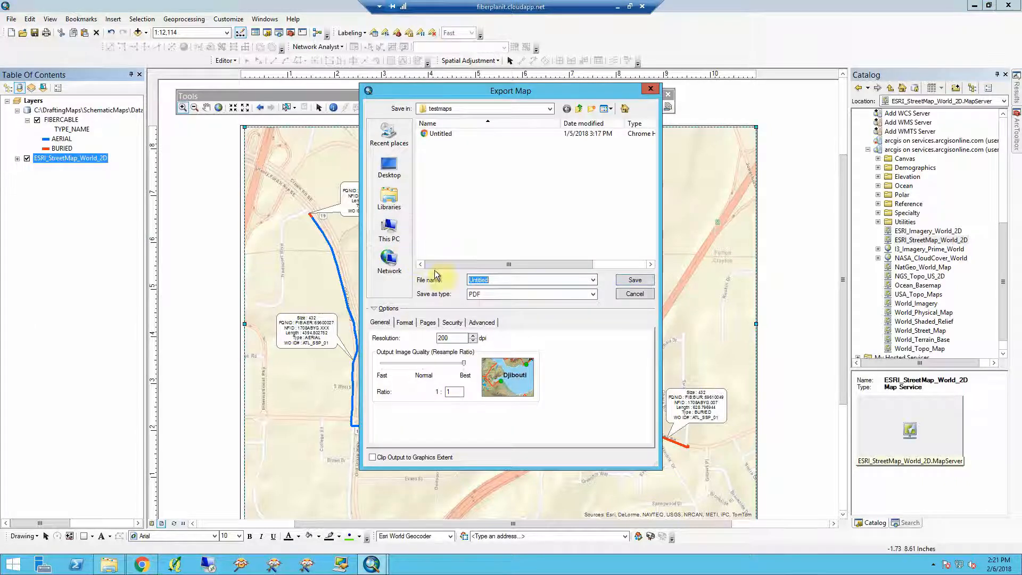
click(493, 294)
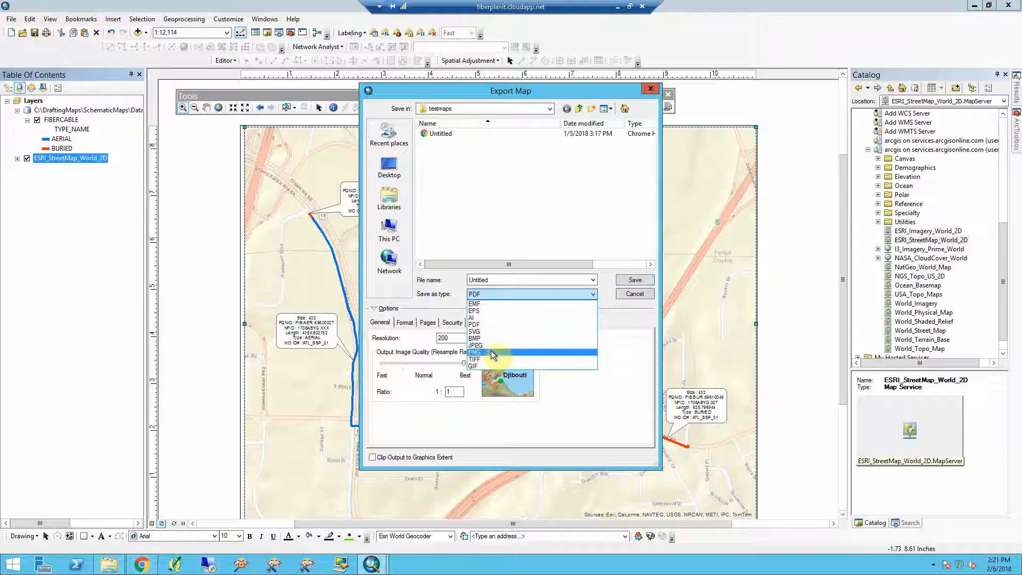
click(493, 324)
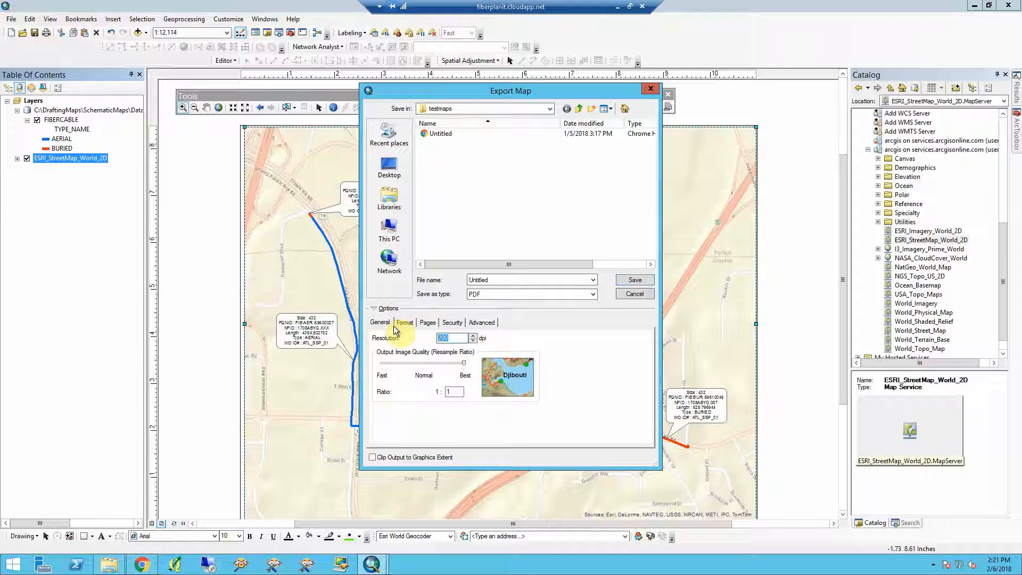
text(300)
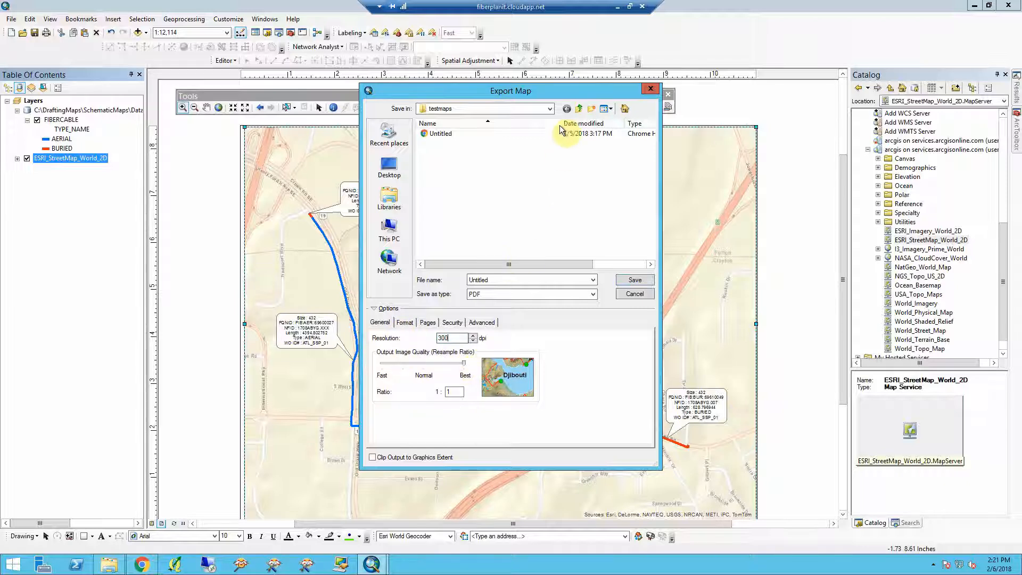
- Browse the save location to the SchematicMaps folder under DraftingMaps on the local disk
click(387, 234)
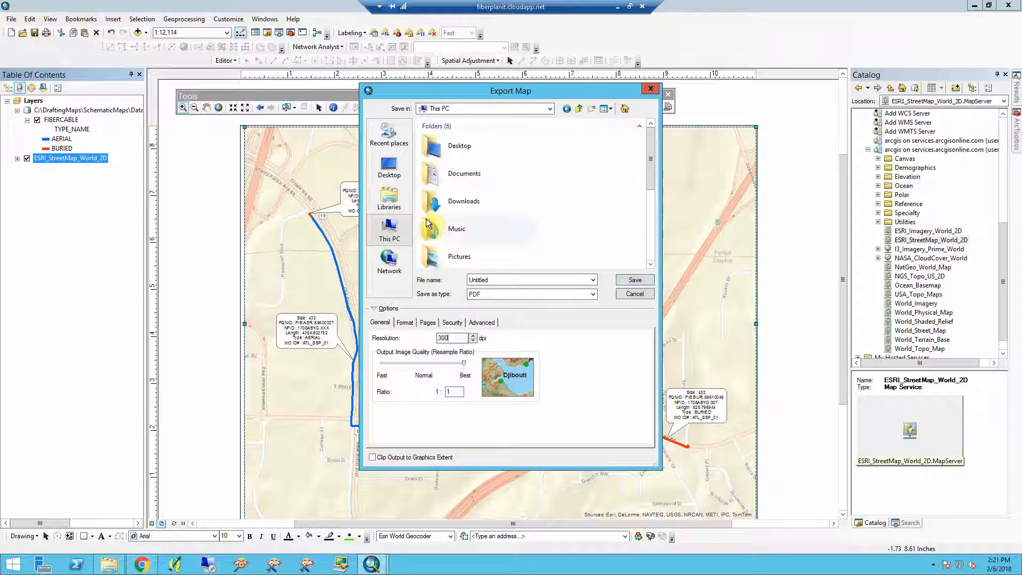
click(650, 239)
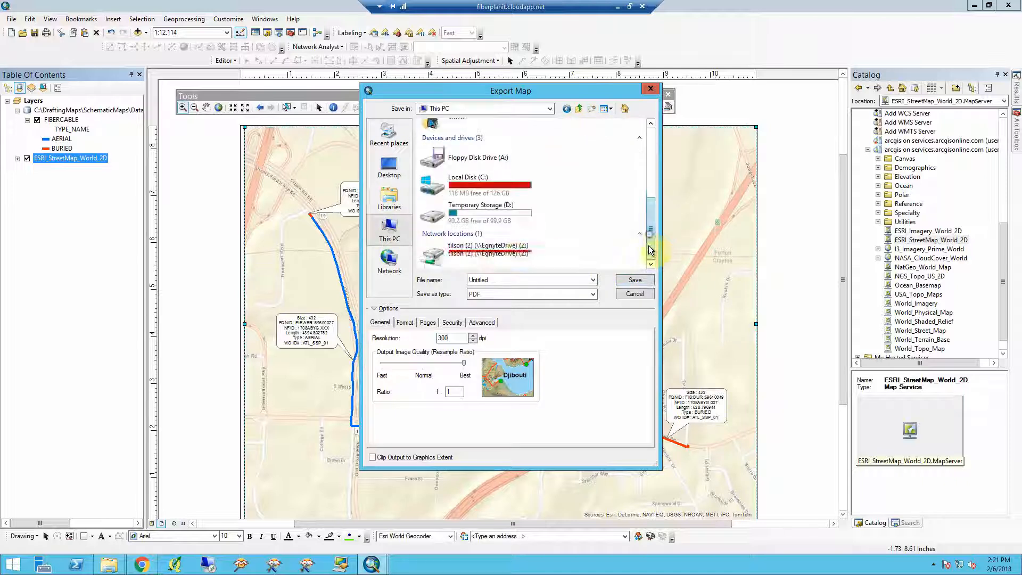
double_click(507, 248)
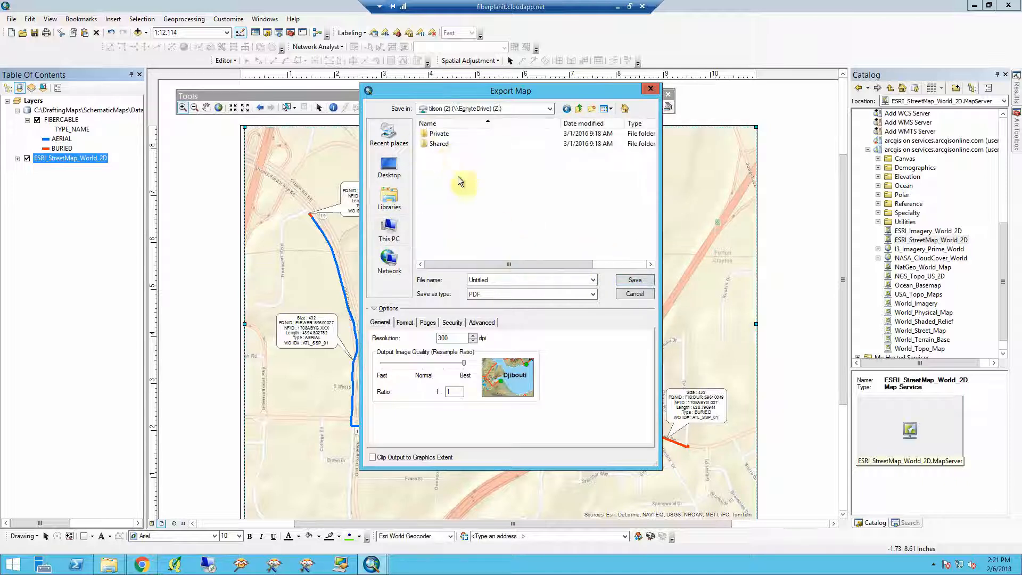
click(389, 234)
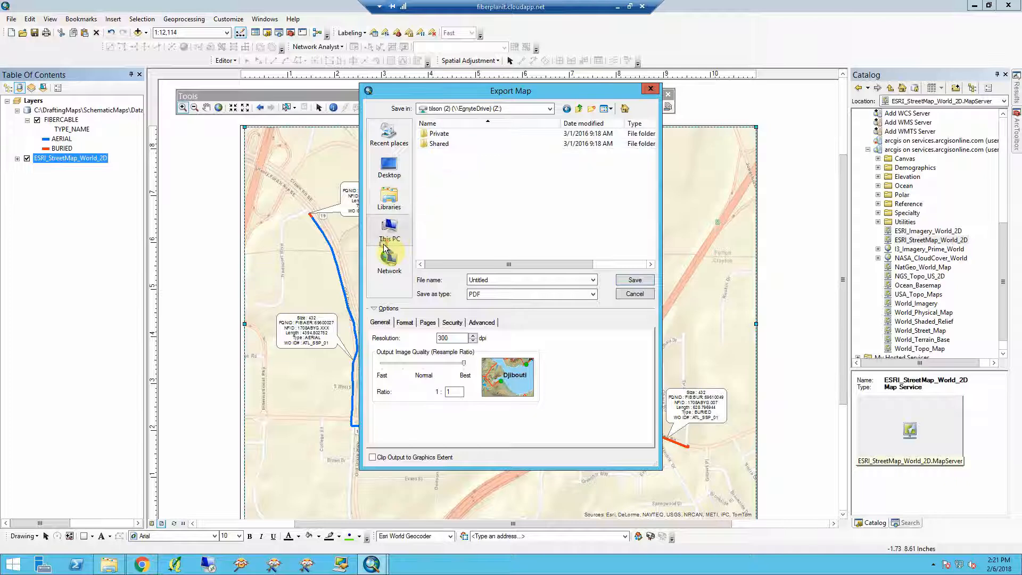
click(654, 249)
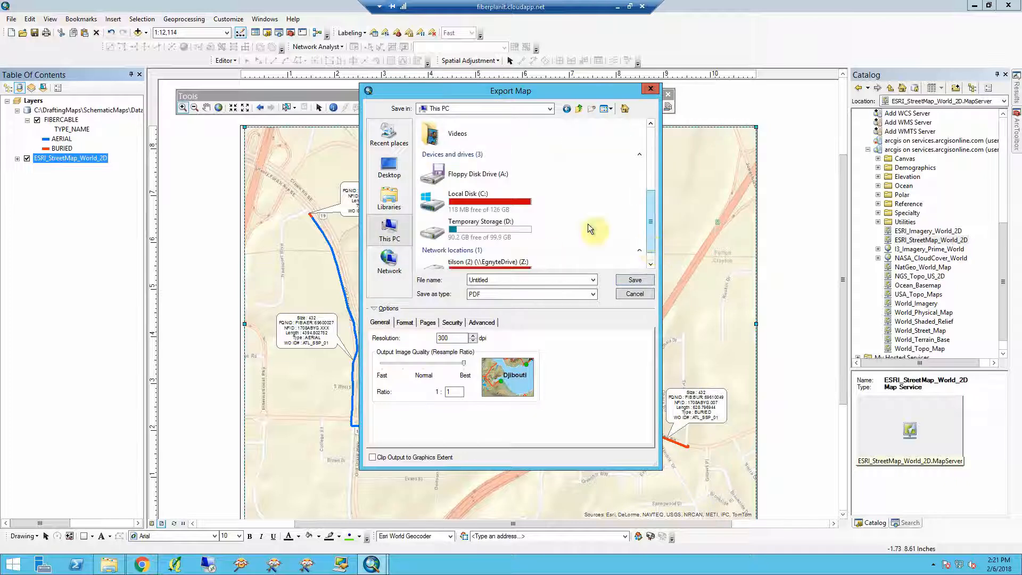
double_click(475, 194)
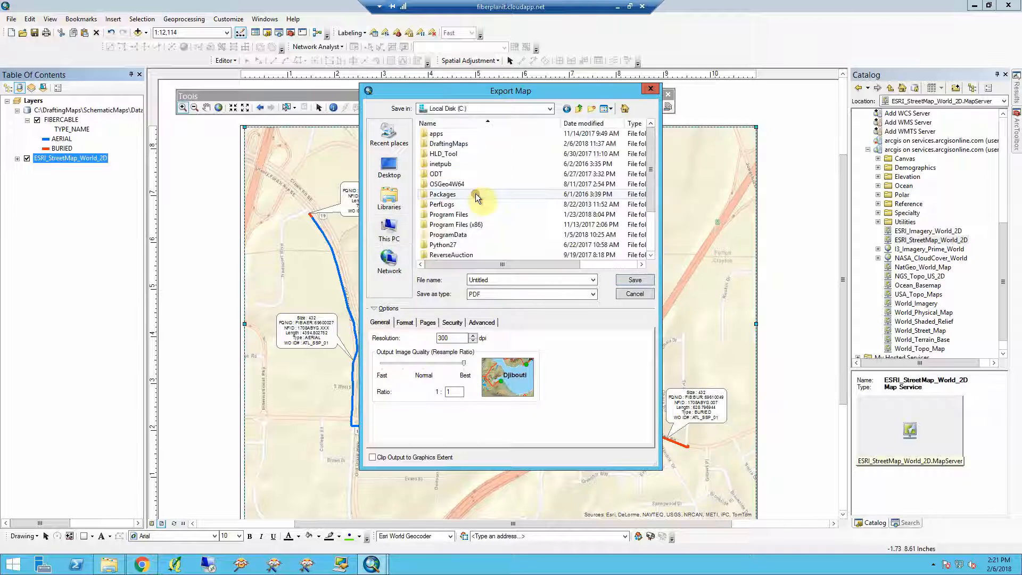
double_click(449, 144)
click(448, 143)
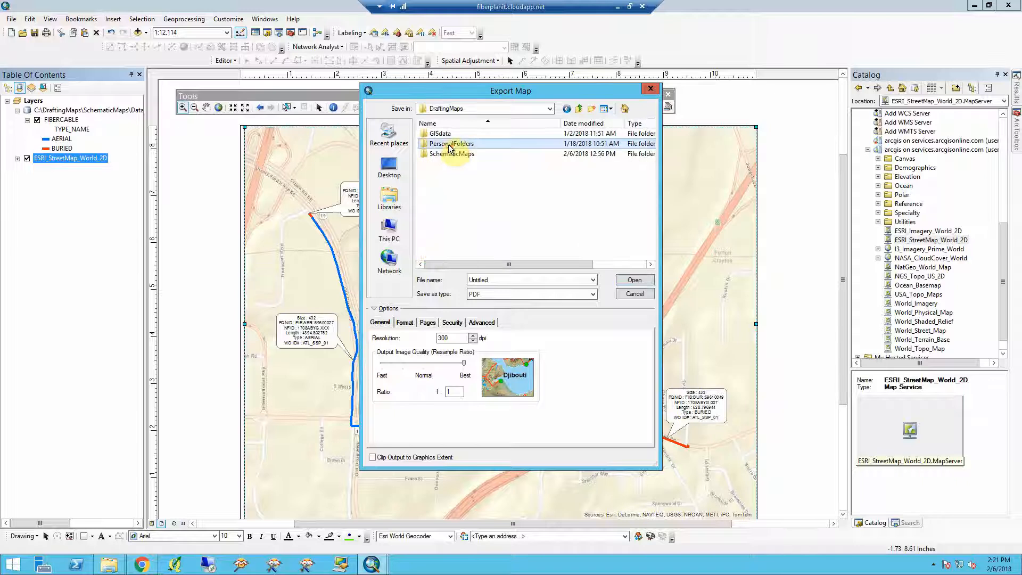
double_click(450, 154)
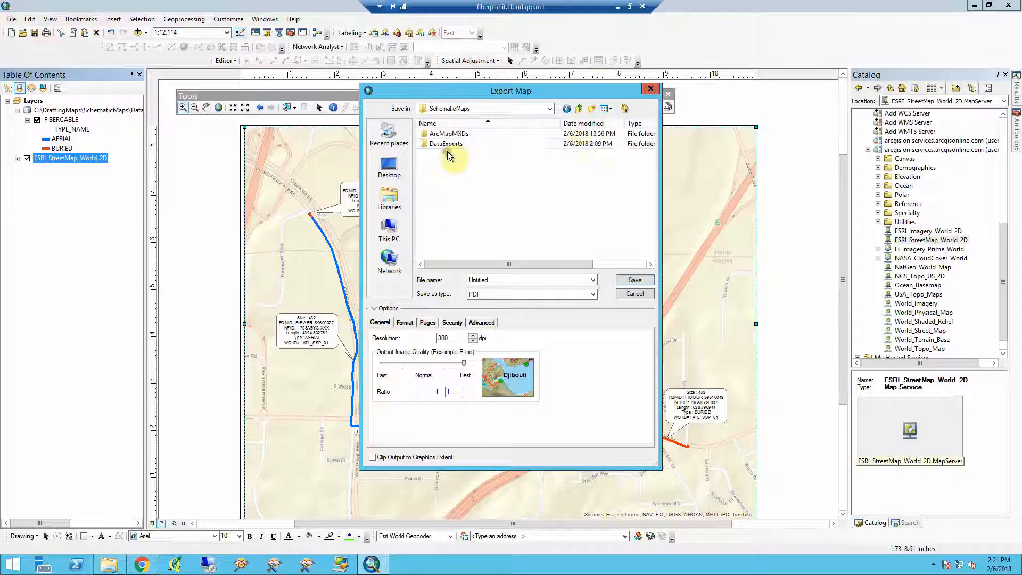
- Create a new folder named MapExports inside SchematicMaps and open it
click(592, 109)
text(E)
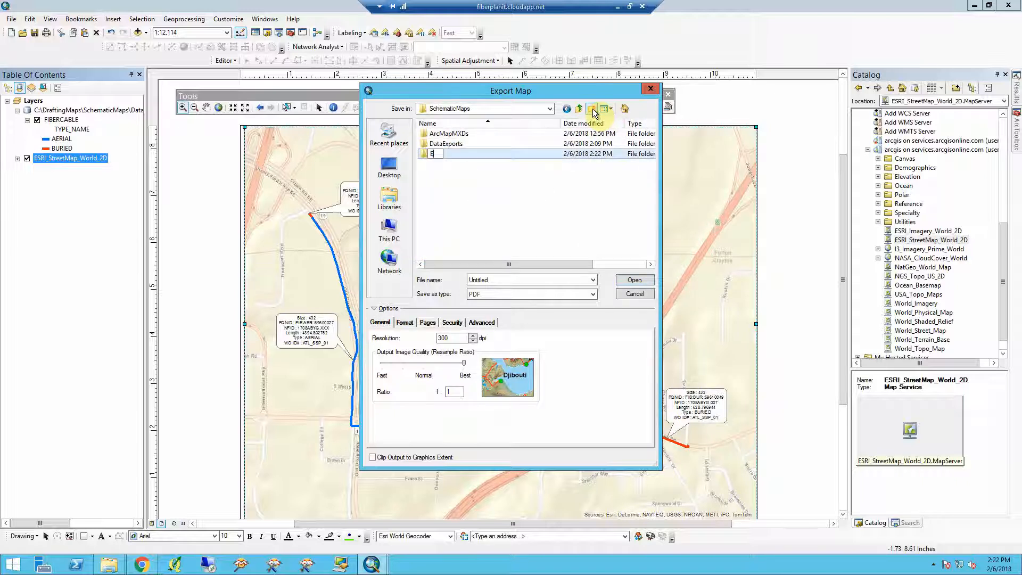
key(BackSpace)
text(MapExports)
key(Return)
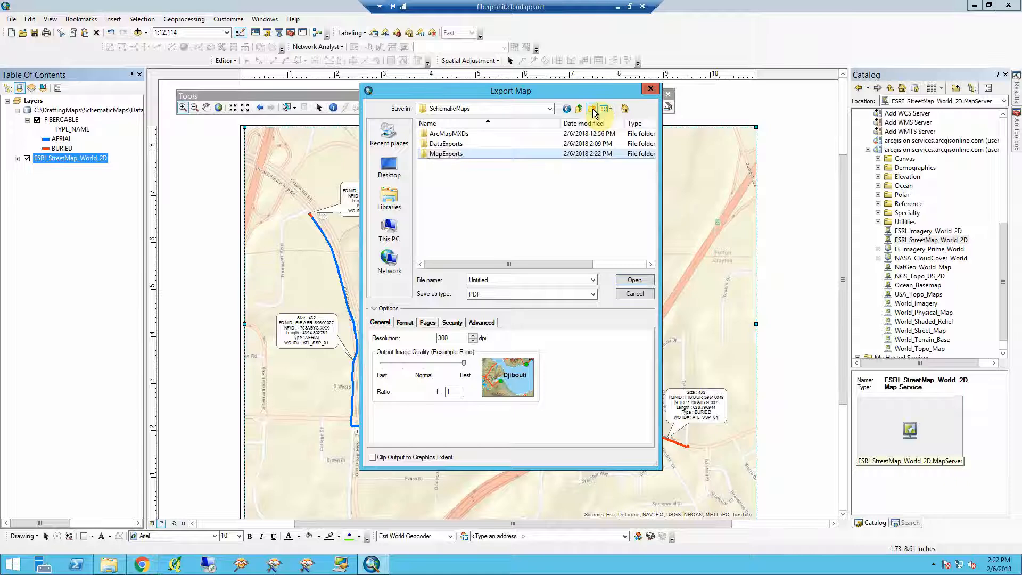
double_click(446, 154)
- Name the export file ATL_Test_02062018 and save the PDF
double_click(473, 279)
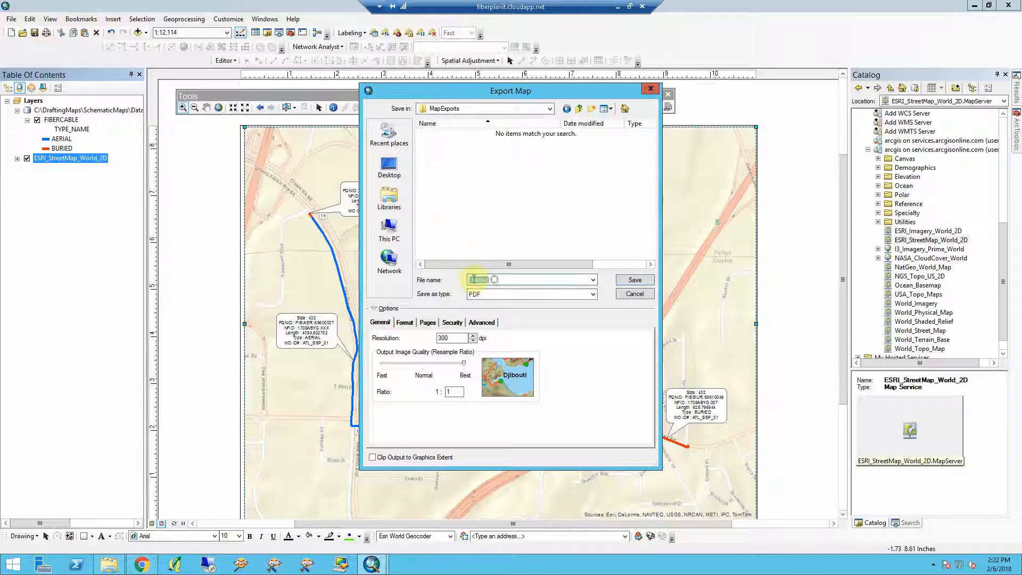
text(ATL_Test_02062018)
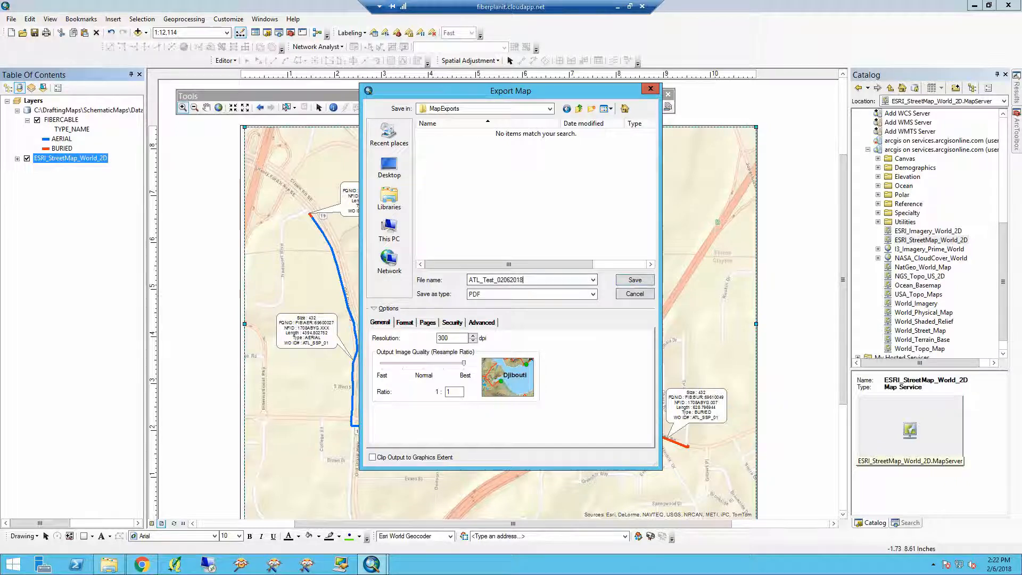
key(Return)
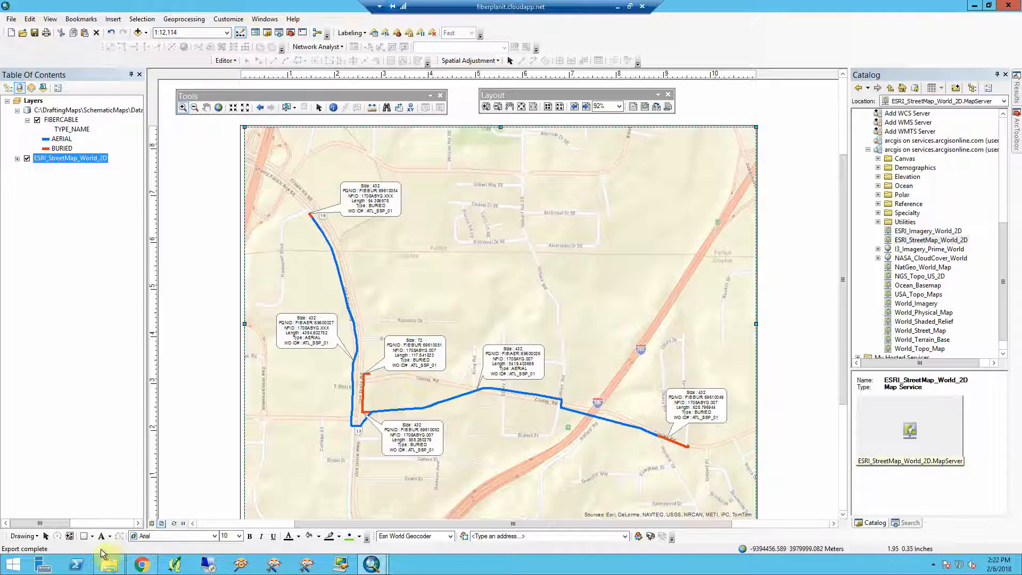
- Open the exported ATL_Test_02062018 PDF from the MapExports folder to review it
click(109, 564)
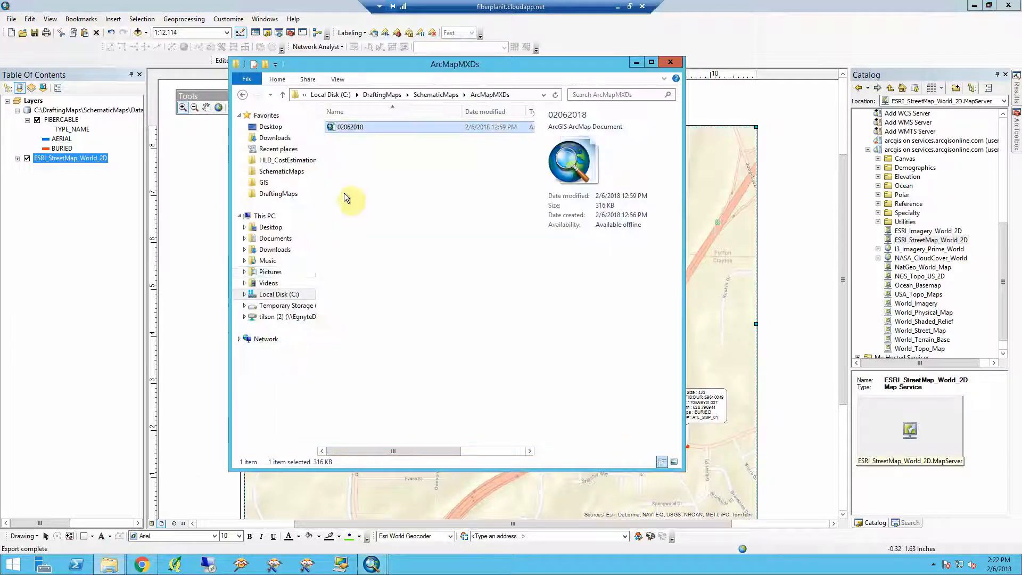
click(427, 97)
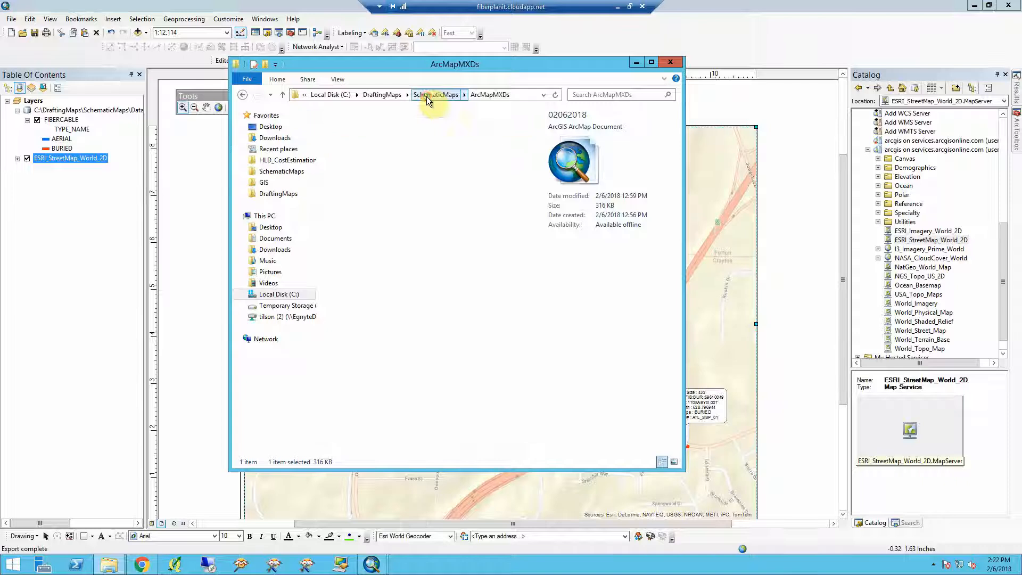
click(367, 151)
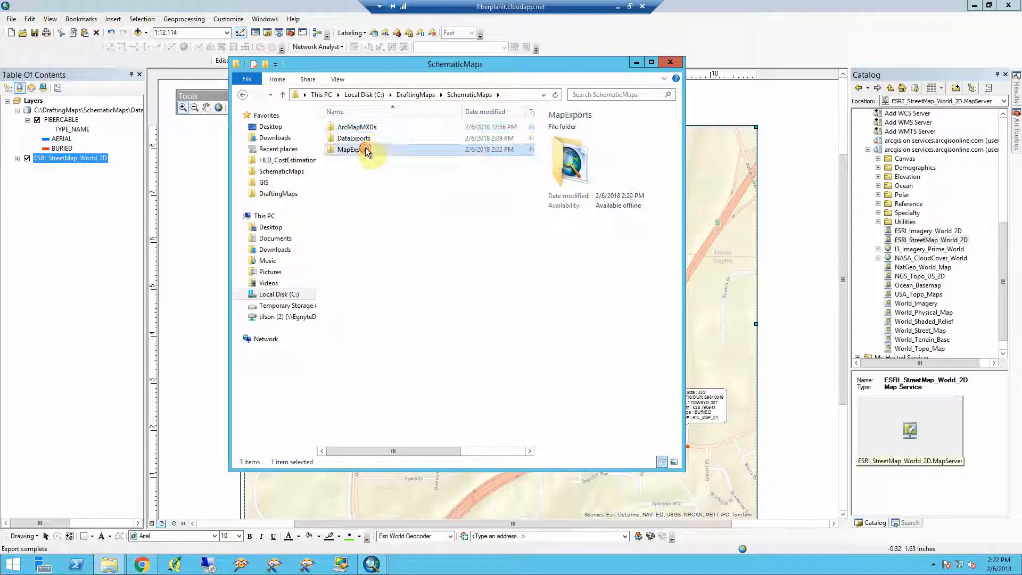
double_click(366, 150)
double_click(362, 124)
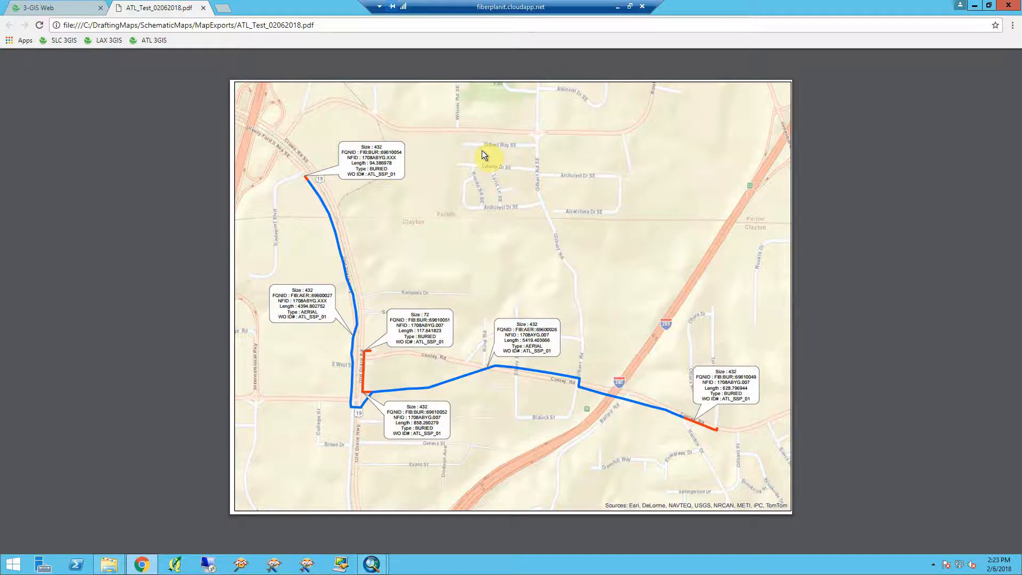
- Close the browser, confirming to leave the 3-GIS Web site
click(1006, 7)
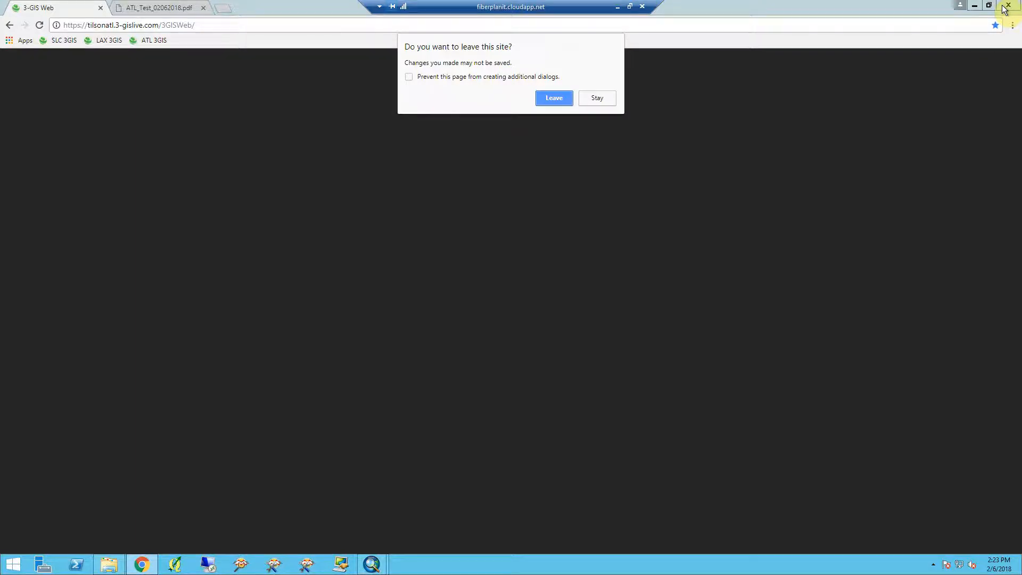
click(553, 98)
click(617, 7)
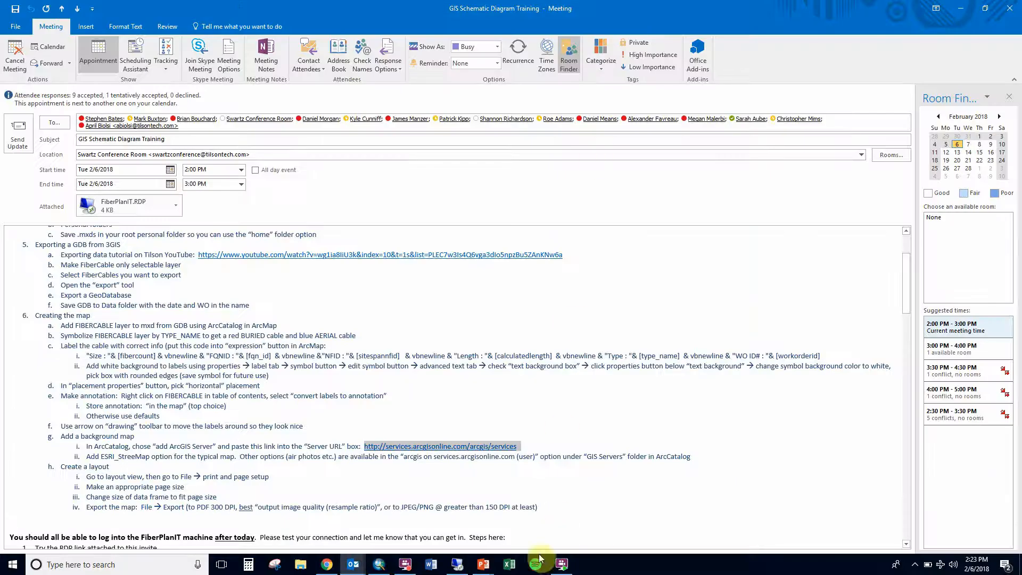
click(562, 564)
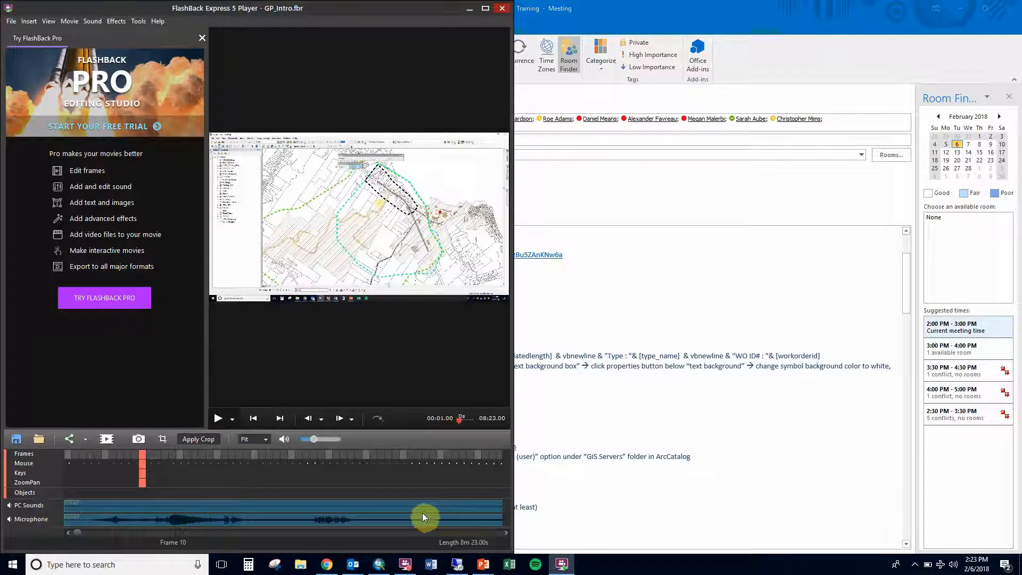
click(405, 564)
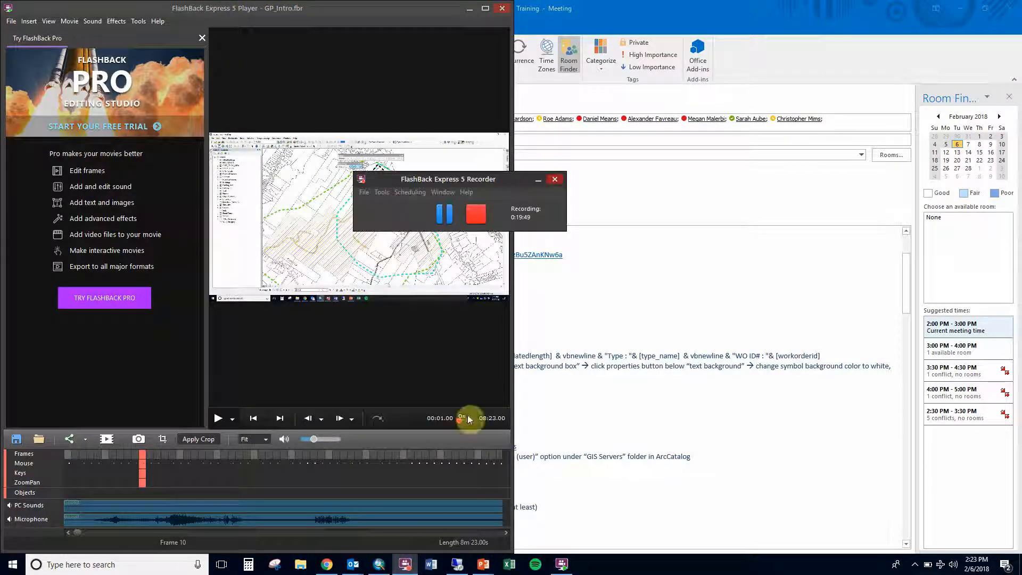